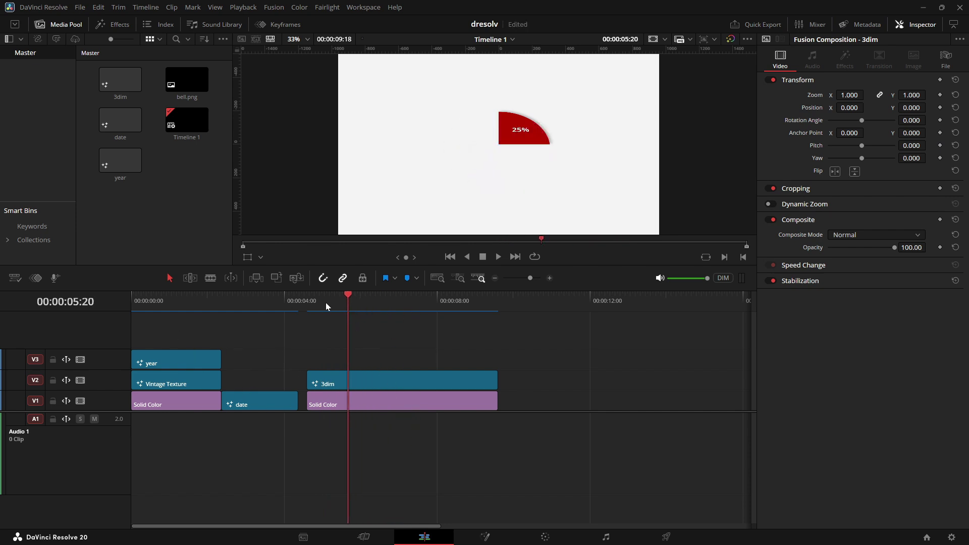
- Create a new Fusion composition clip named piechart in the media pool
drag(327, 303, 370, 316)
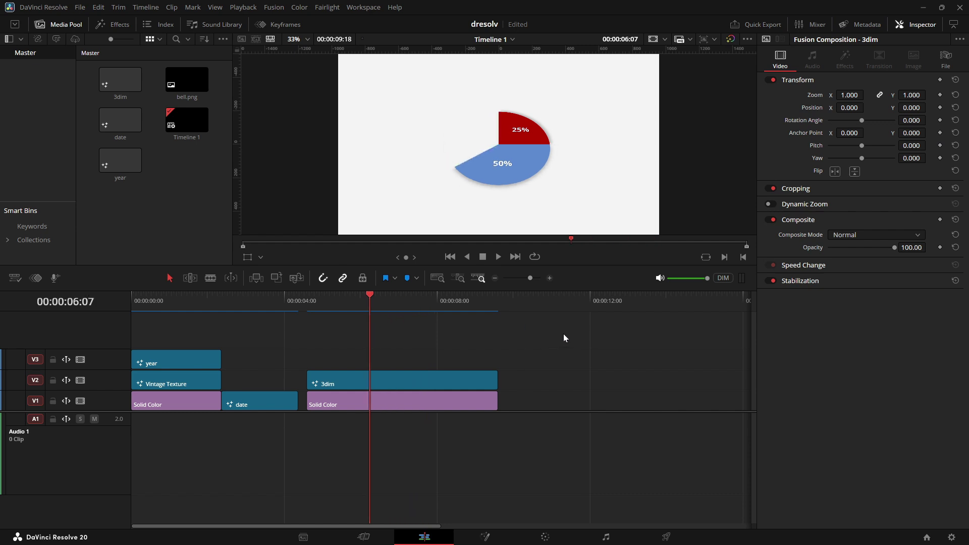
right_click(184, 182)
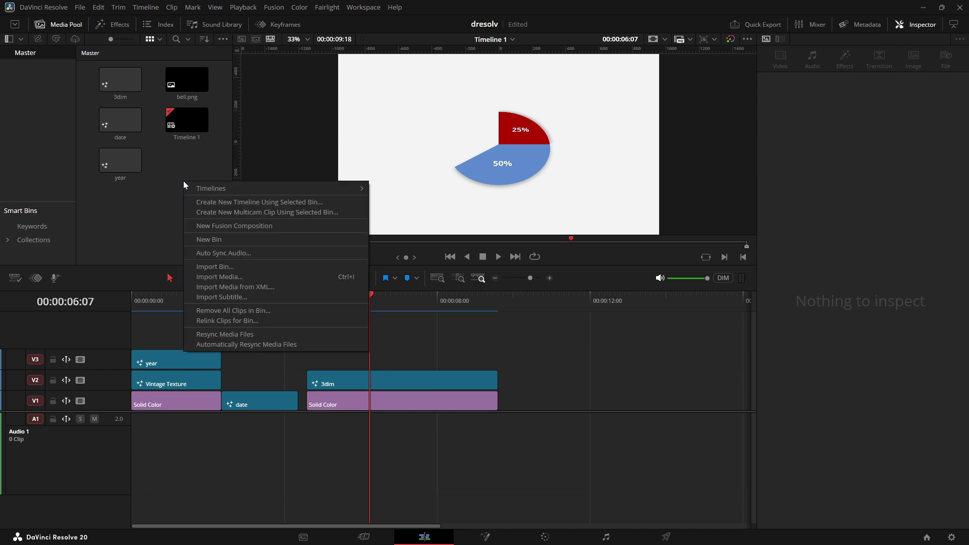
click(211, 227)
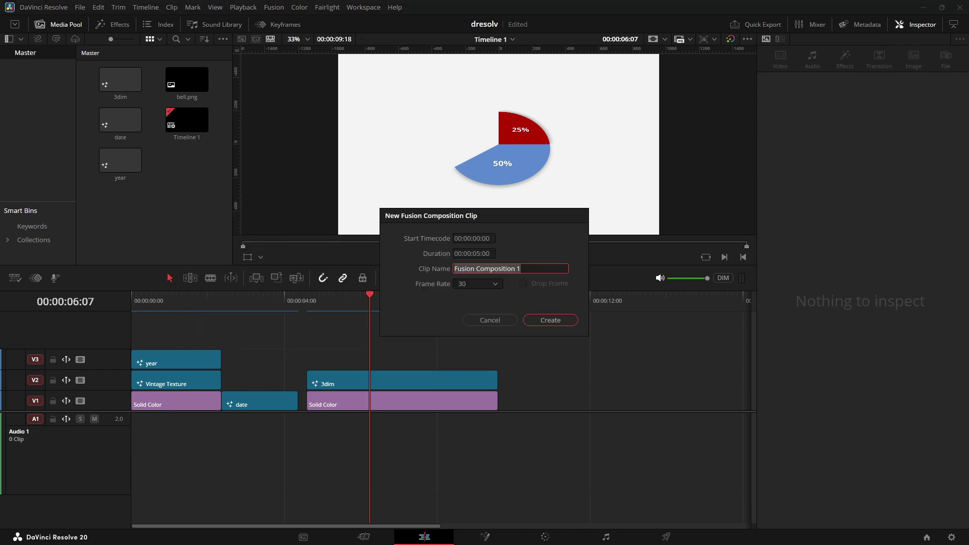
text(piechart)
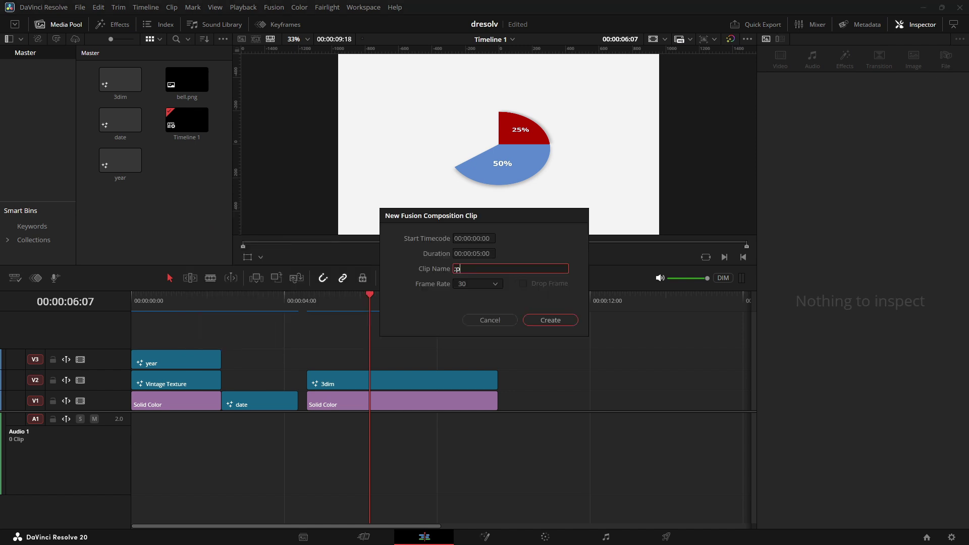
click(558, 320)
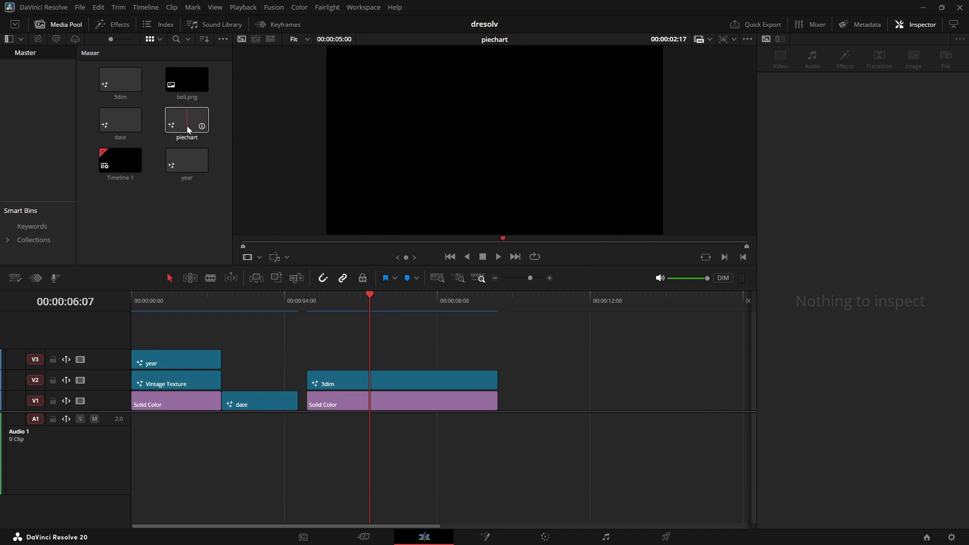
- Place the piechart composition on video track 1 after the existing clips and open it in the Fusion page
drag(195, 123, 539, 399)
right_click(598, 402)
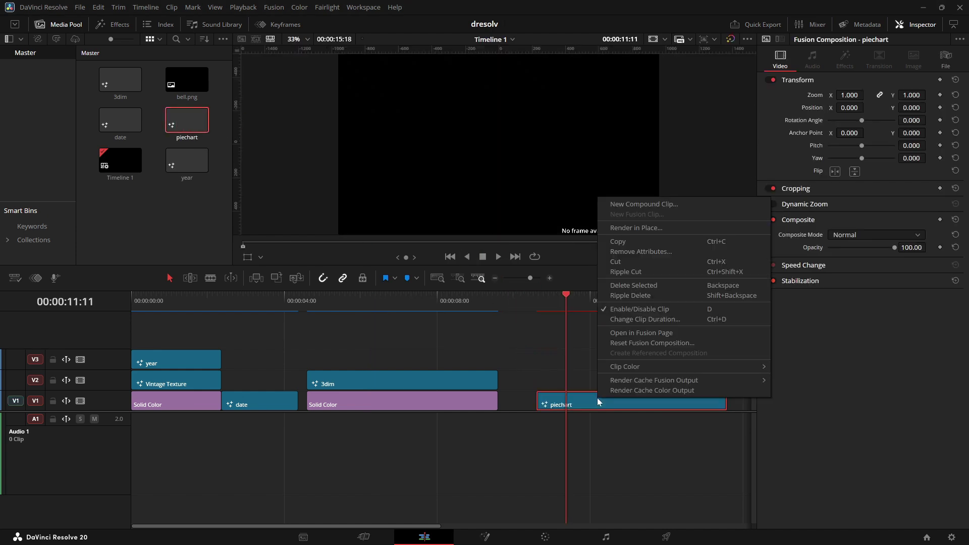
click(645, 333)
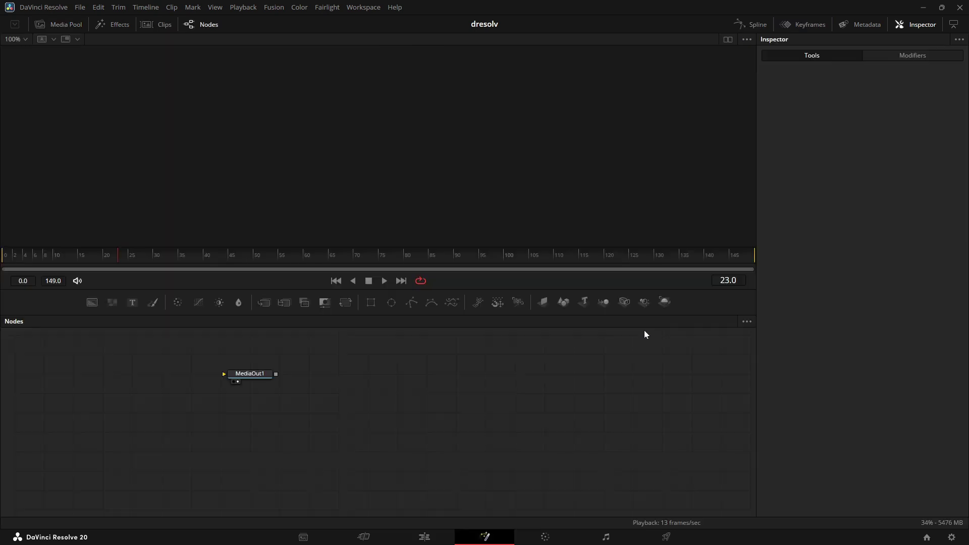
- Add a Background node to the composition and connect its output to MediaOut1, with space left between the two nodes
drag(252, 376, 562, 432)
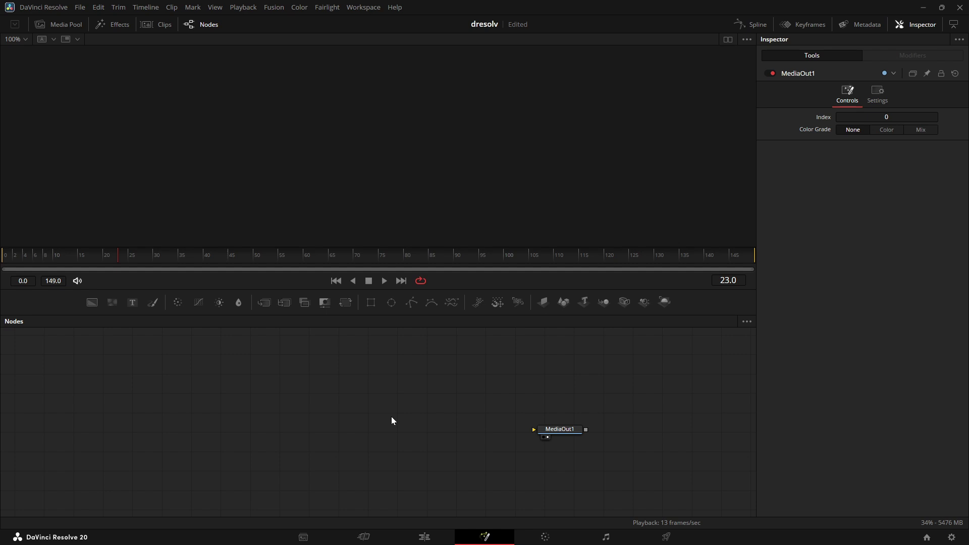
click(90, 305)
drag(211, 437, 534, 430)
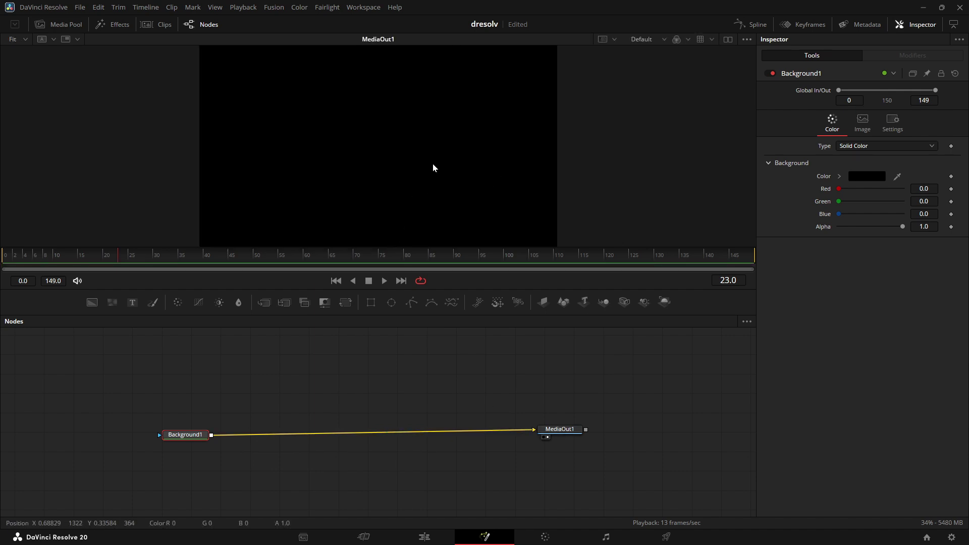
- Set the Background1 color to light grey, about 0.827 for red, green and blue
scroll(257, 413, up, 1)
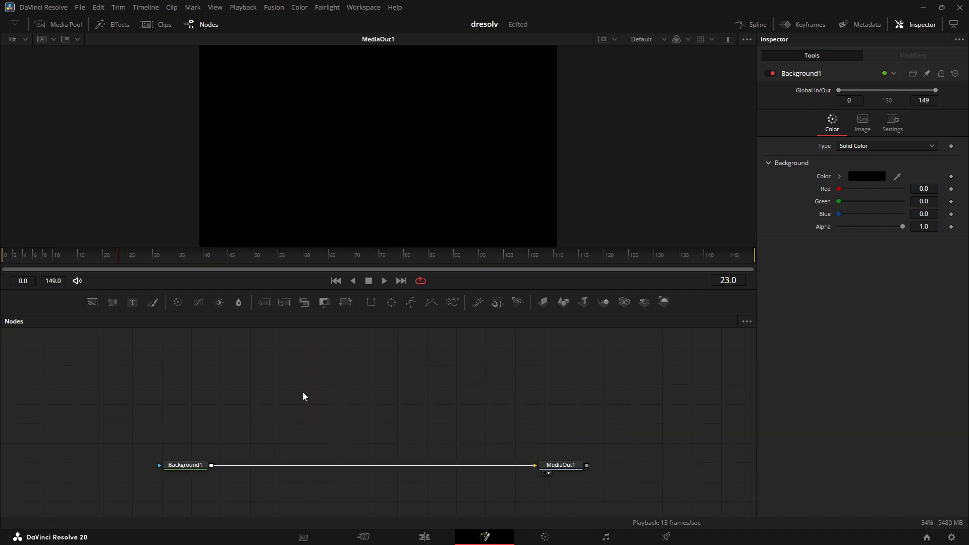
click(180, 466)
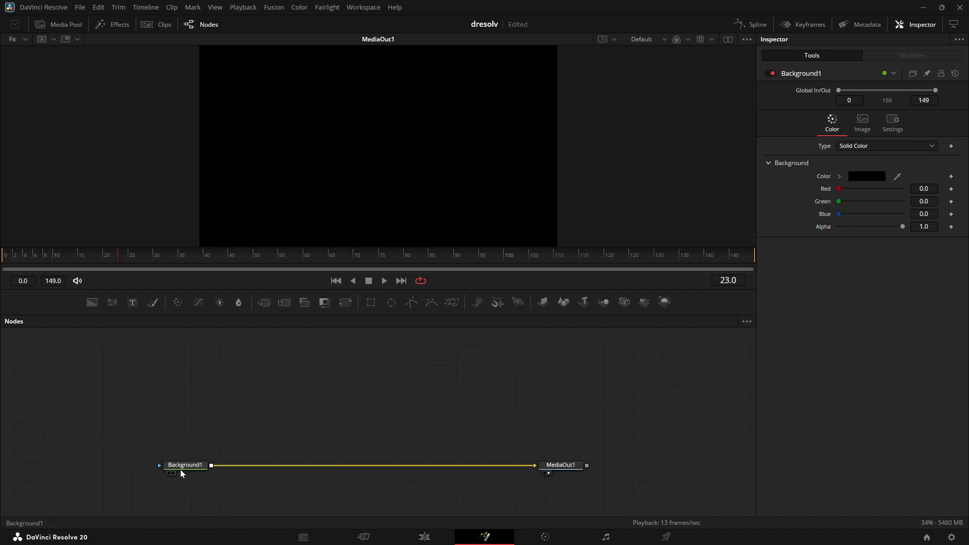
click(879, 177)
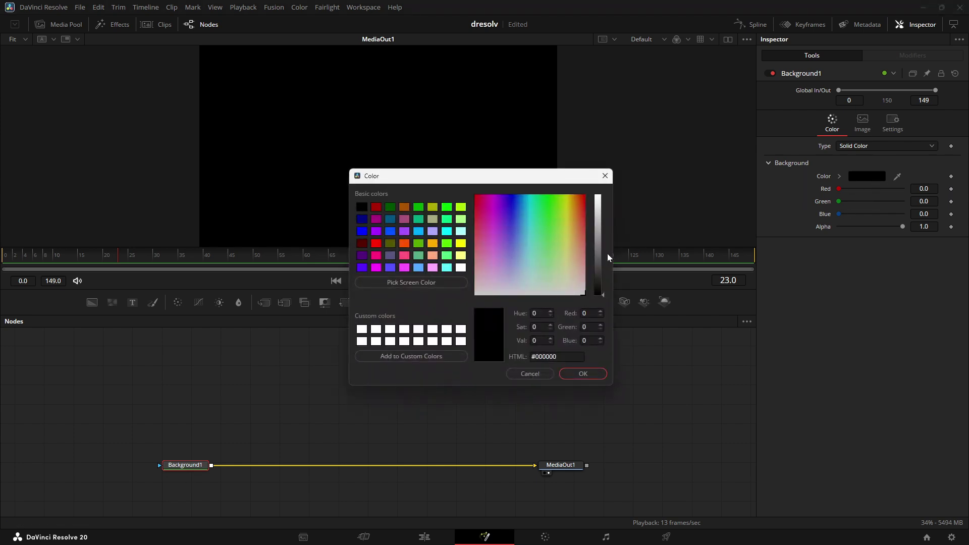
drag(608, 255, 601, 212)
click(584, 374)
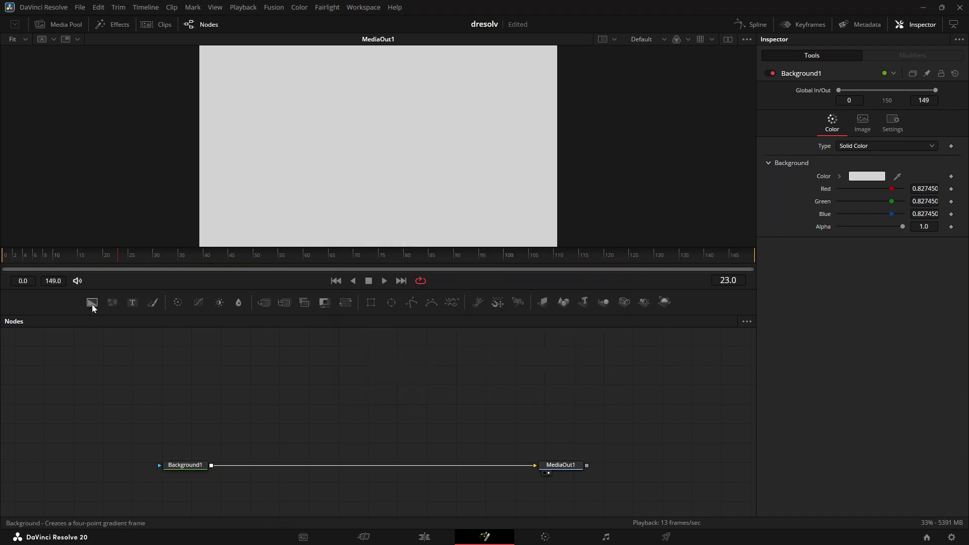
- Merge a second Background node over Background1 and color it dark red, with red about 0.792 and green and blue 0
drag(92, 302, 253, 465)
click(267, 408)
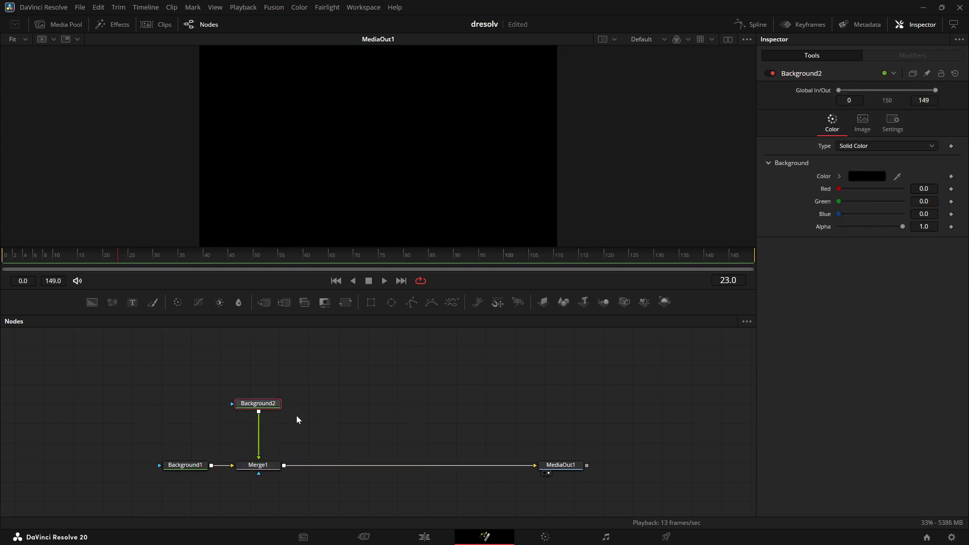
click(871, 179)
drag(573, 180, 632, 172)
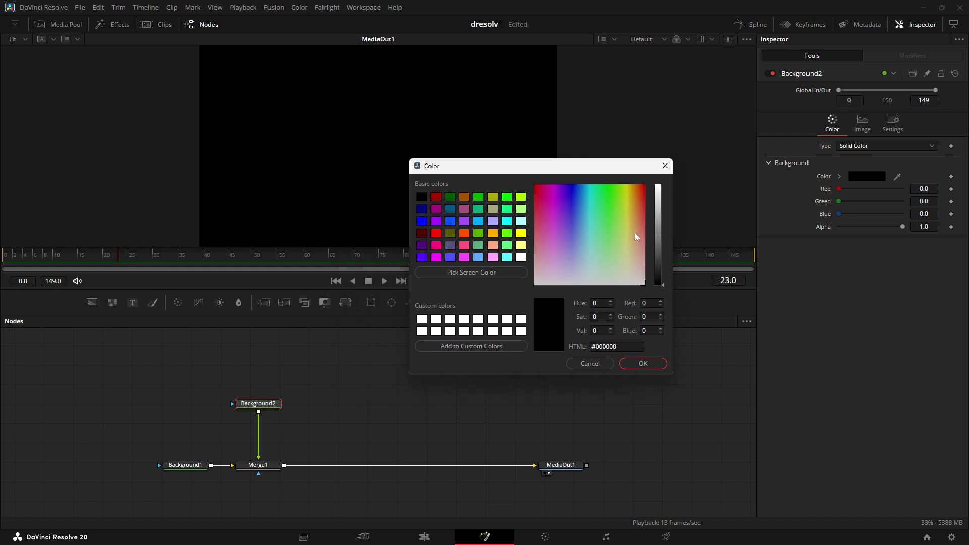
drag(635, 236, 646, 185)
click(656, 205)
click(652, 363)
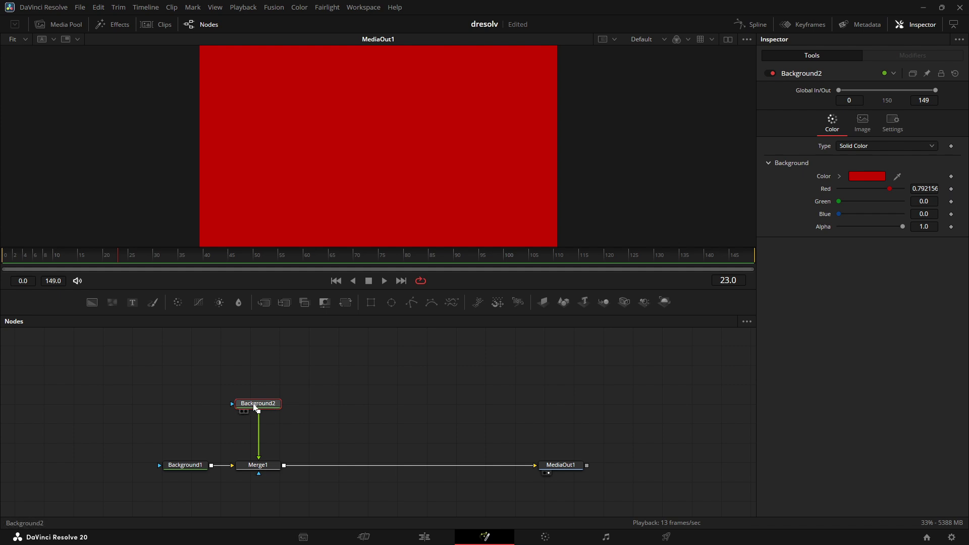
- Mask Background2 with an Ellipse and shrink the circle to about 0.38 in width and height
click(391, 303)
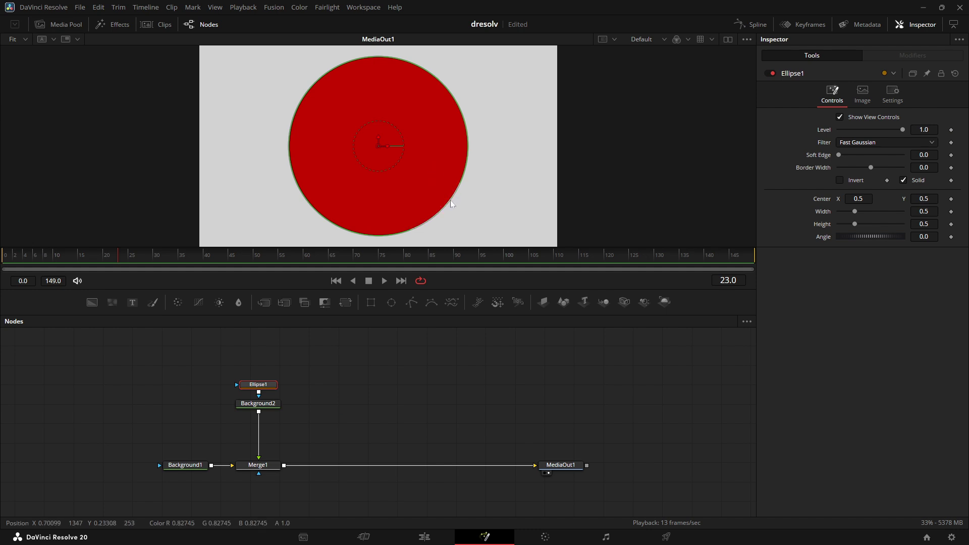
drag(451, 200, 432, 187)
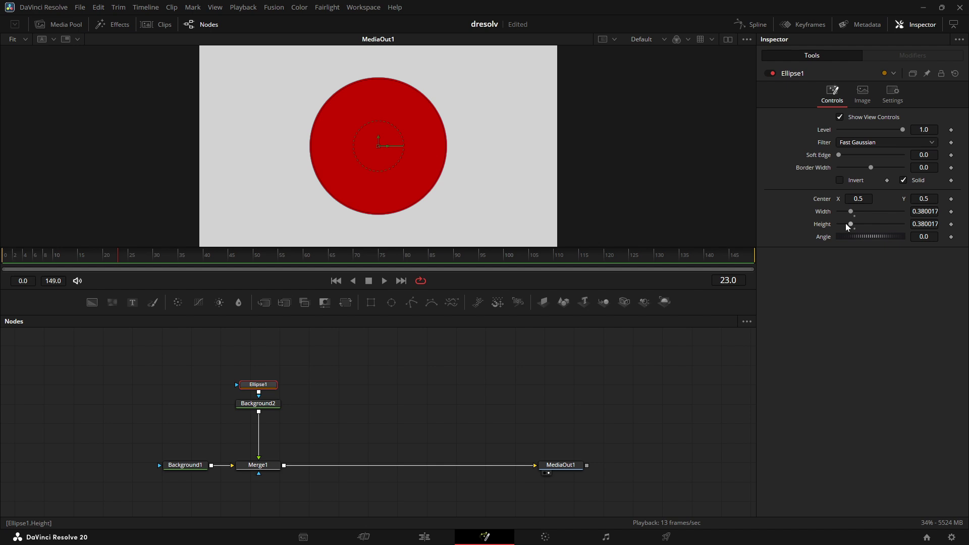
drag(850, 211, 853, 211)
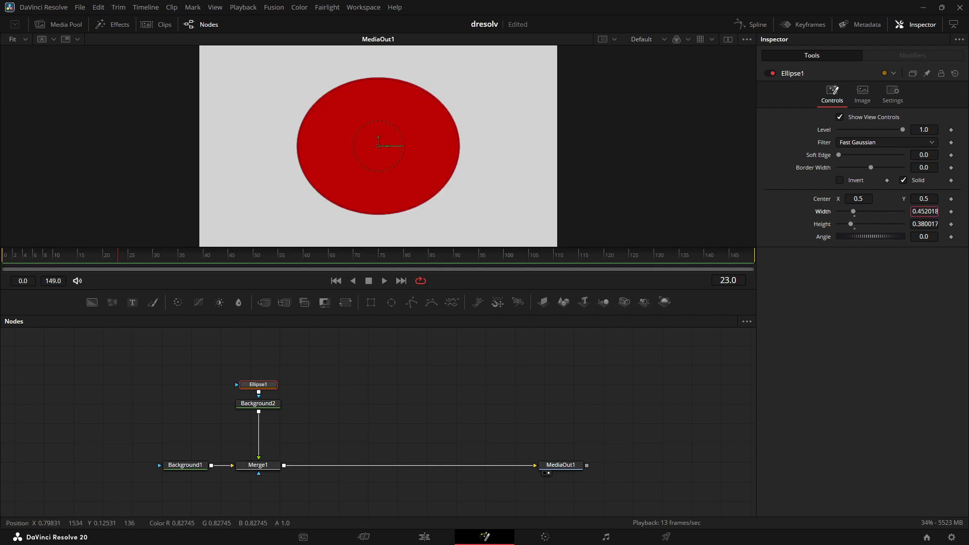
drag(493, 194, 689, 194)
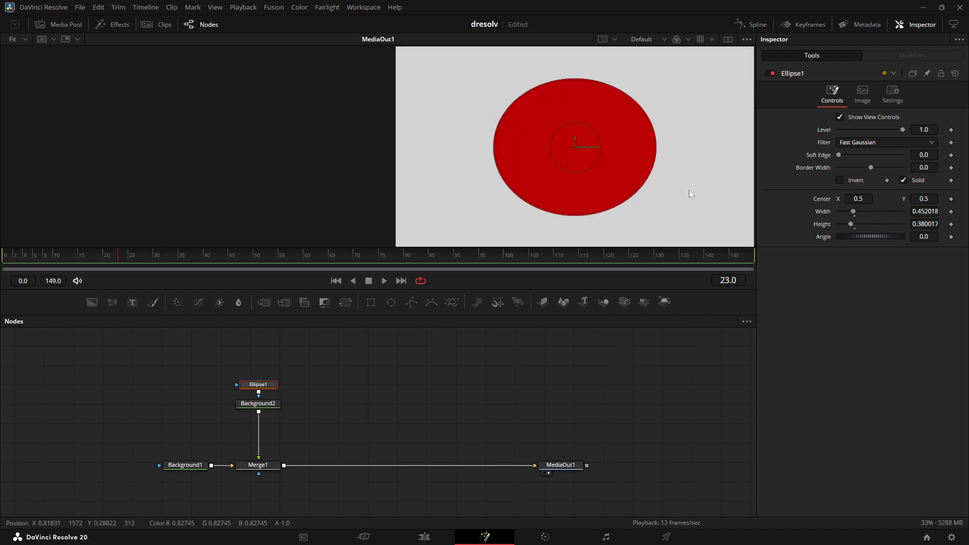
key(ctrl+z)
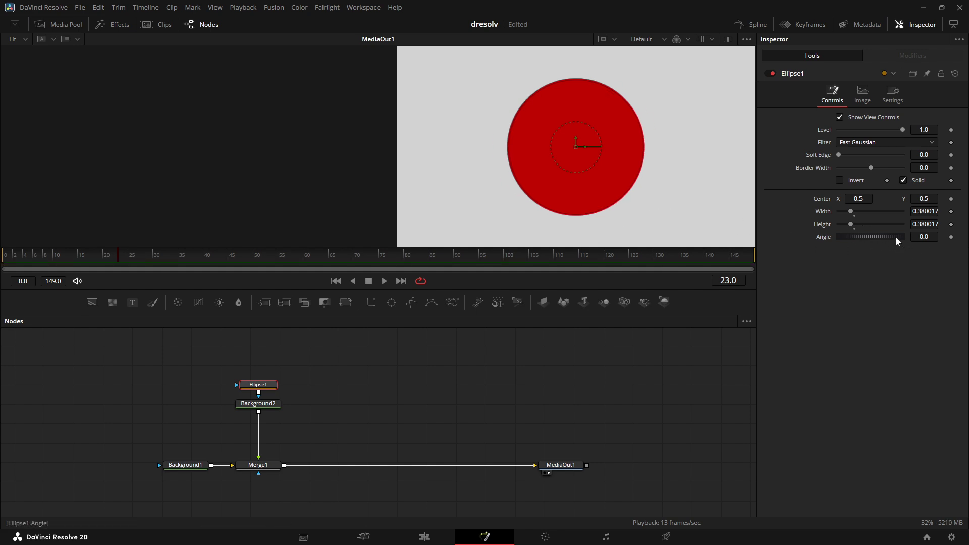
- Link the ellipse's Width to its Height with an expression and reduce the Height to about 0.322
right_click(828, 216)
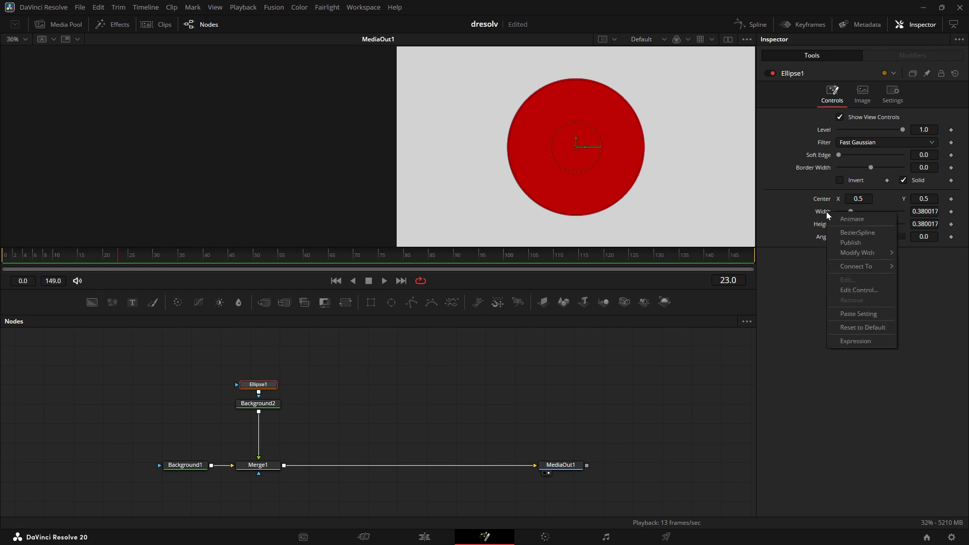
click(871, 341)
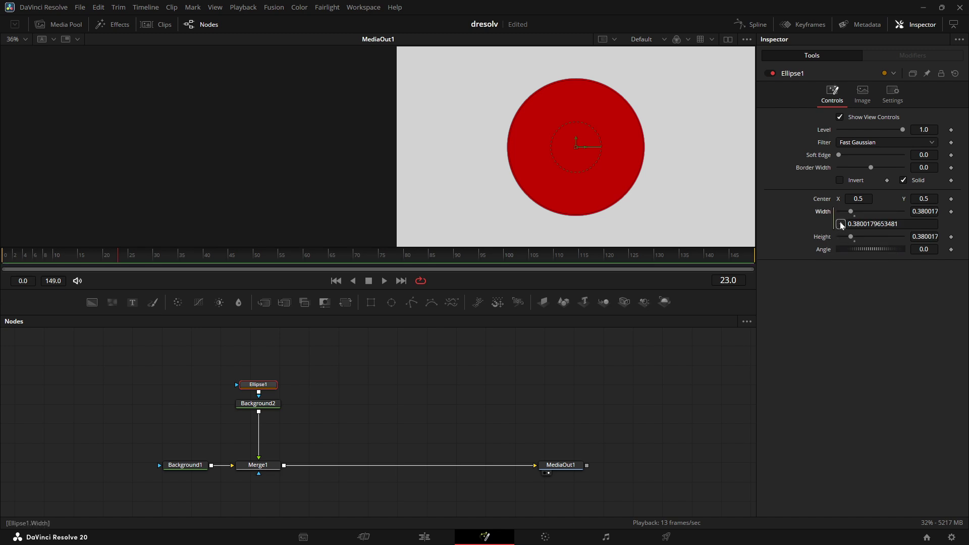
drag(841, 222, 822, 237)
mouse_move(924, 237)
mouse_down()
mouse_move(957, 237)
mouse_move(901, 237)
mouse_move(924, 237)
mouse_move(915, 237)
mouse_up()
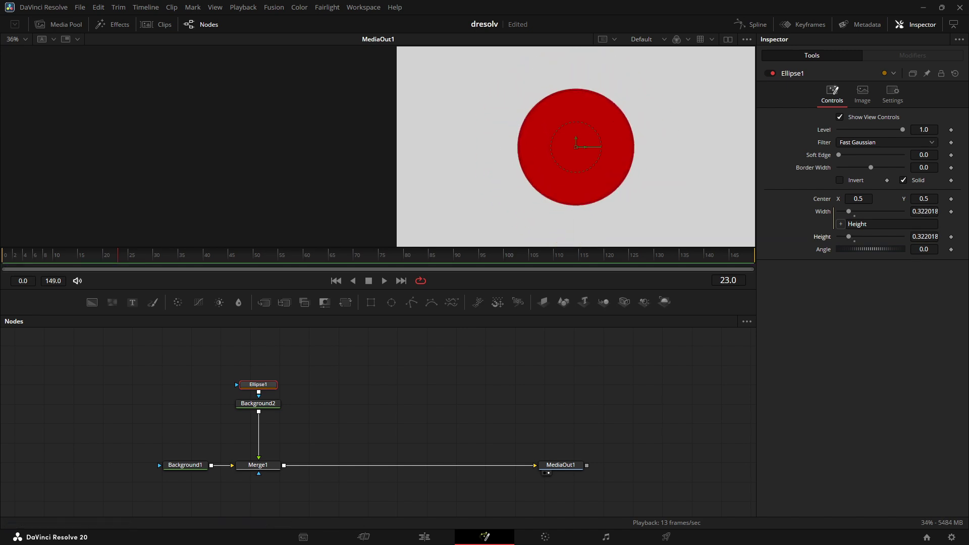
- Turn off Solid for the ellipse mask and set its Border Width to about 0.0769 to form a ring
click(904, 180)
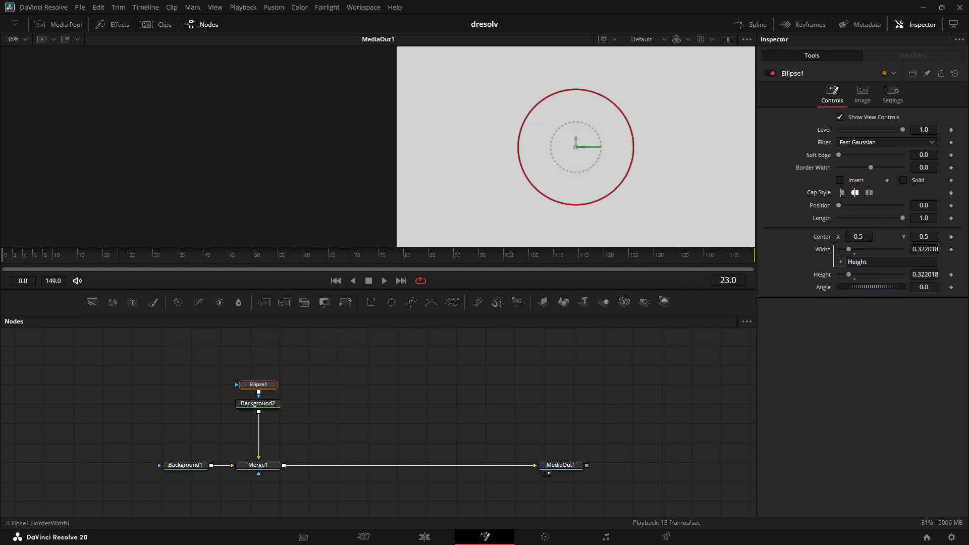
drag(924, 167, 948, 167)
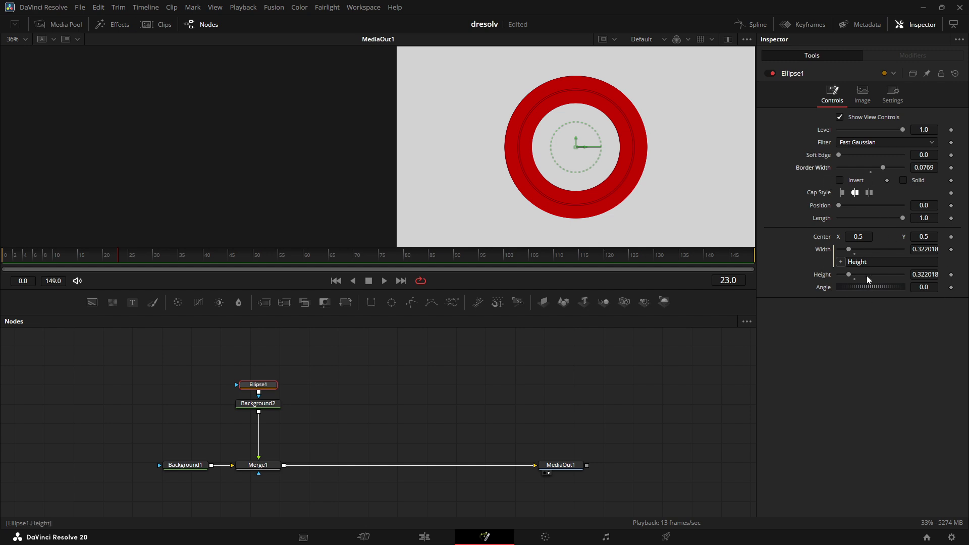
- Link the ellipse's Height to its Border Width with an expression
right_click(823, 275)
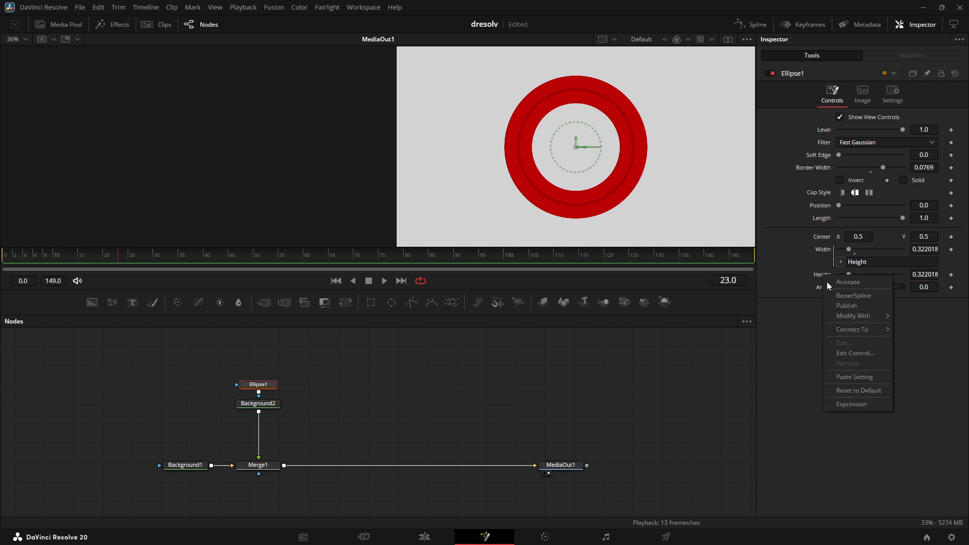
click(852, 405)
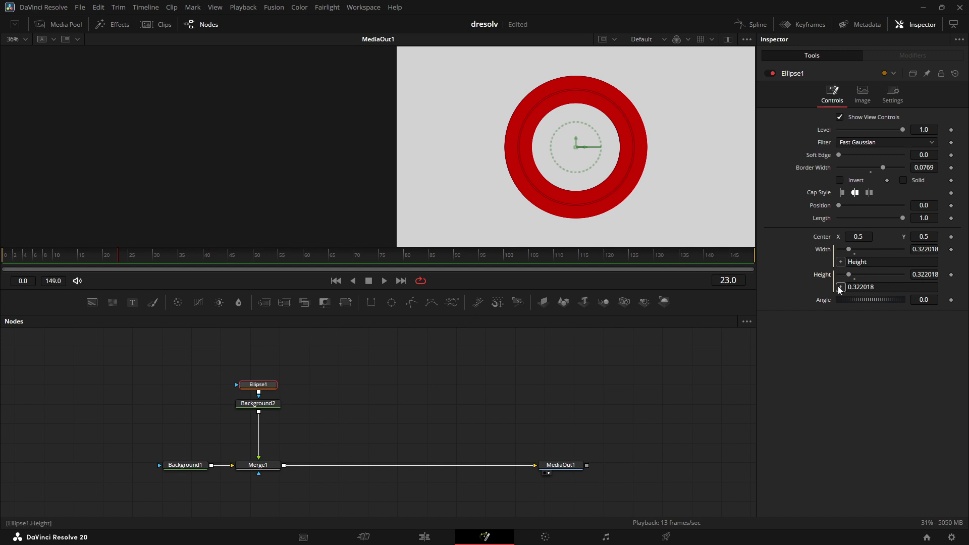
drag(841, 287, 813, 168)
drag(813, 168, 812, 168)
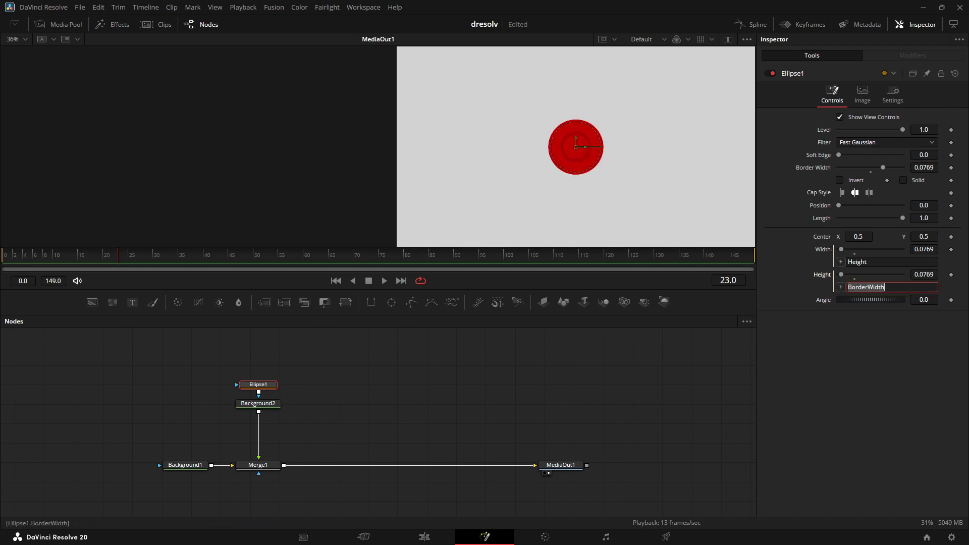
- Increase the ellipse's Border Width to 0.1354 to enlarge the filled circle
click(924, 167)
text(0.096)
key(Return)
drag(924, 167, 945, 167)
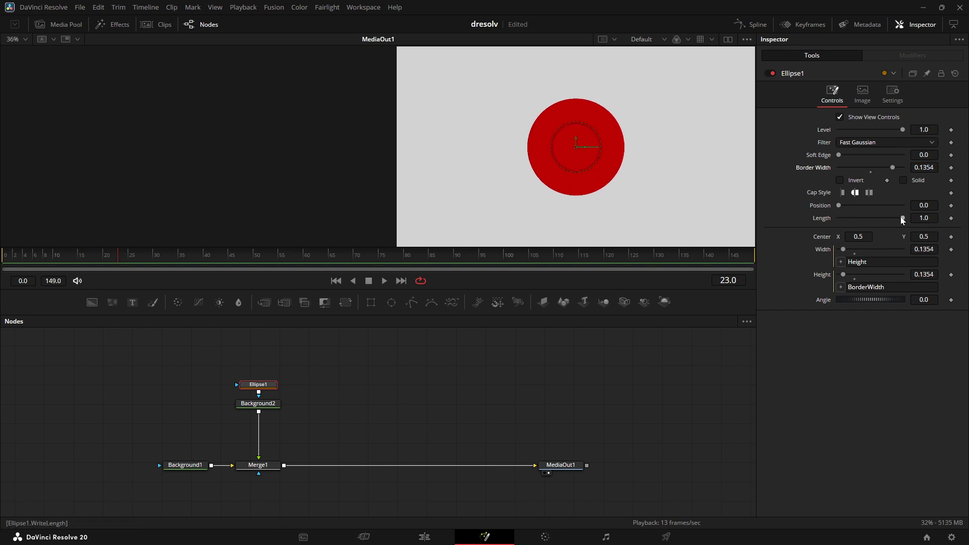
- Shorten the ellipse's Length to about 0.606 and switch its Cap Style to straight, flat ends
mouse_move(901, 217)
mouse_down()
mouse_move(847, 218)
mouse_move(876, 224)
mouse_up()
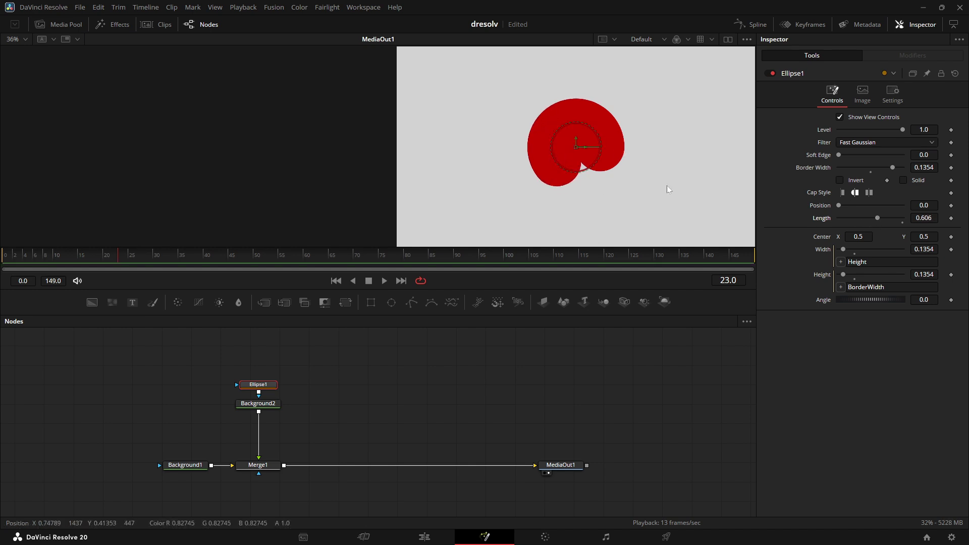
click(842, 194)
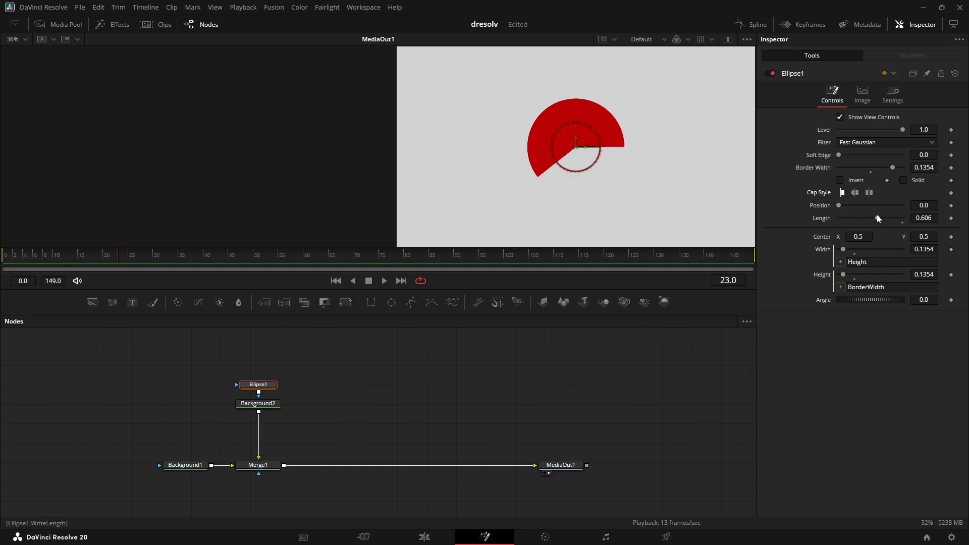
- Try different Length and Position values on the pie slice, ending with Position 0 and Length about 0.465
drag(877, 216, 851, 224)
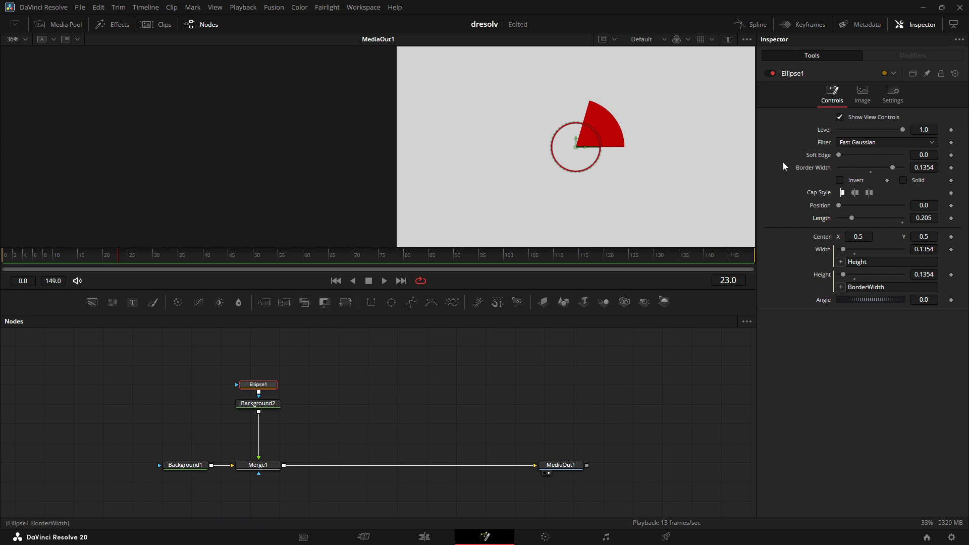
mouse_move(853, 218)
mouse_down()
mouse_move(814, 223)
mouse_move(905, 221)
mouse_move(837, 221)
mouse_up()
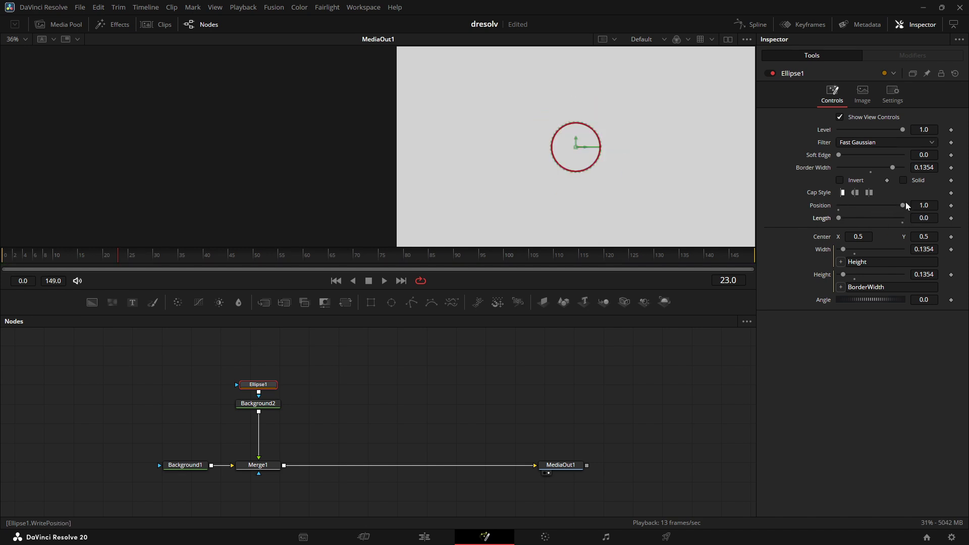
drag(903, 205, 783, 206)
drag(835, 222, 869, 221)
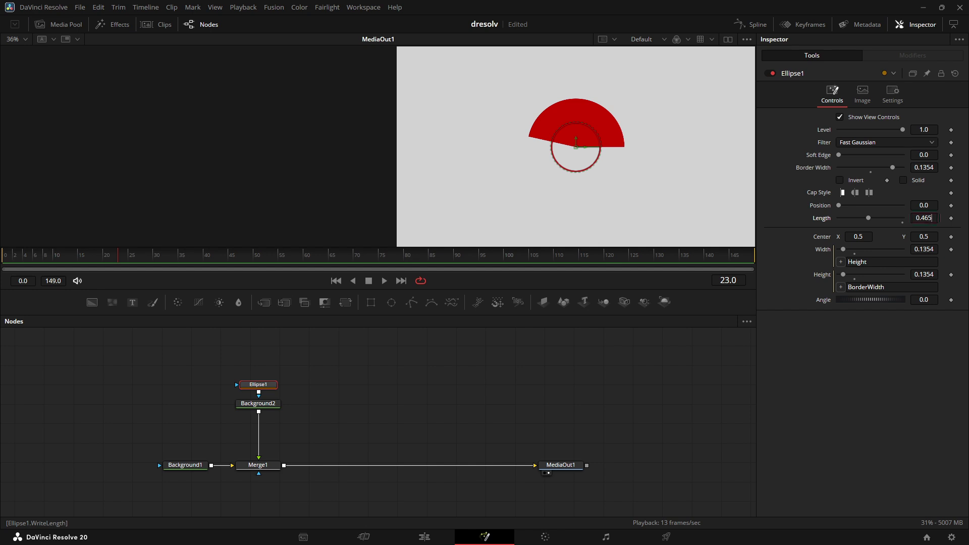
- Try the ellipse's Length at -1, then shorten the slice to a Length of about -0.26
double_click(935, 218)
key(BackSpace)
text(-1)
key(Return)
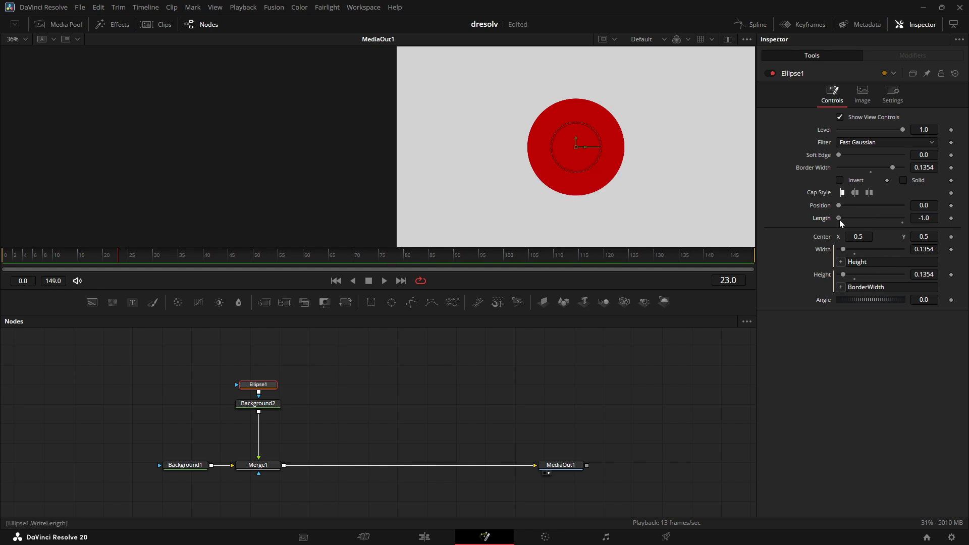
drag(840, 220, 862, 219)
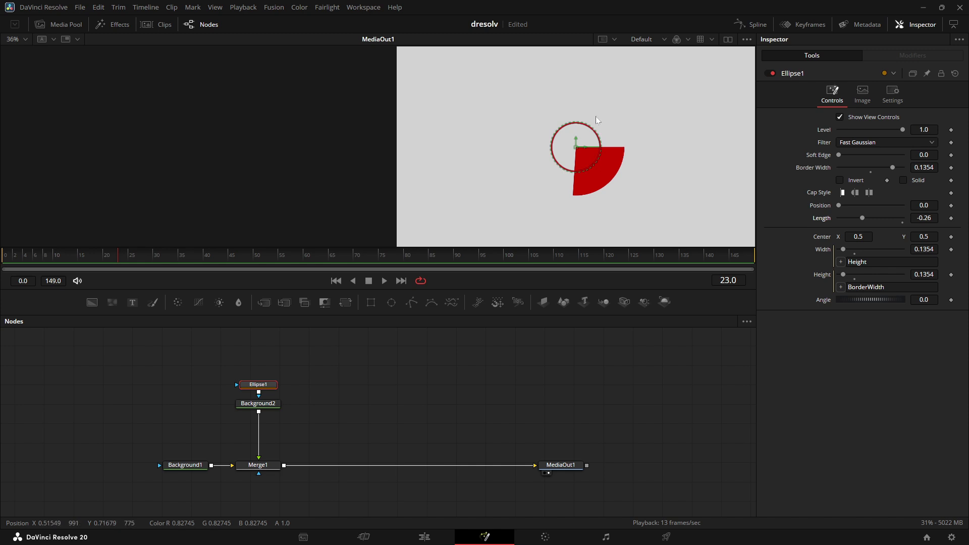
click(728, 39)
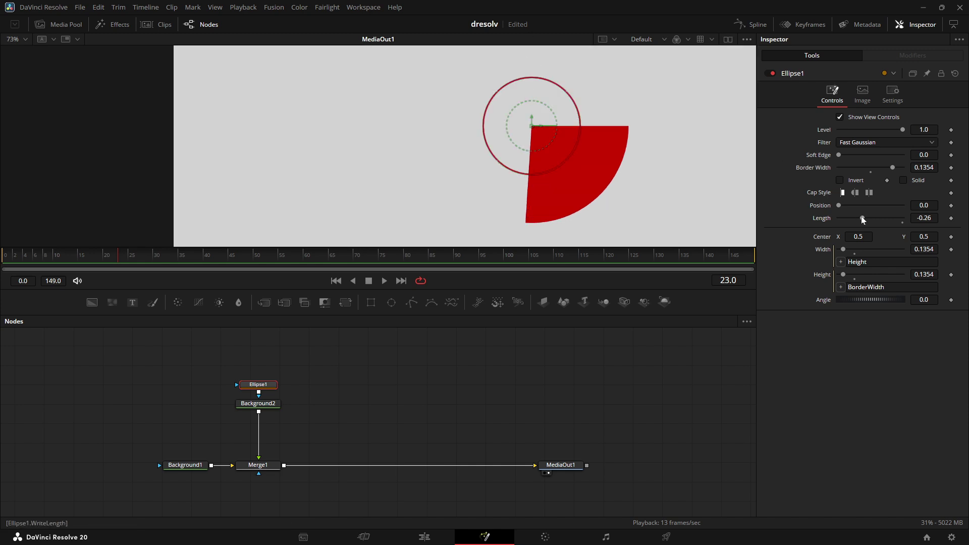
- Rotate the red slice around the circle and set the ellipse's Position to 0.25
drag(838, 205, 851, 205)
scroll(685, 182, up, 2)
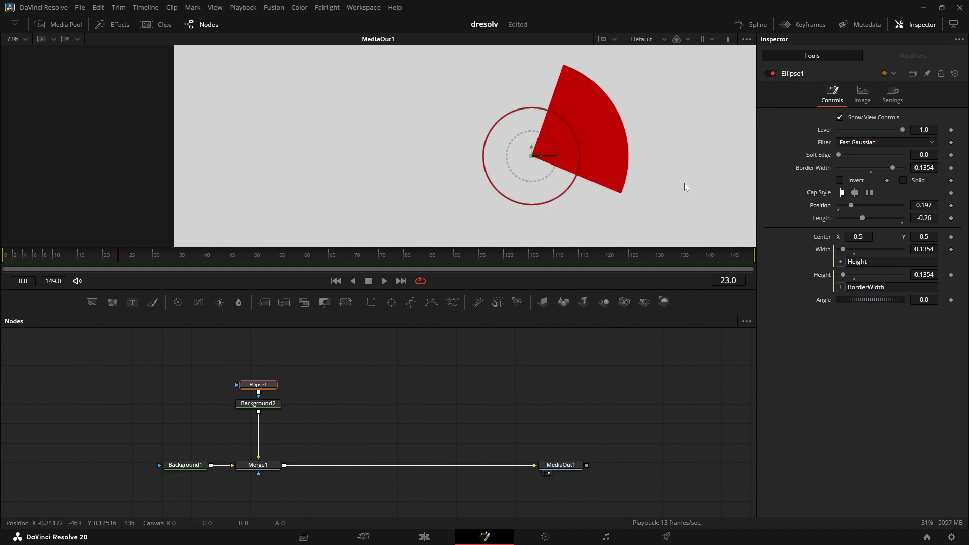
drag(853, 205, 860, 205)
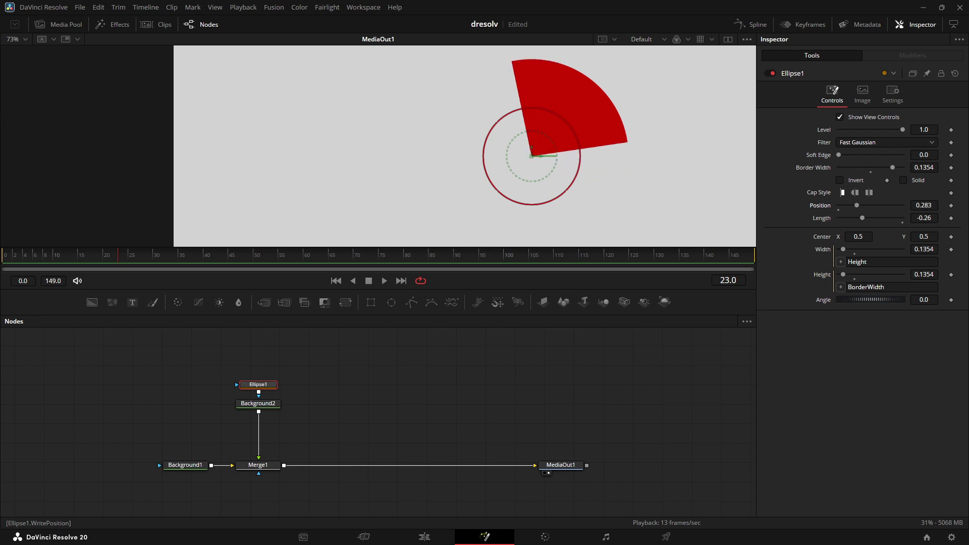
key(ctrl+s)
drag(924, 205, 912, 205)
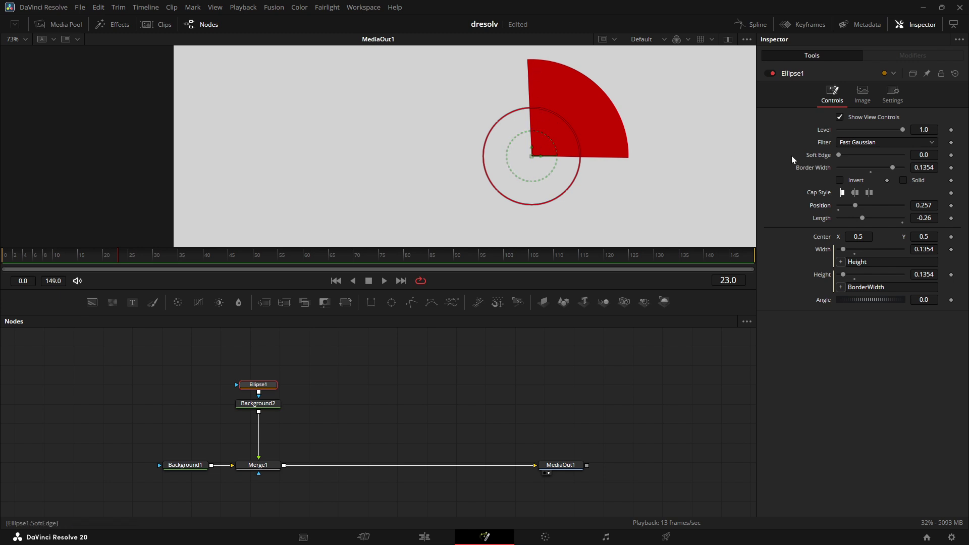
click(924, 205)
key(BackSpace)
click(909, 338)
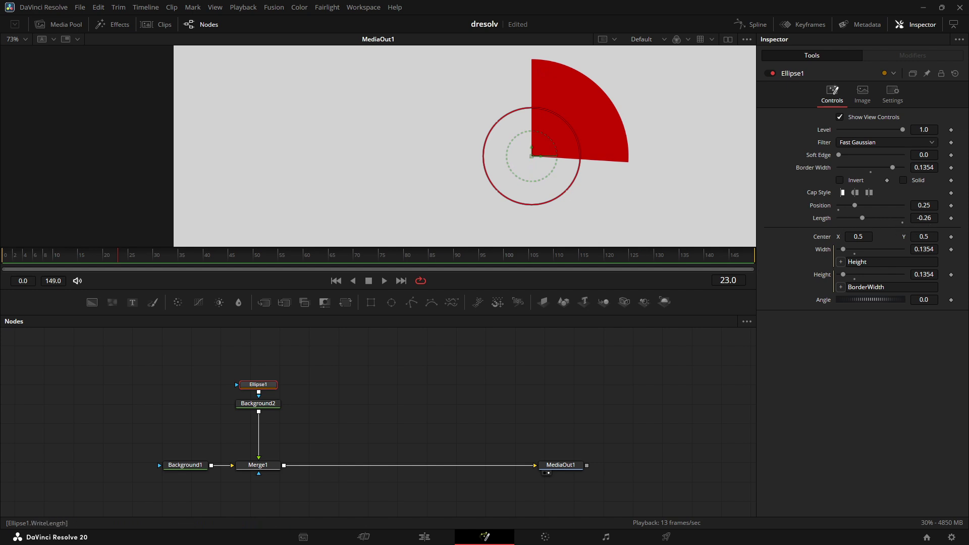
- Shrink the red slice by bringing the ellipse's Length to 0
drag(924, 217, 945, 217)
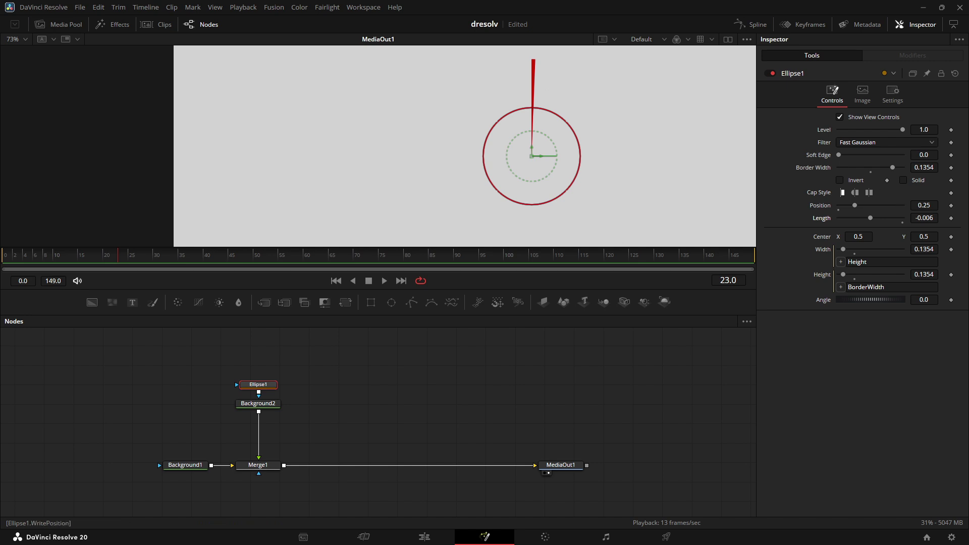
click(924, 217)
text(0)
key(Tab)
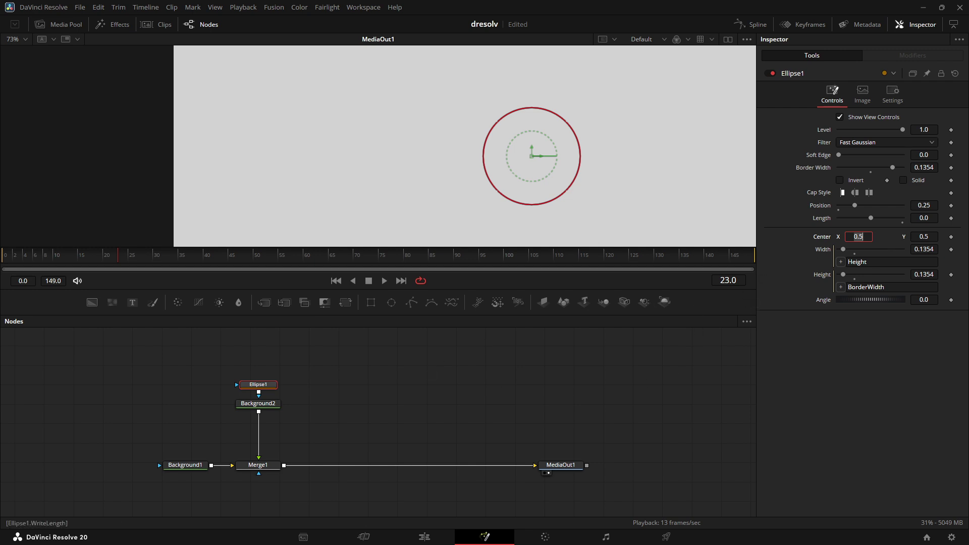
- Set the ellipse's Length to -0.25 to form a quarter-circle red slice
drag(924, 218, 801, 218)
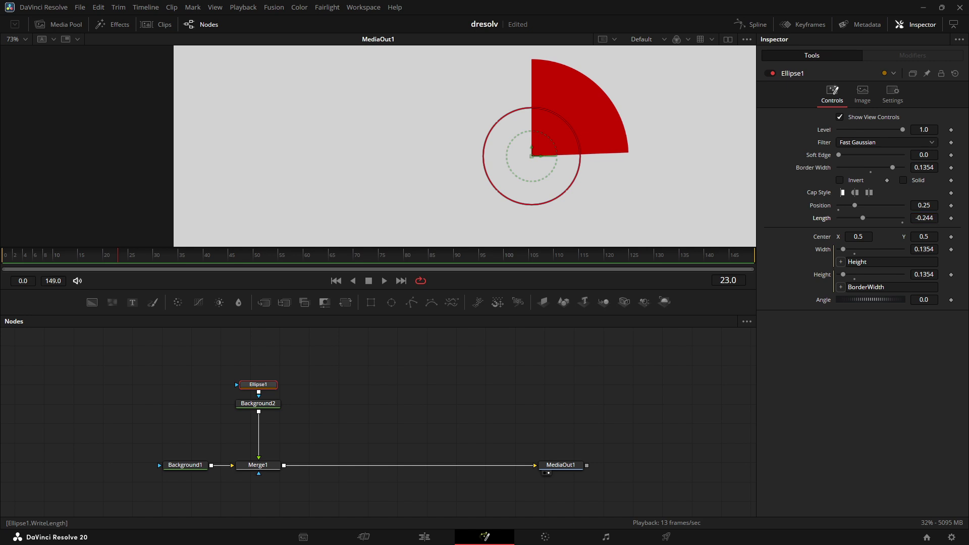
click(924, 217)
text(-0.250)
key(Return)
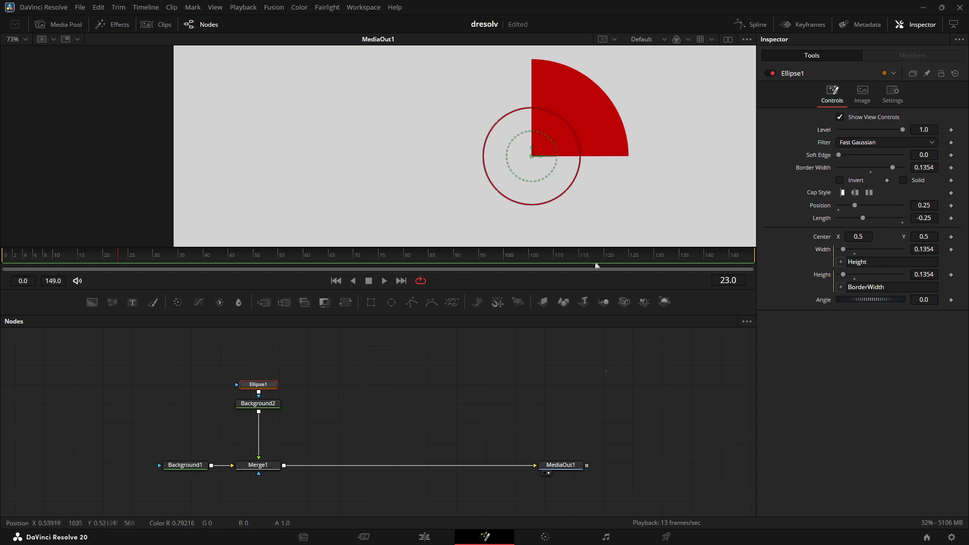
- Add another Background node and merge it over the output of Merge1
click(361, 378)
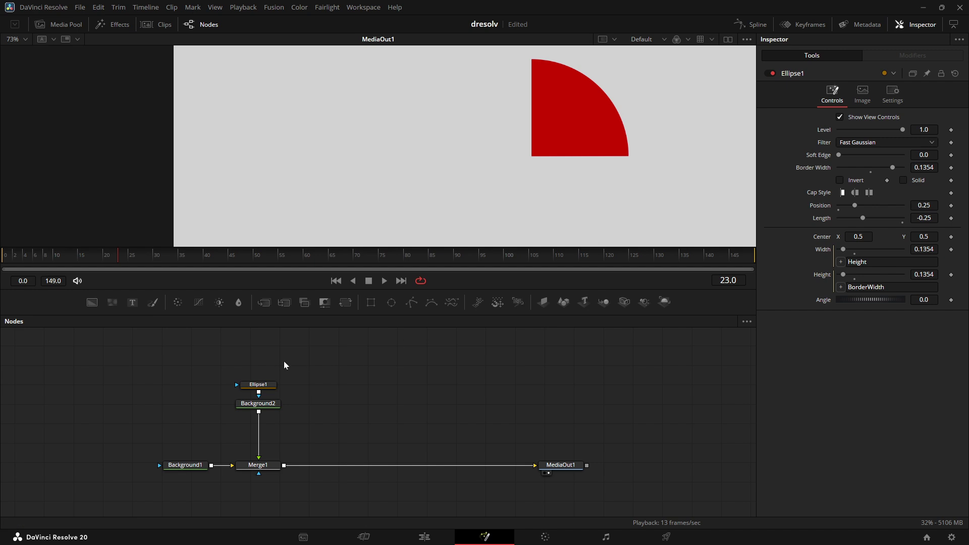
click(112, 302)
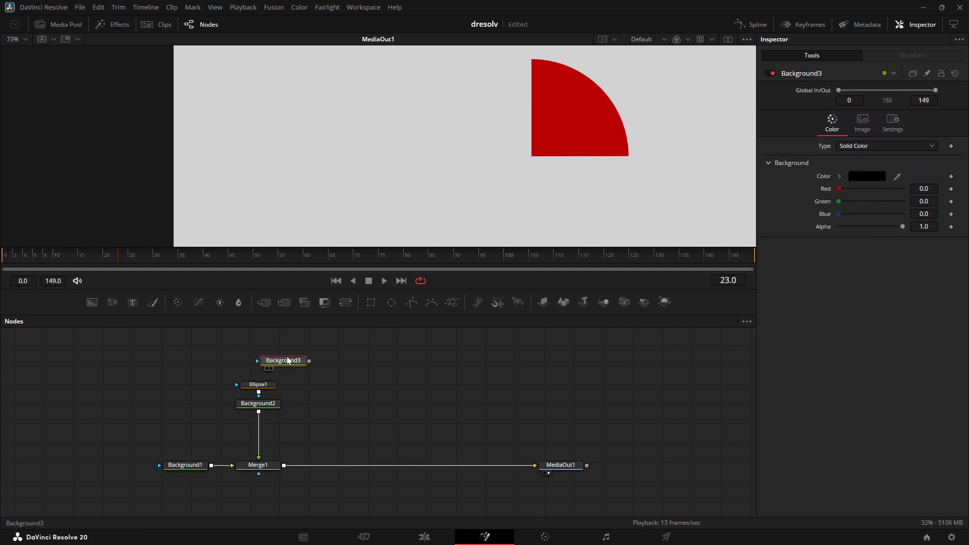
drag(295, 363, 285, 465)
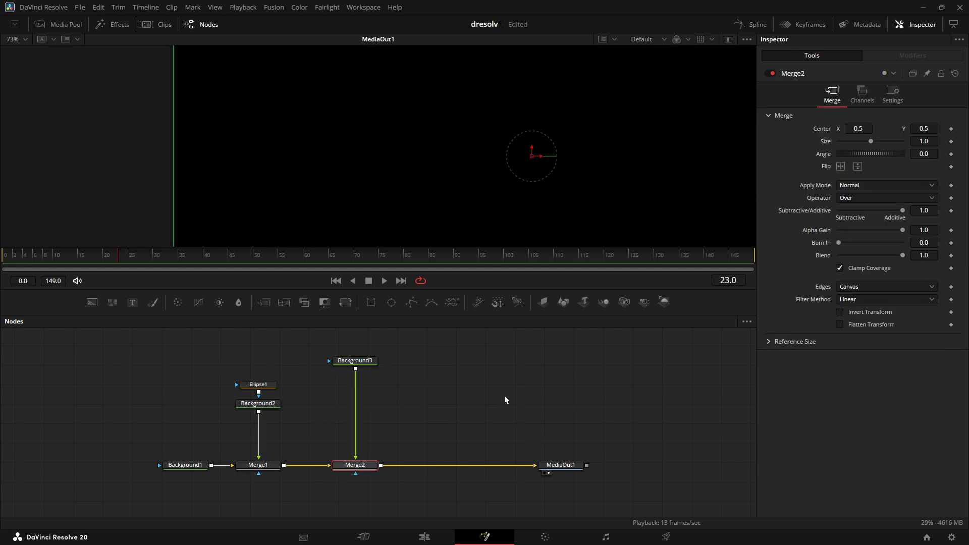
- Rearrange the nodes, spreading Background1 and MediaOut1 apart and aligning each background above its merge
drag(560, 465, 687, 466)
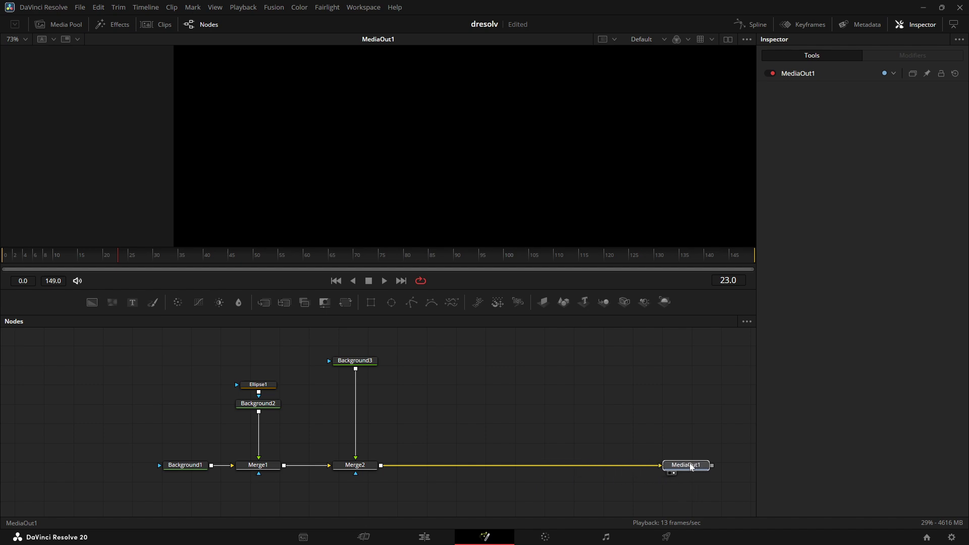
drag(189, 465, 111, 465)
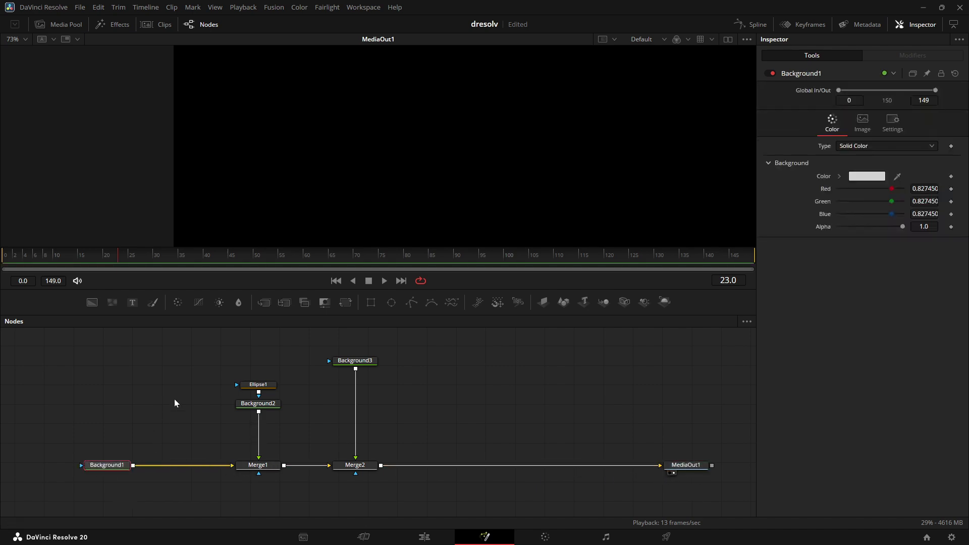
drag(258, 403, 184, 404)
drag(315, 347, 302, 468)
click(397, 400)
drag(296, 361, 293, 409)
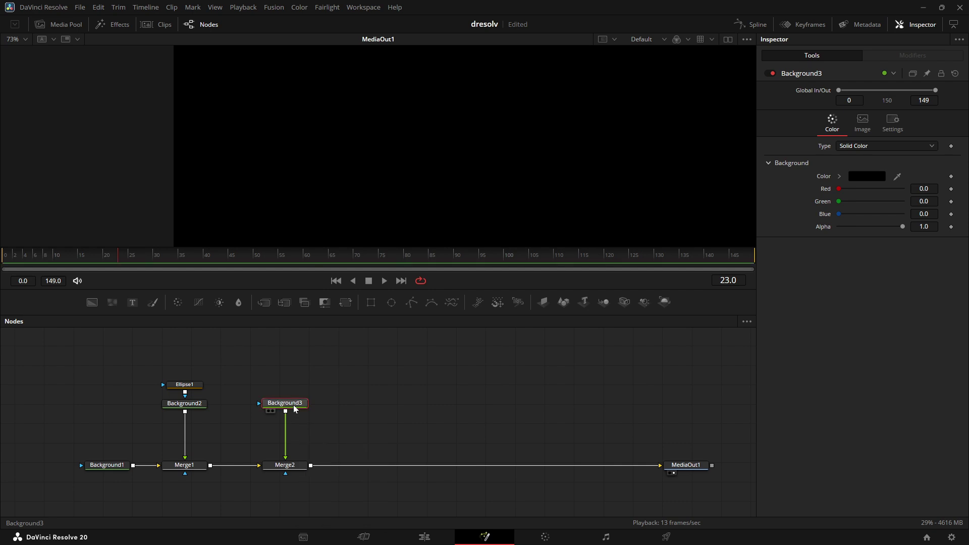
- Set the color of Background3 to blue #2a8fce
click(867, 176)
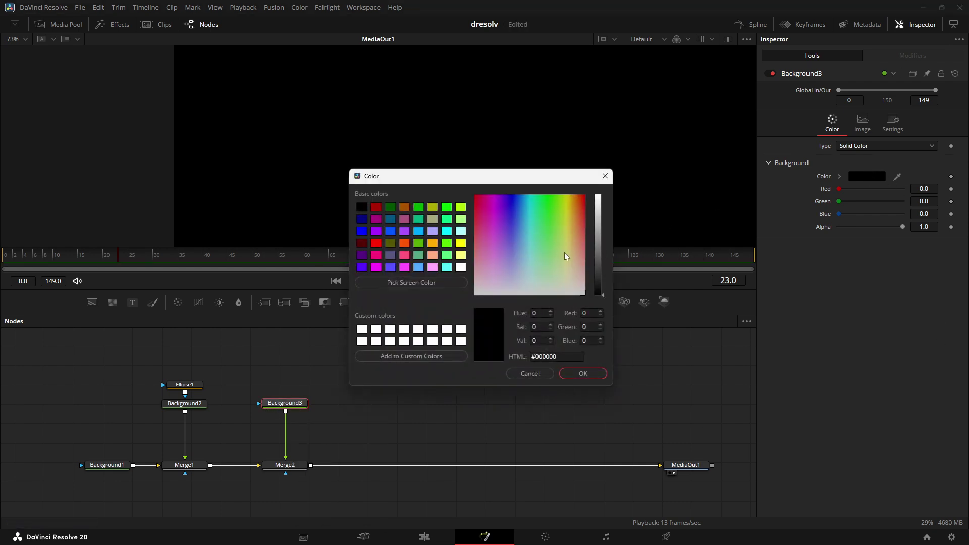
drag(564, 253, 523, 215)
click(599, 214)
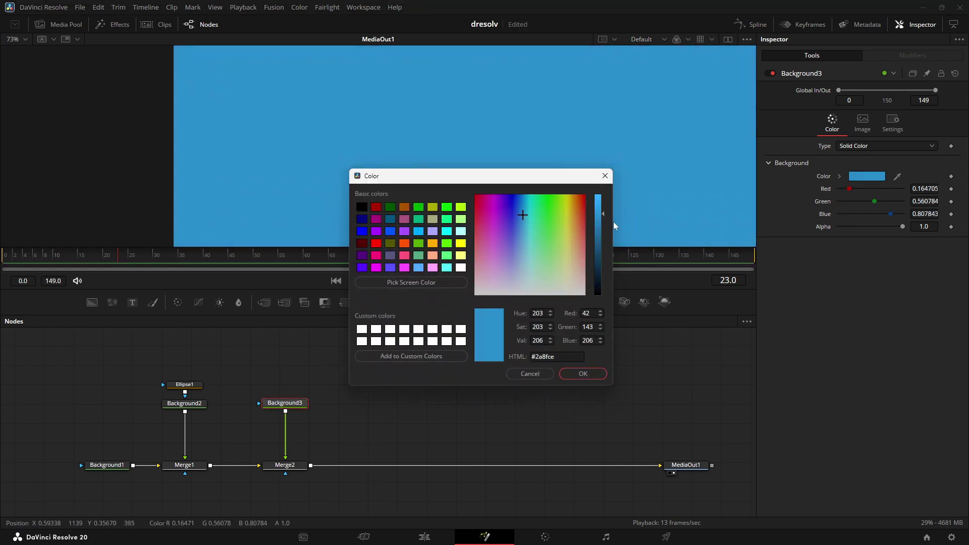
click(595, 374)
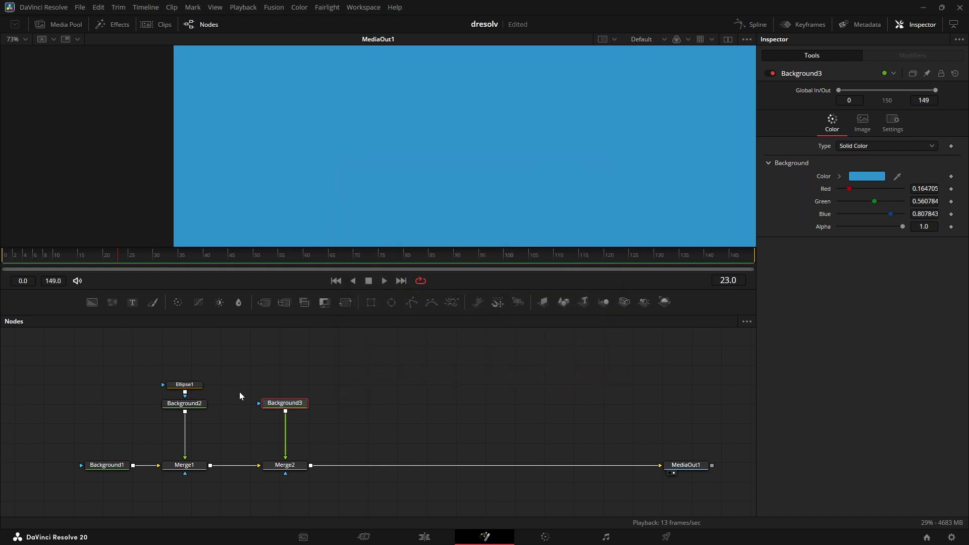
drag(297, 407, 297, 409)
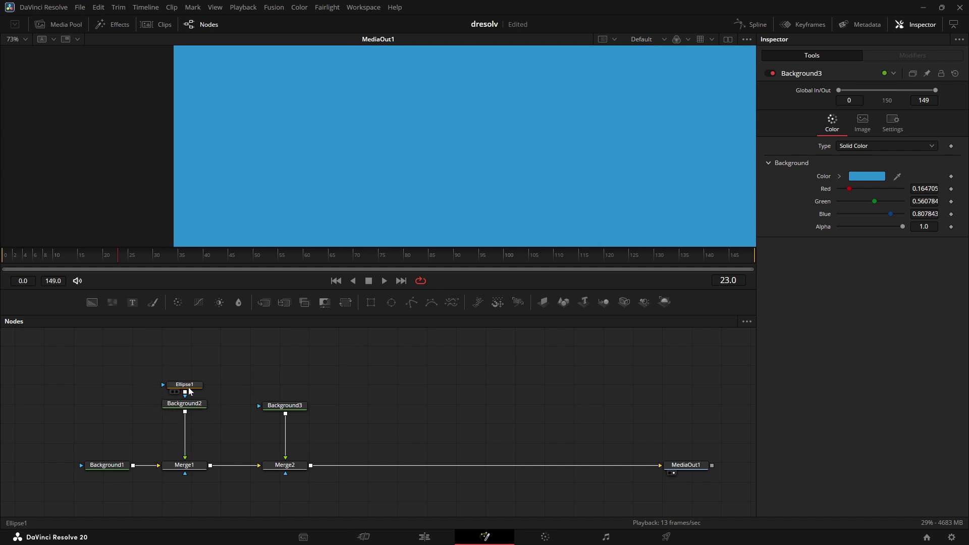
- Paste an instance of Ellipse1 and connect it as the mask of Background3, placing it directly above that node
mouse_move(195, 388)
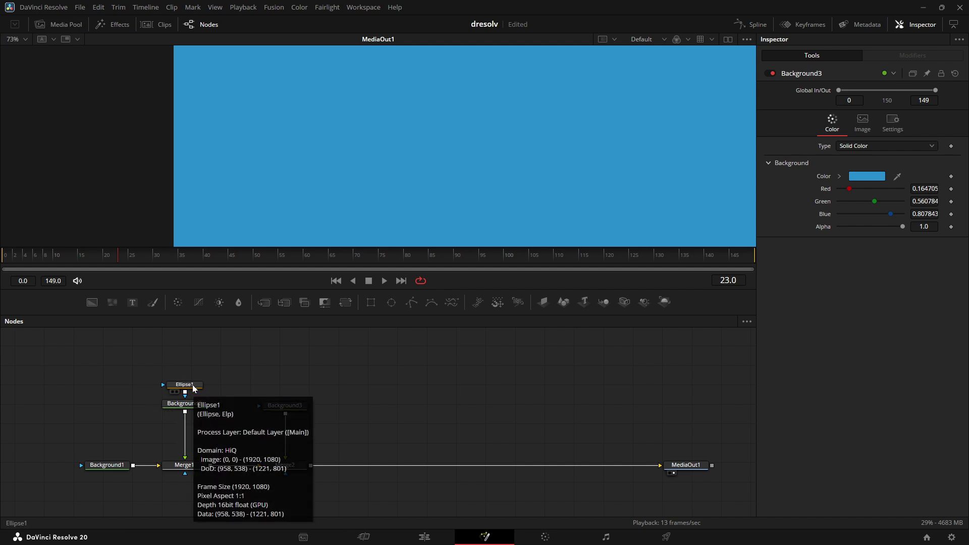
click(192, 389)
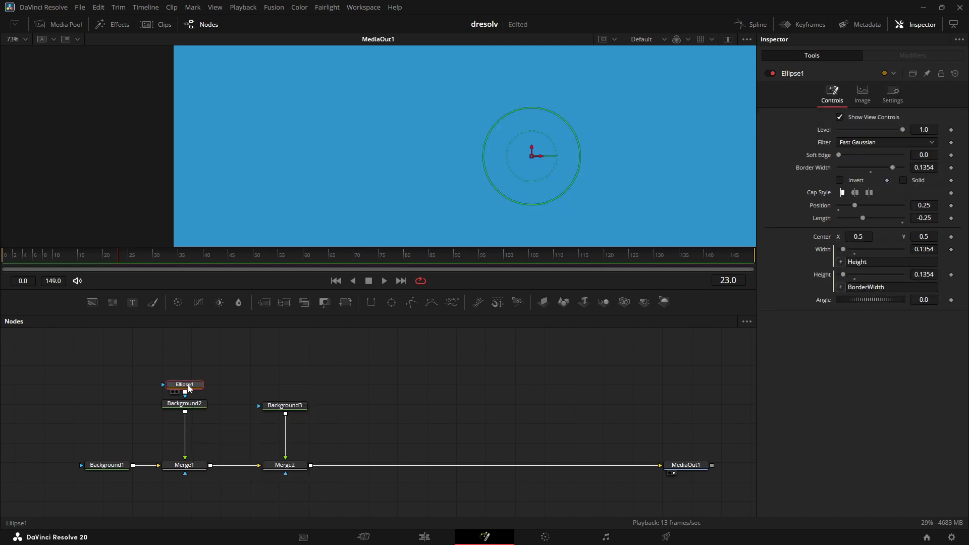
click(281, 370)
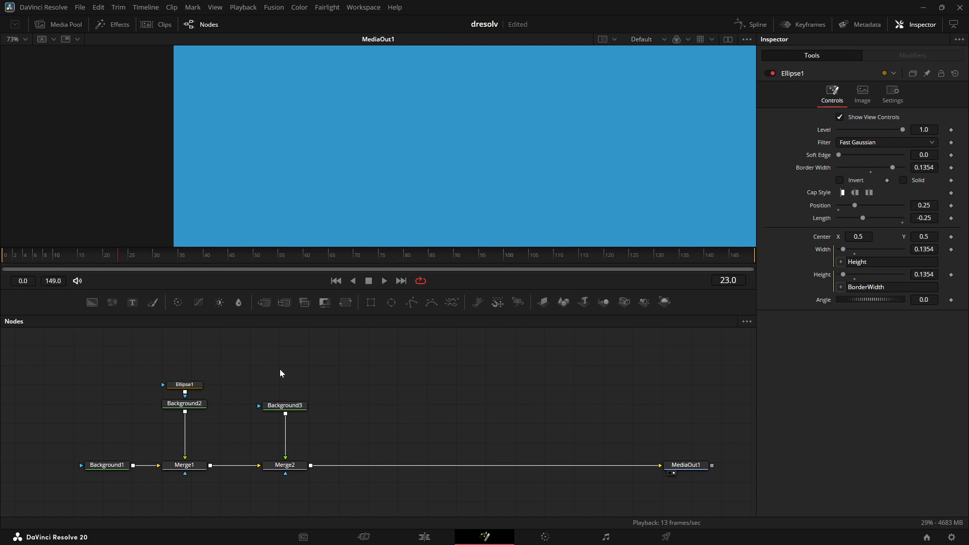
key(ctrl+shift+v)
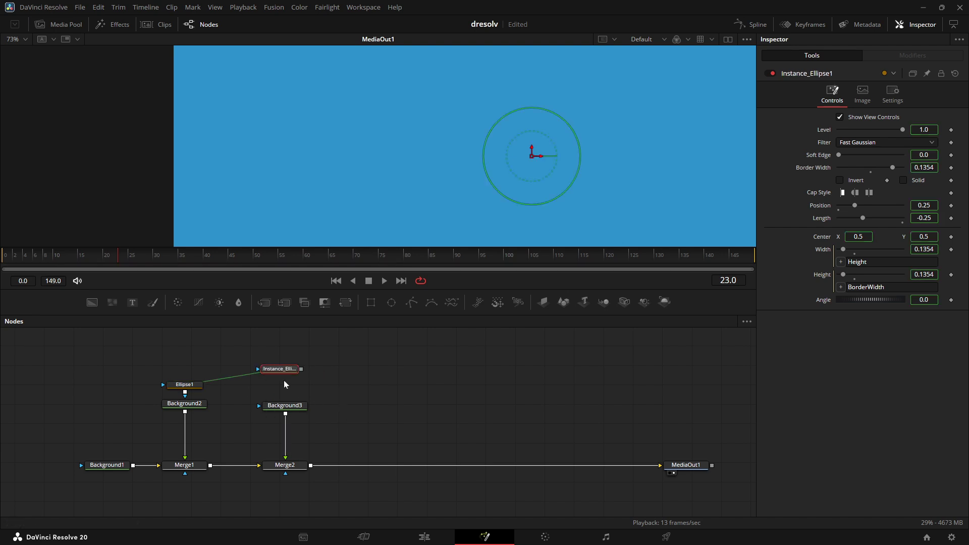
click(348, 379)
right_click(334, 365)
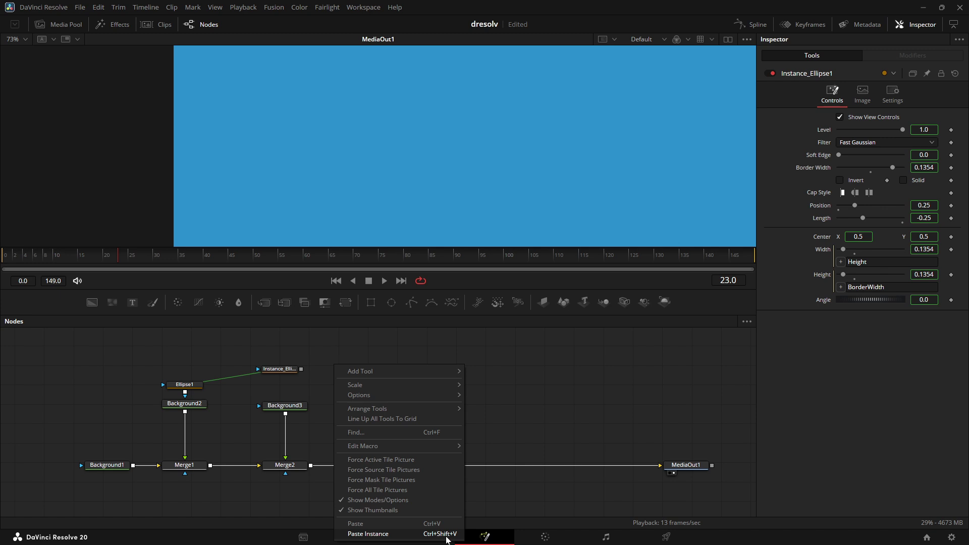
click(468, 431)
drag(301, 370, 296, 406)
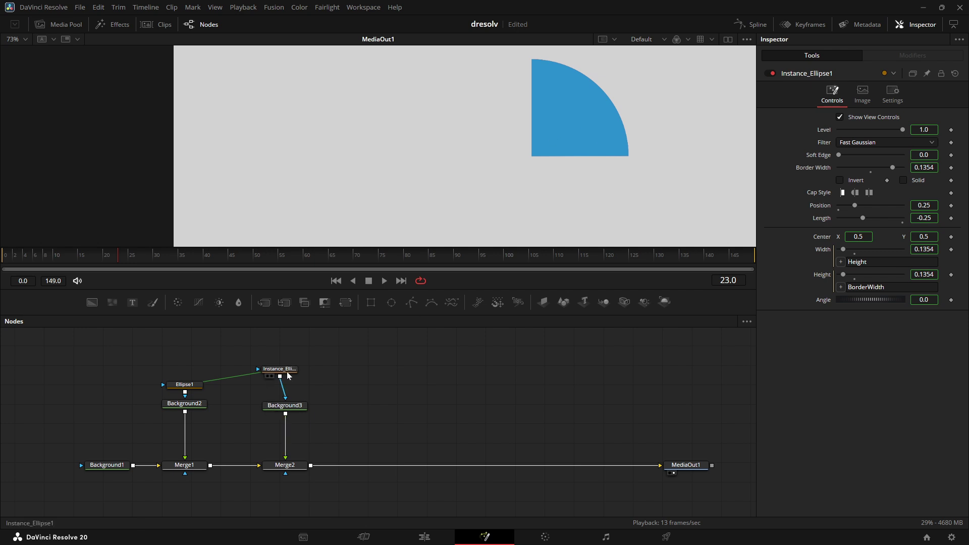
drag(279, 369, 285, 382)
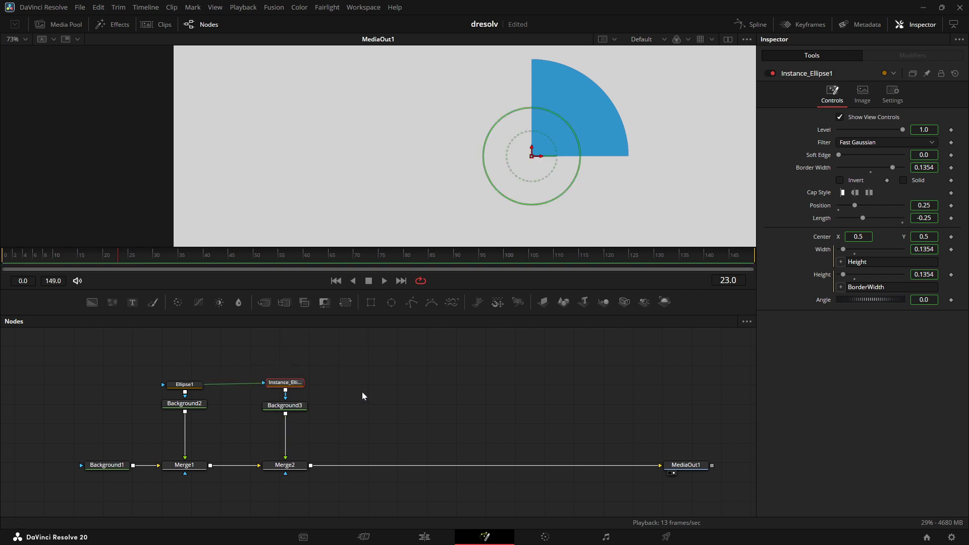
- Deinstance the Position and Length parameters of the instanced ellipse
mouse_move(299, 388)
right_click(822, 209)
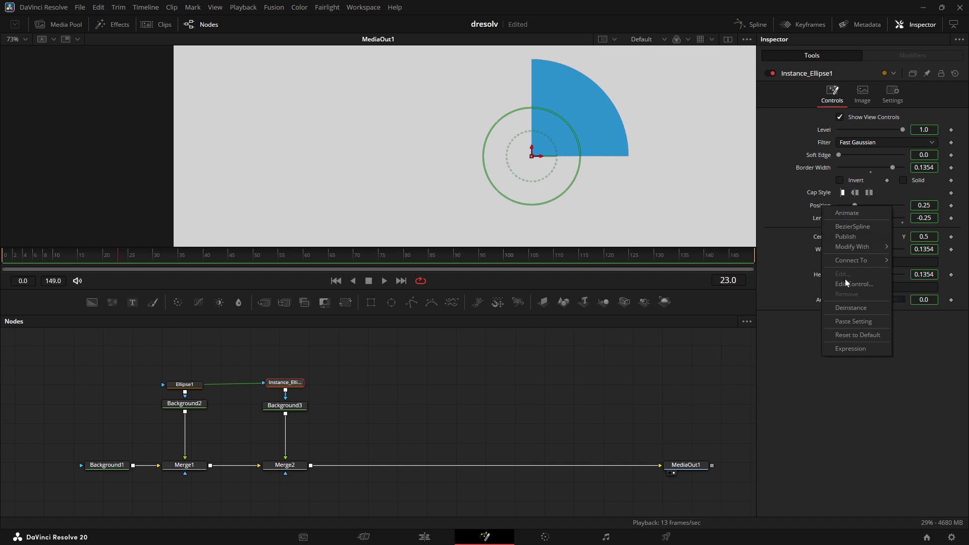
click(854, 308)
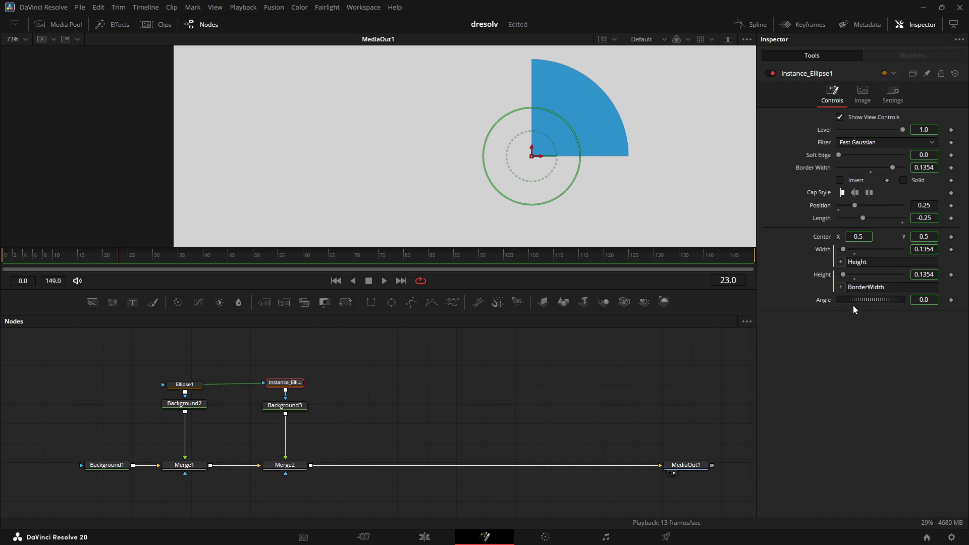
right_click(819, 220)
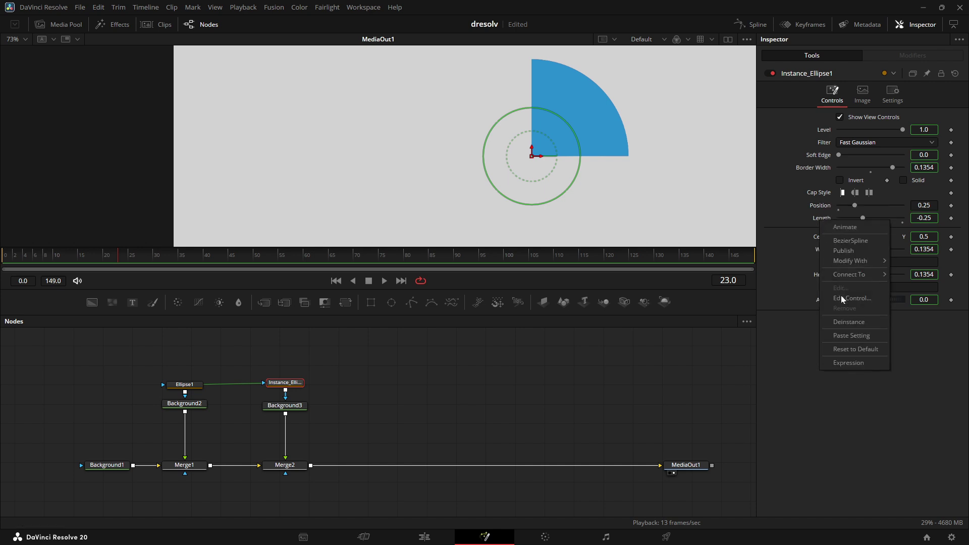
click(846, 323)
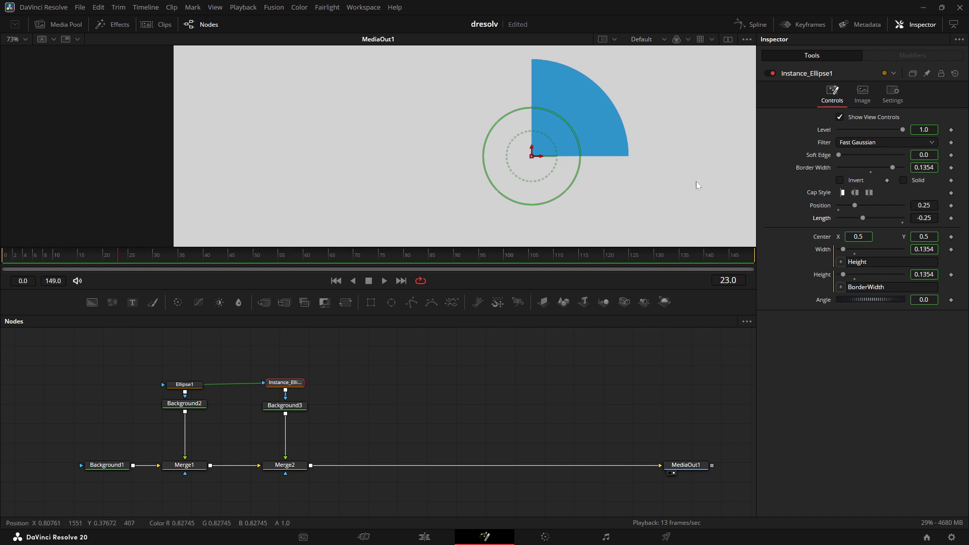
- Set the instanced ellipse's Position to 0 and its Length to about -0.437, continuing the blue slice from the red one
drag(820, 206, 778, 206)
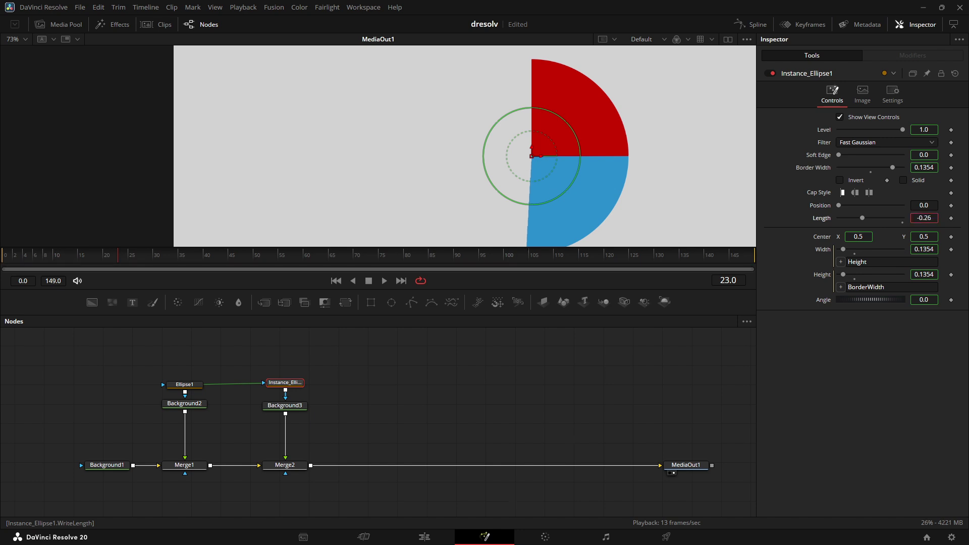
drag(863, 218, 857, 218)
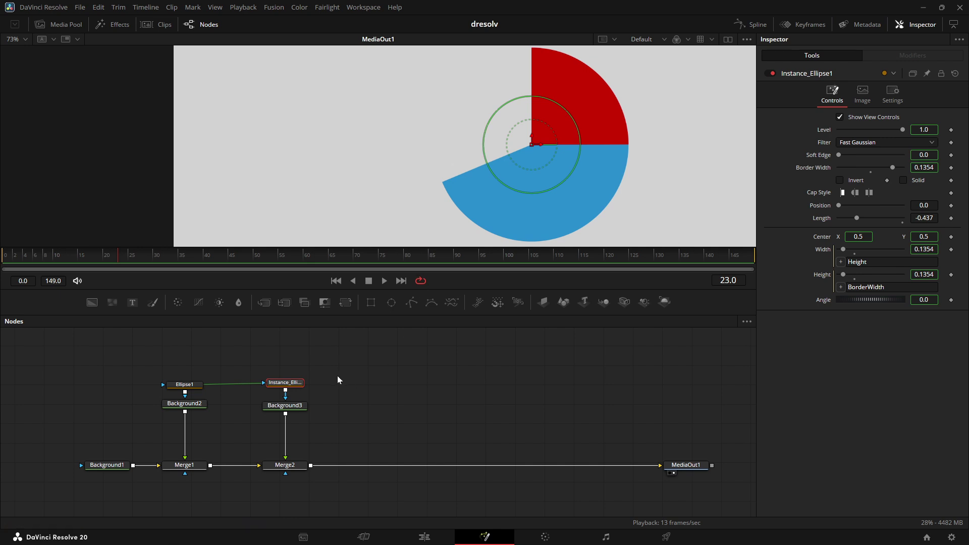
click(297, 385)
click(370, 382)
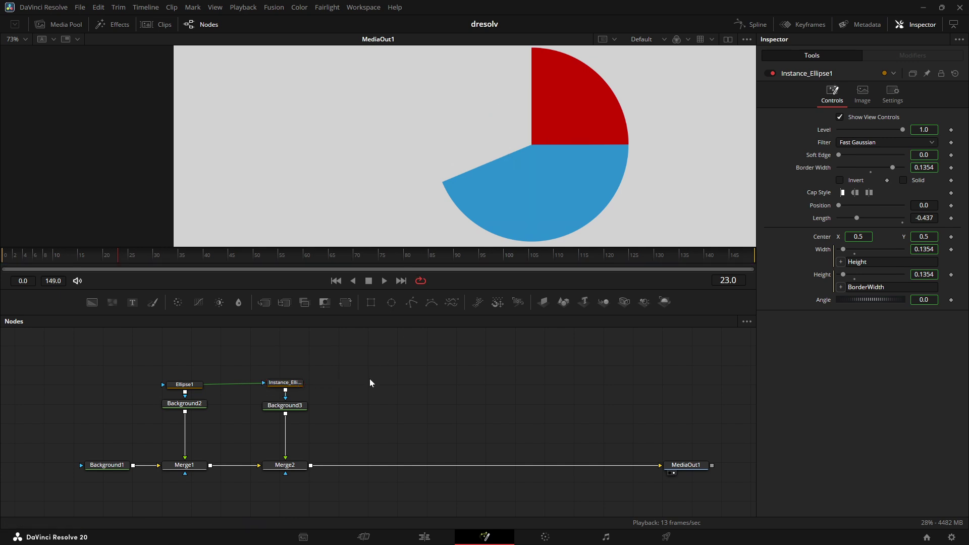
- Paste another instance of the ellipse mask, add a new Background node, and merge it over Merge2's output, placing it beneath the instance
key(ctrl+shift+v)
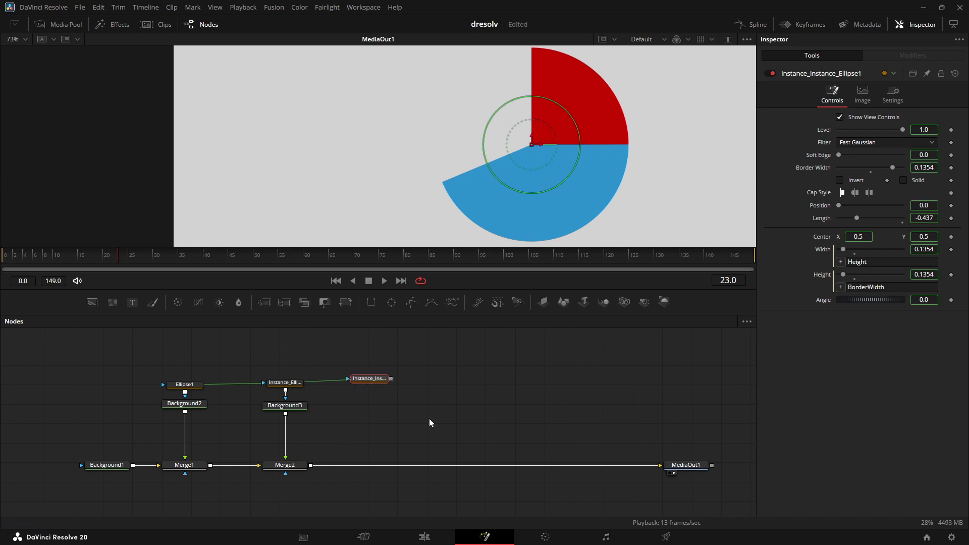
click(474, 388)
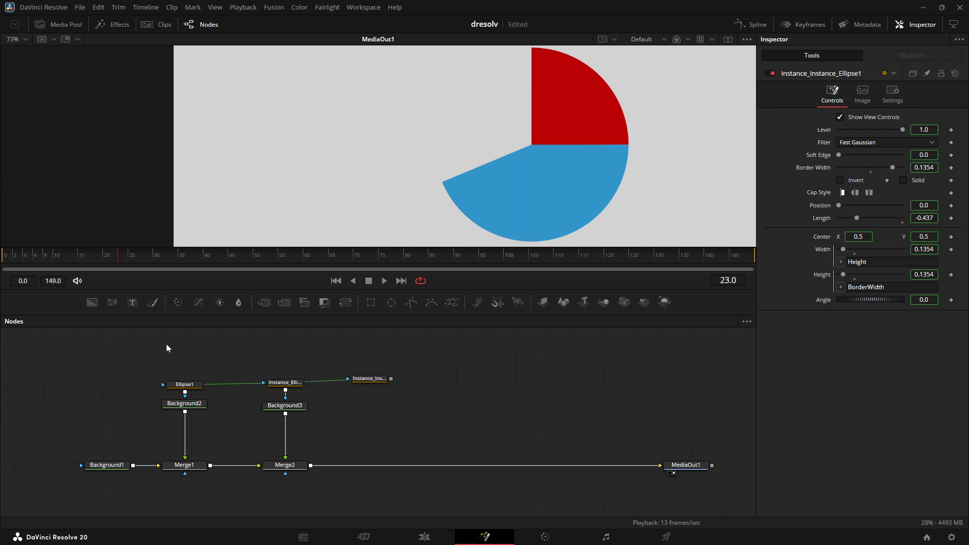
click(93, 306)
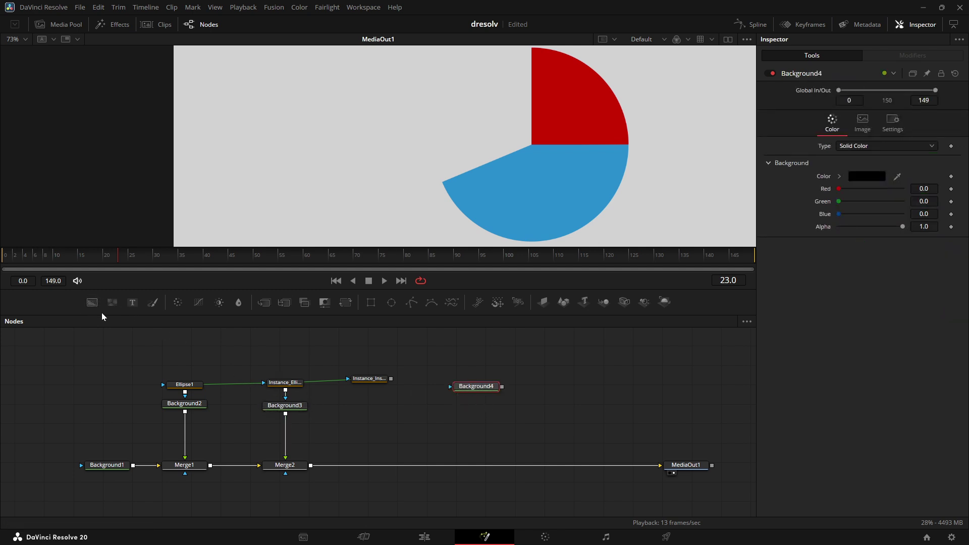
drag(472, 387, 311, 470)
click(378, 406)
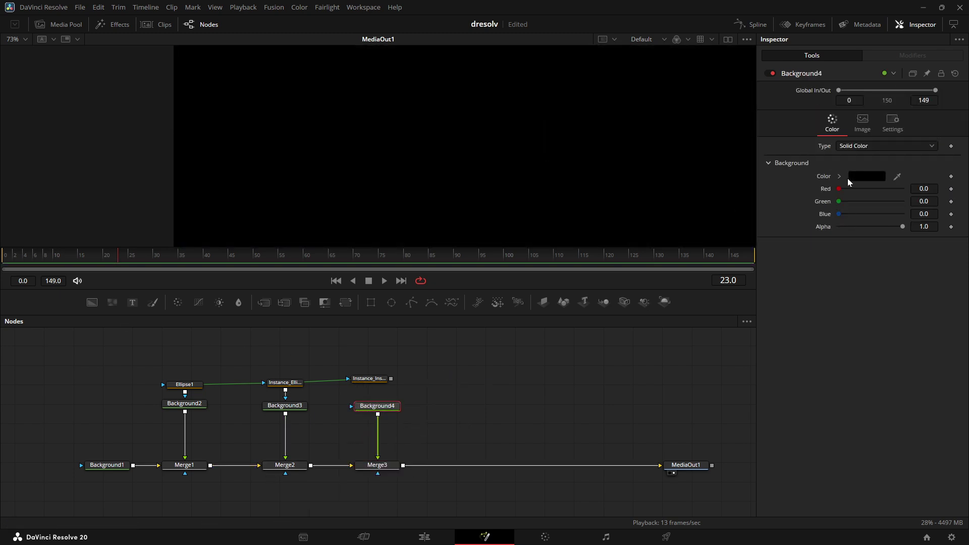
- Set the color of Background4 to green #21c616
click(861, 178)
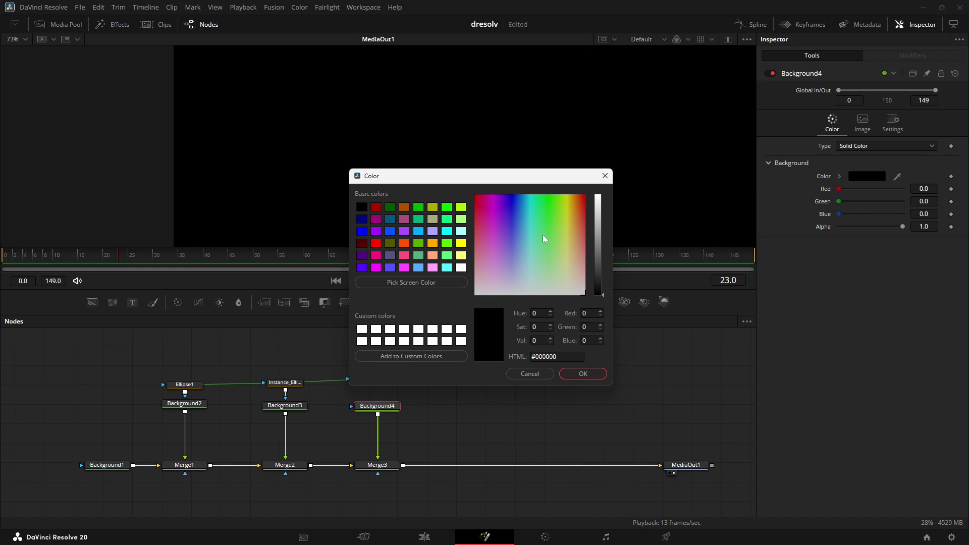
drag(543, 235, 556, 212)
click(597, 217)
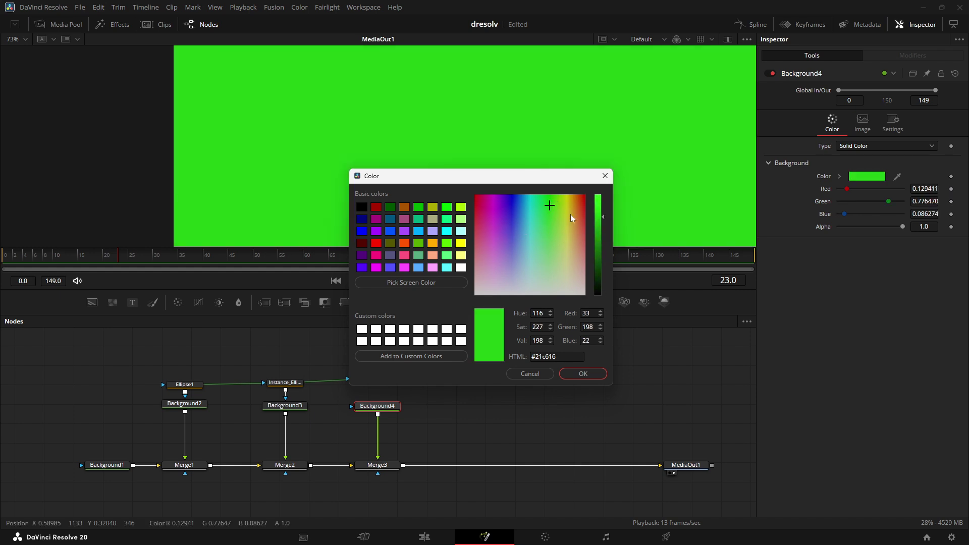
click(583, 374)
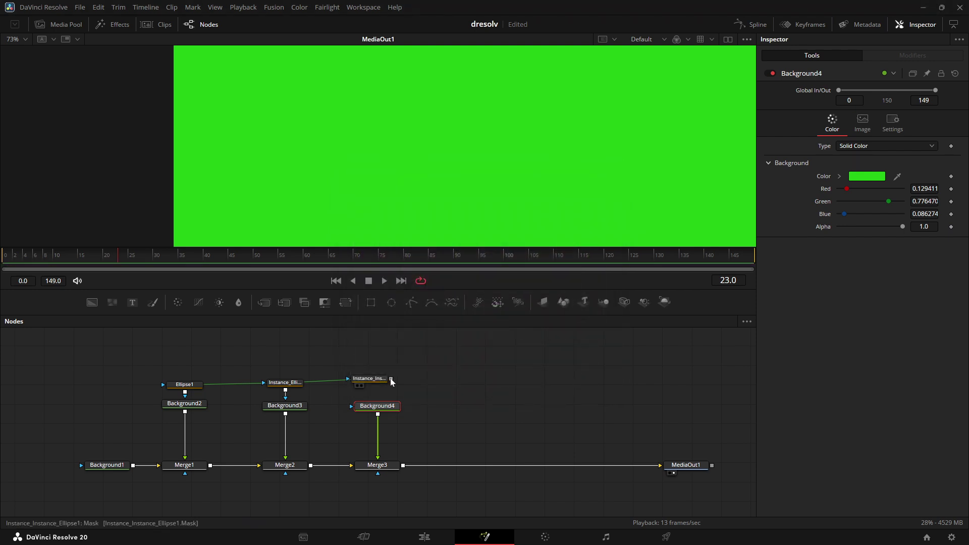
- Connect the new instanced ellipse as the mask of Background4, align it above that node, and deinstance its Position and Length parameters
drag(391, 379, 392, 412)
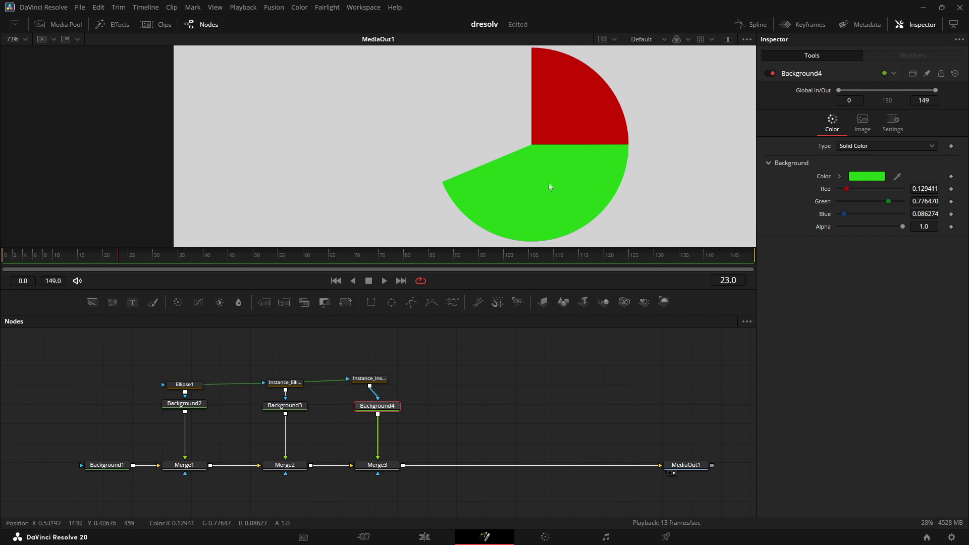
drag(376, 386, 386, 389)
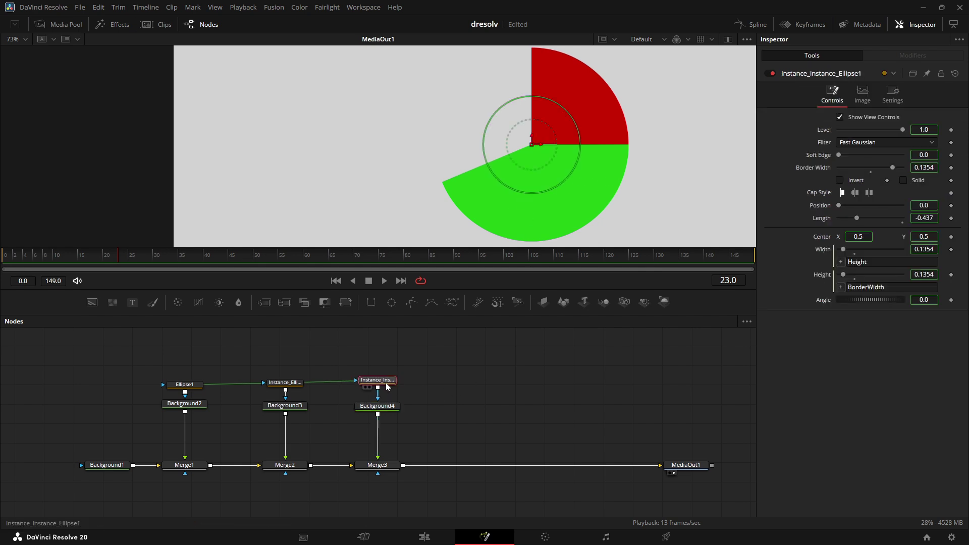
right_click(817, 206)
click(843, 309)
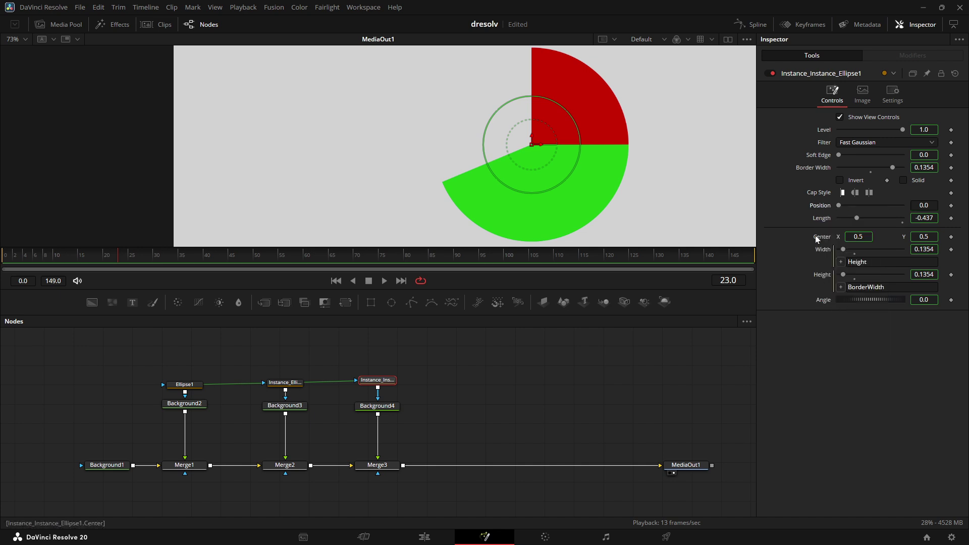
right_click(826, 221)
click(862, 320)
- Set the green slice's ellipse mask Position to 0.563 so the slice starts at the blue slice's far edge
drag(483, 189, 689, 203)
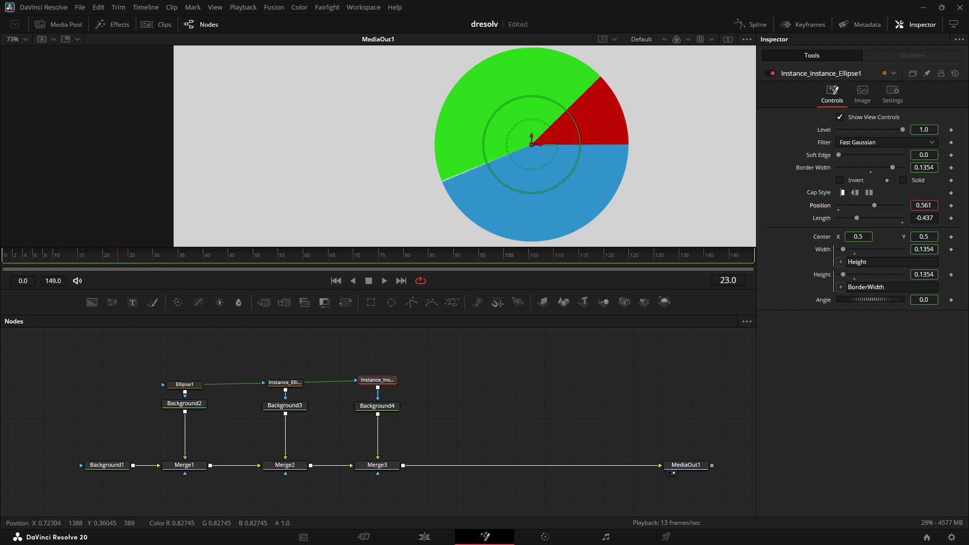
drag(556, 142, 586, 182)
scroll(582, 174, up, 2)
mouse_move(399, 177)
mouse_down()
mouse_move(396, 163)
mouse_move(400, 180)
mouse_move(383, 182)
mouse_up()
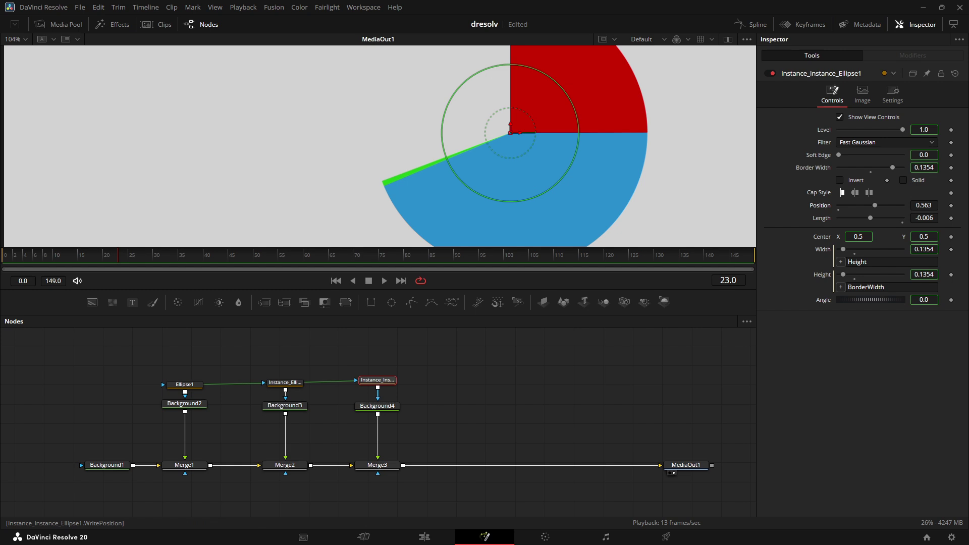
click(950, 205)
- Set the green slice's mask Length to -0.3138 so it closes the remaining gap up to the red slice
drag(924, 218, 904, 217)
scroll(603, 162, up, 3)
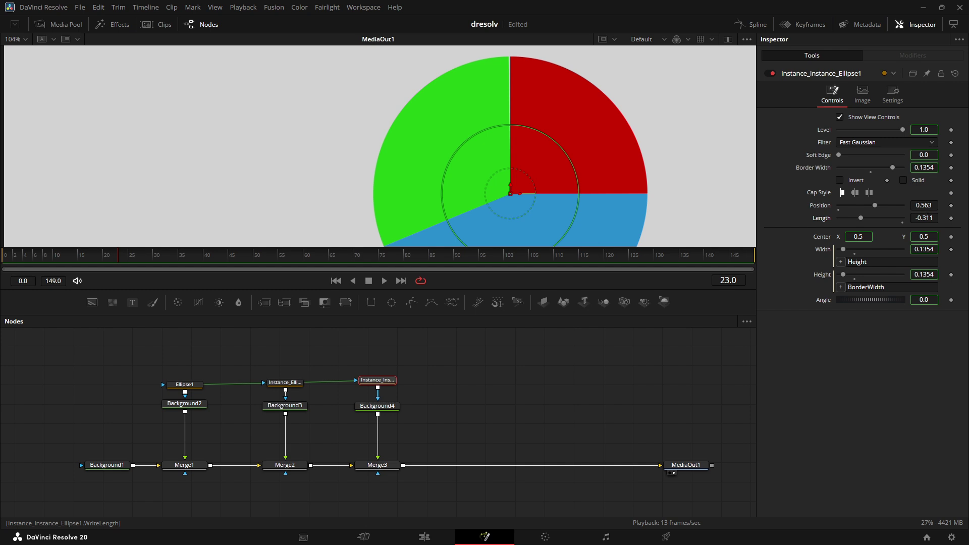
drag(904, 217, 903, 217)
drag(924, 218, 920, 218)
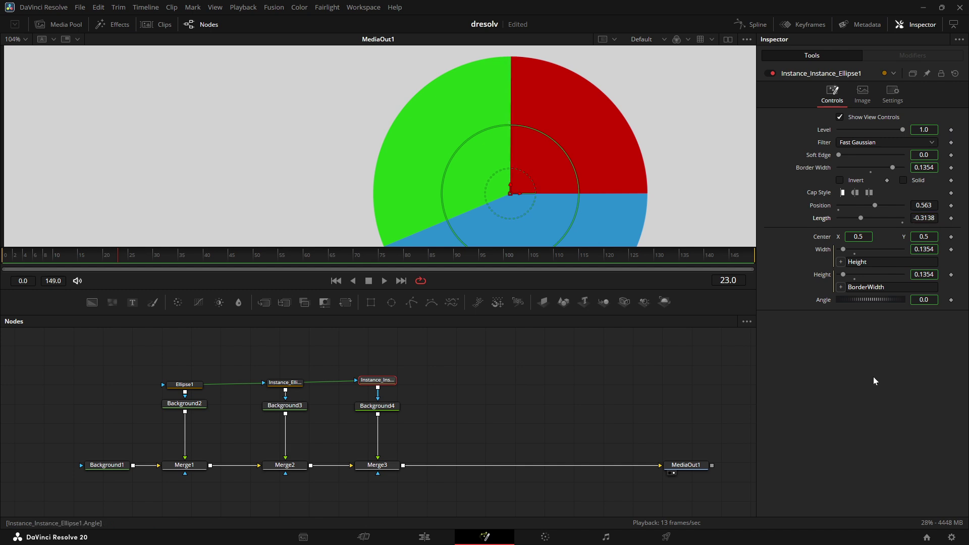
click(545, 391)
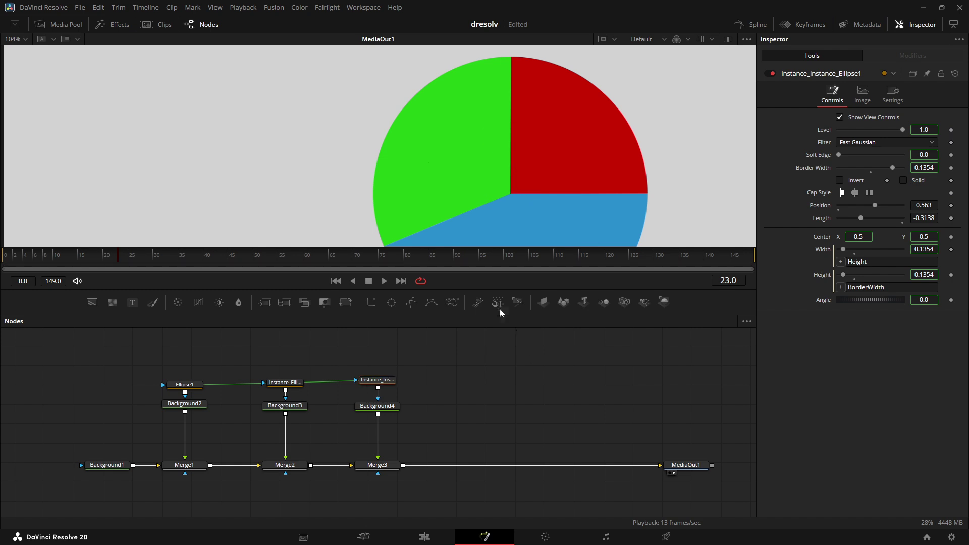
scroll(607, 129, down, 5)
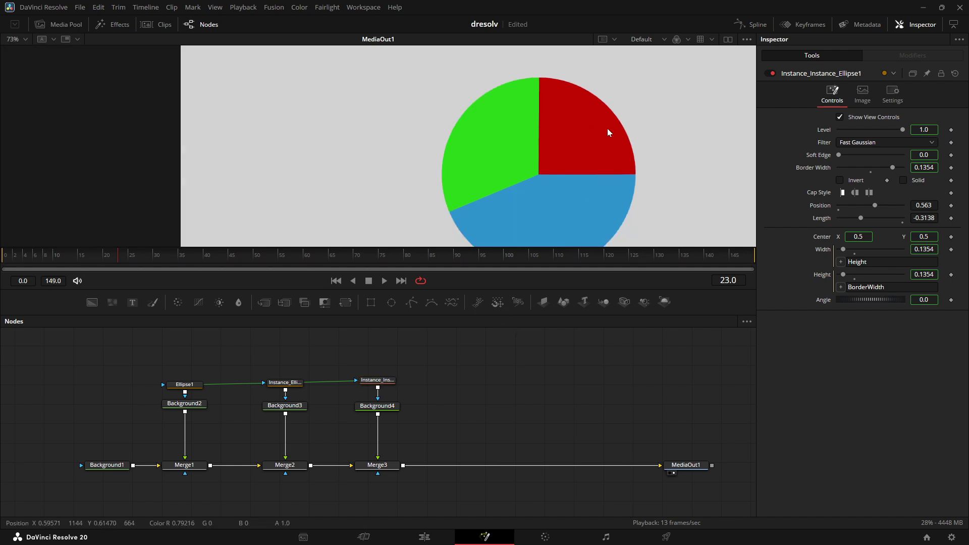
scroll(599, 146, up, 2)
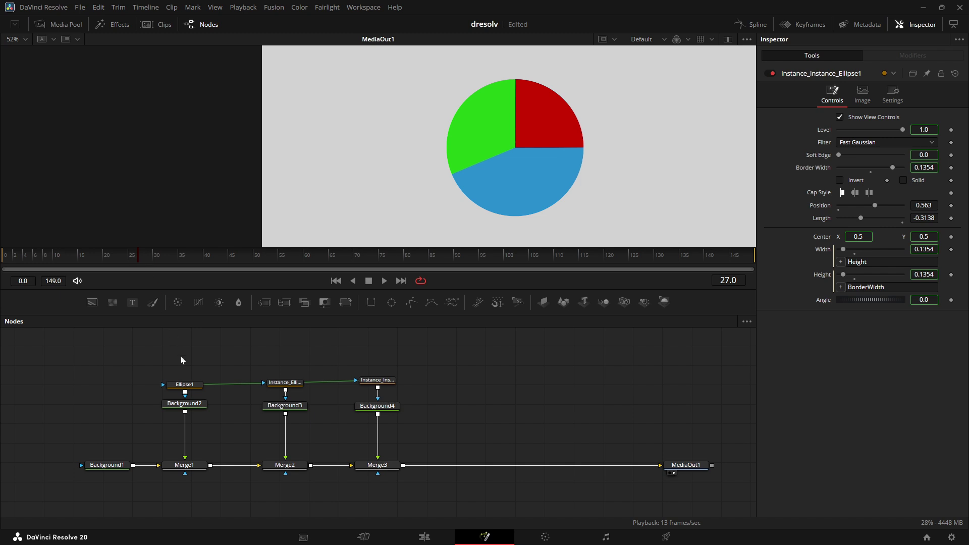
- Move to frame 0 and rename the three ellipse mask nodes red, blue and green to match their slices
click(2, 271)
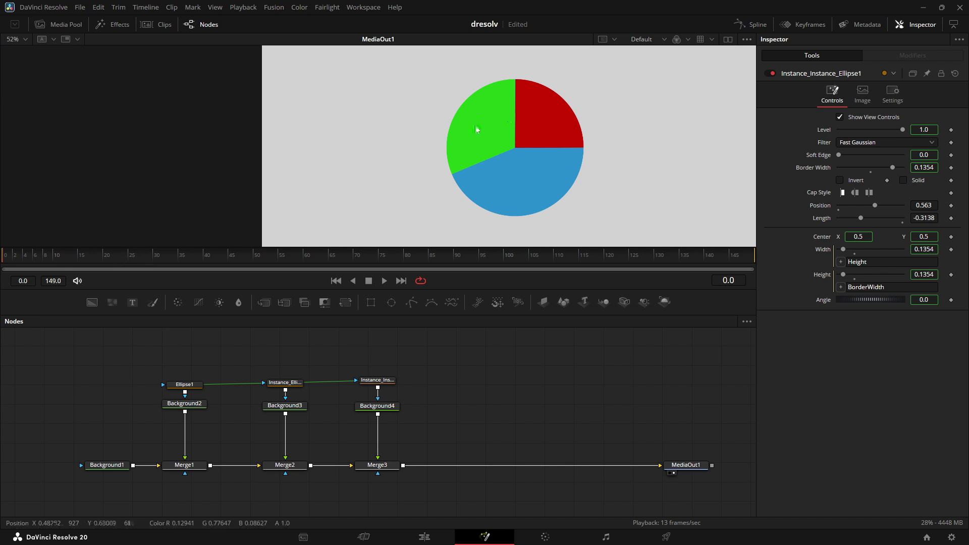
click(194, 386)
key(F2)
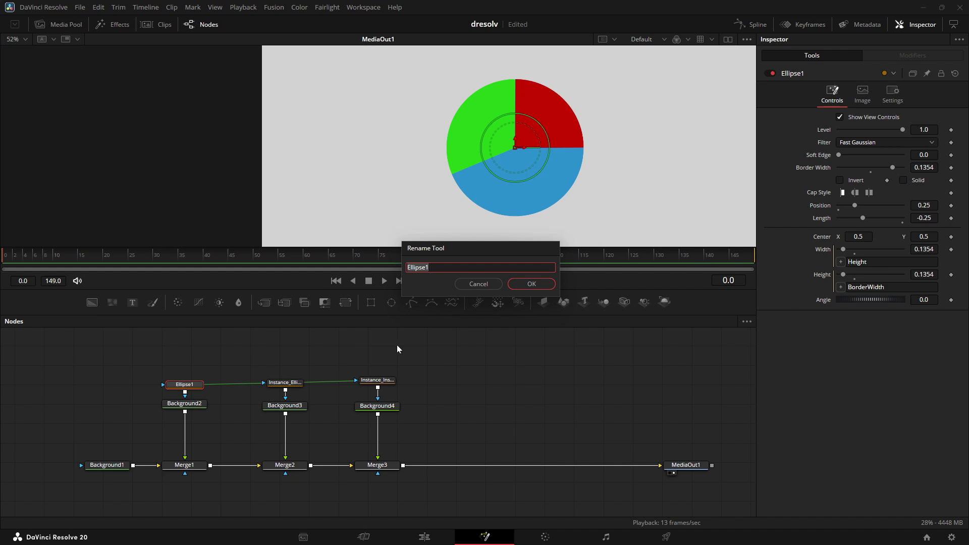
text(red)
click(532, 284)
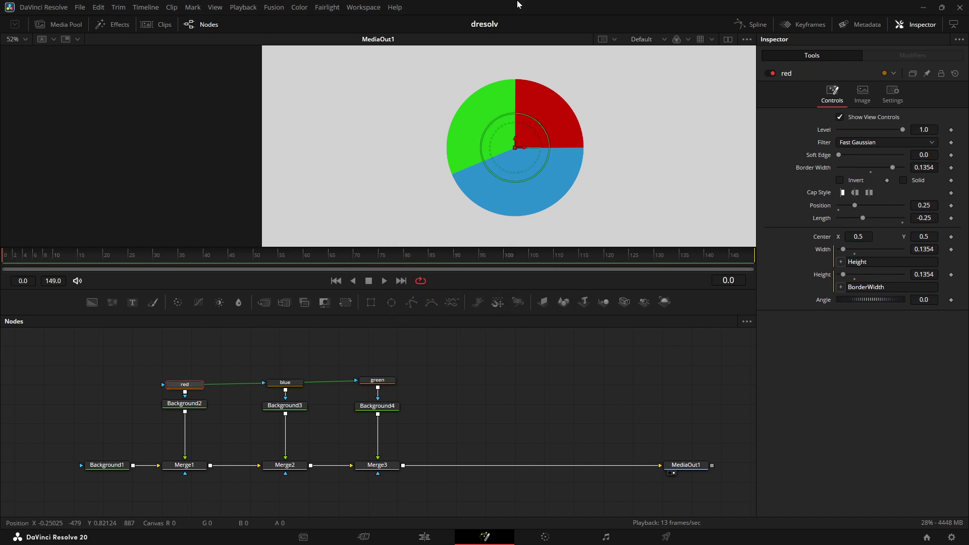
- Add keyframes to the red mask's Length at frames 0 and 30, keeping the value of -0.25
click(952, 219)
click(156, 259)
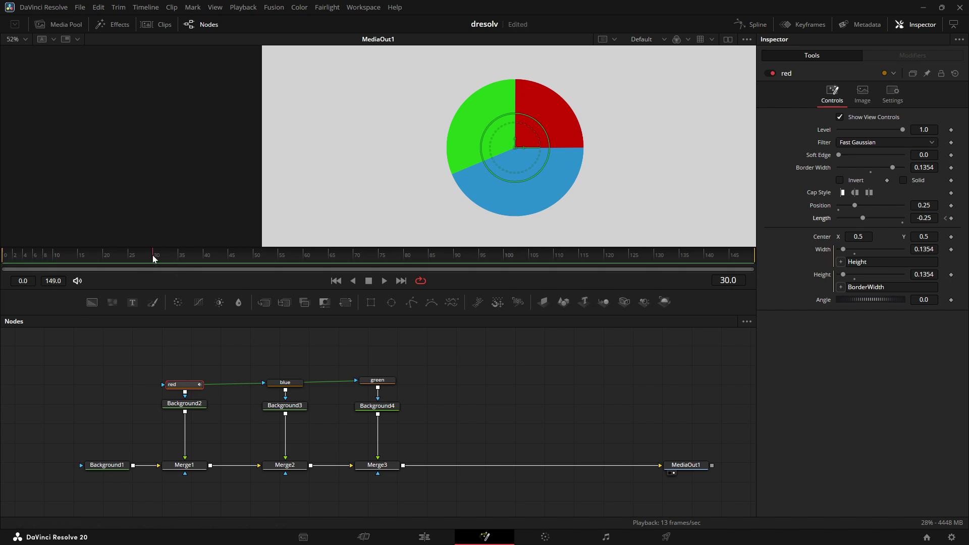
click(952, 218)
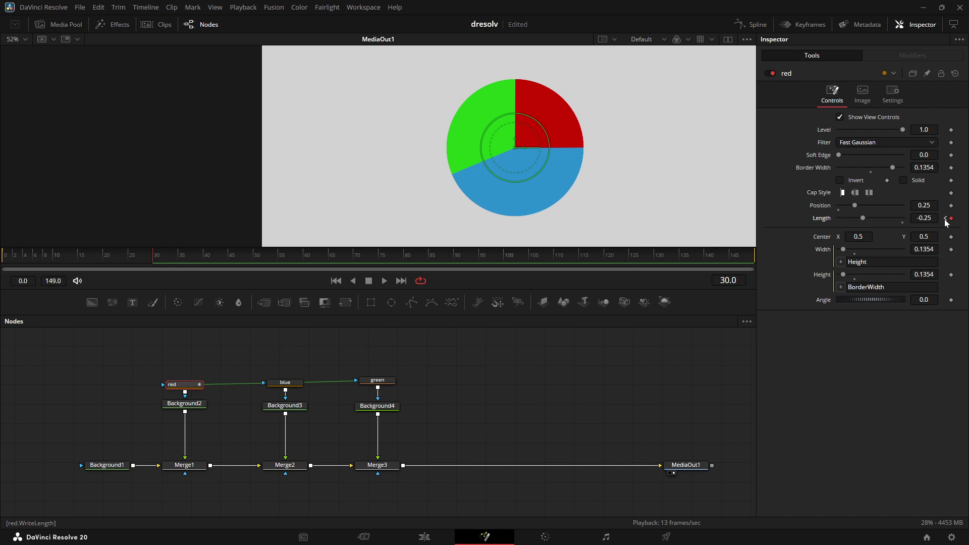
- Bring the red mask's Length to about 0 at frame 0 so the slice starts collapsed, and play the animation
key(Home)
drag(862, 219, 870, 219)
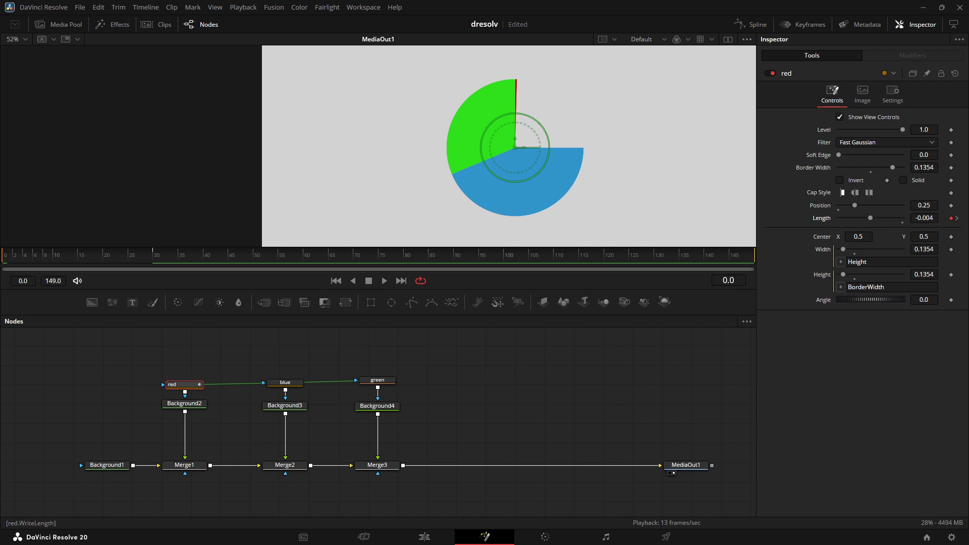
click(924, 218)
key(BackSpace)
key(Return)
key(space)
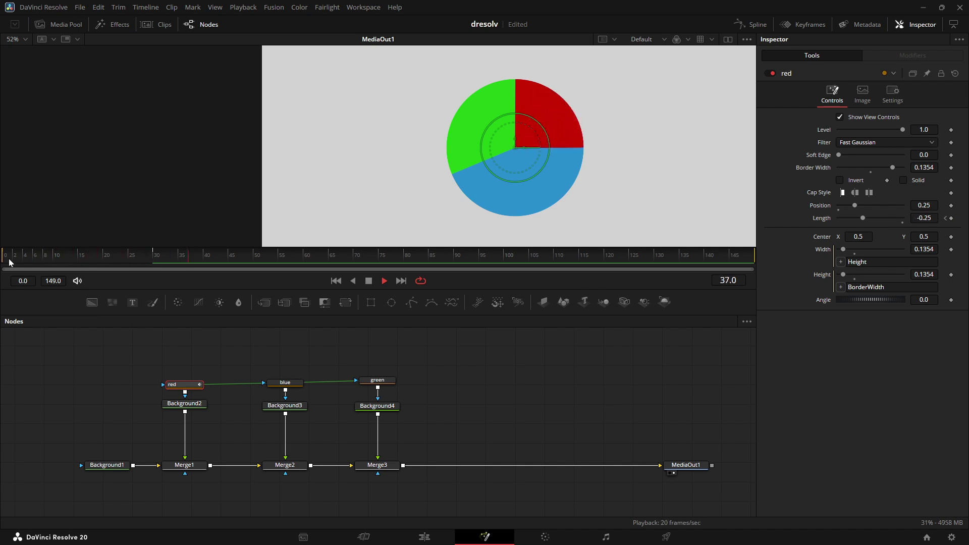
- Add keyframes to the blue mask's Length at frames 32 and 60, keeping the value of -0.437
click(153, 255)
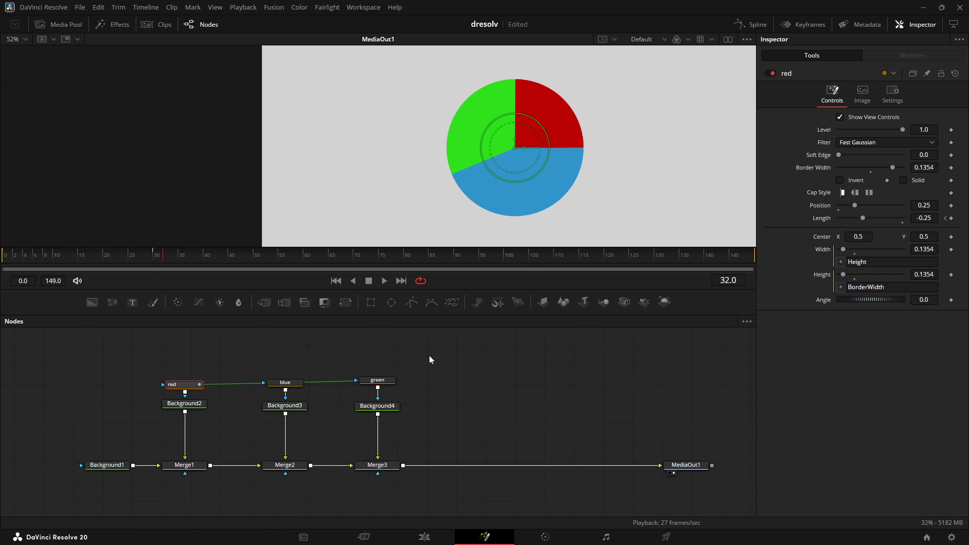
click(289, 384)
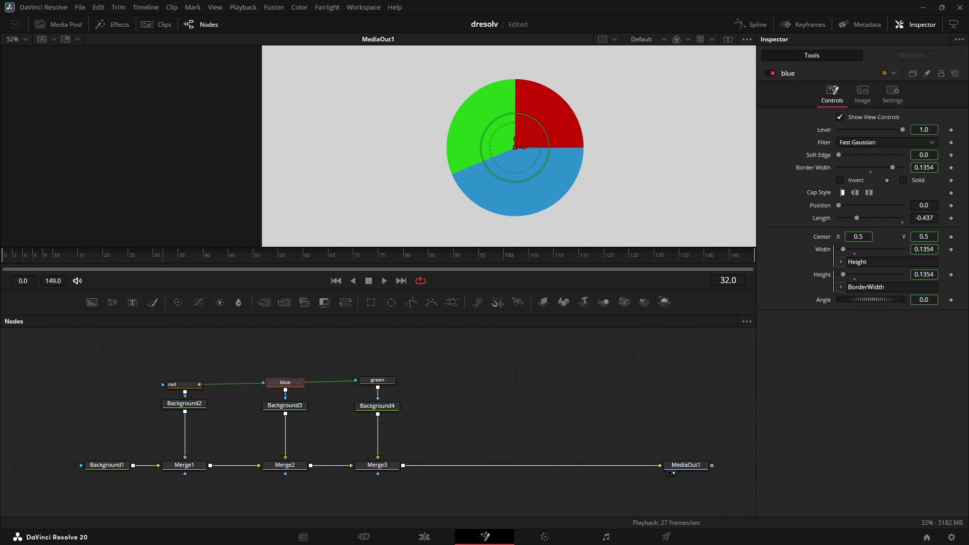
click(951, 218)
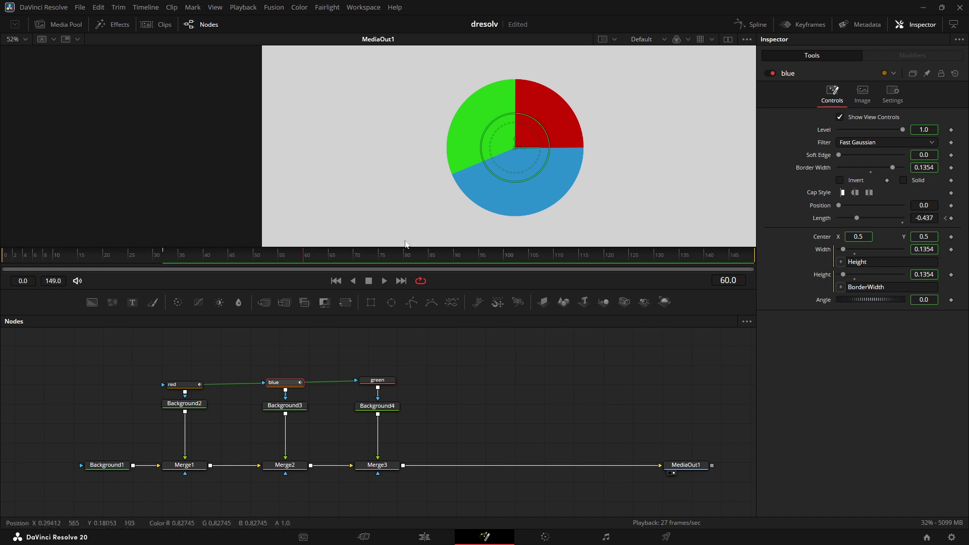
click(279, 263)
- Set the blue mask's Length to 0 at frame 32 and play back the red and blue slice animation
drag(279, 263, 187, 262)
drag(857, 217, 871, 218)
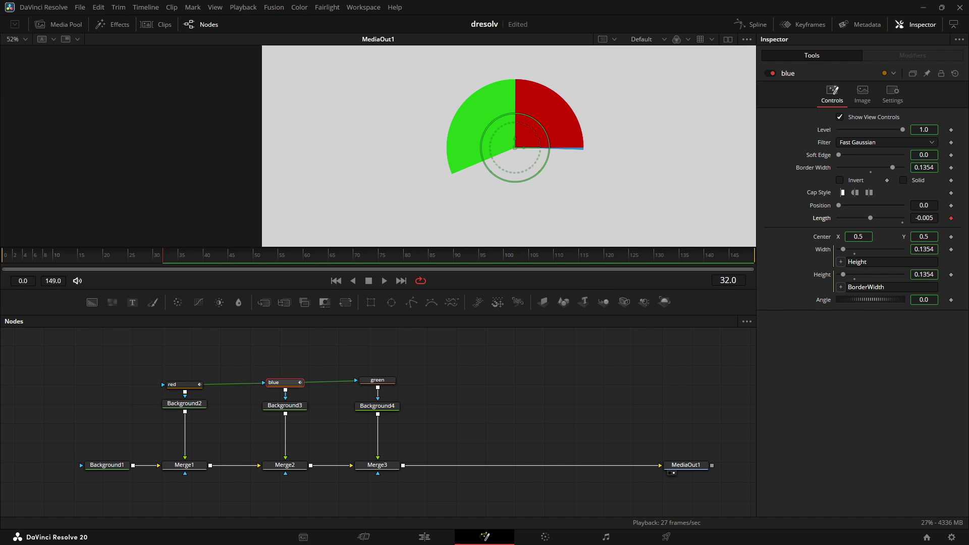
drag(163, 255, 63, 256)
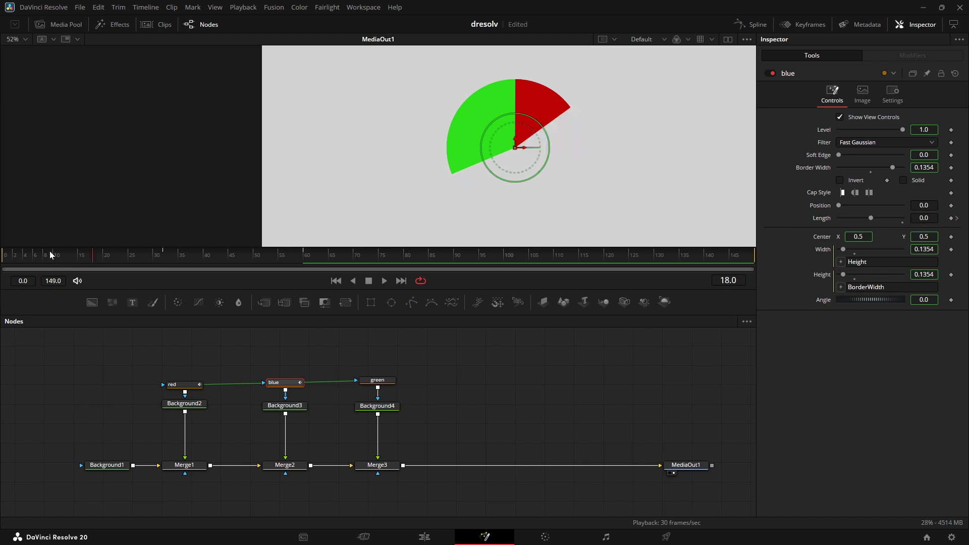
key(space)
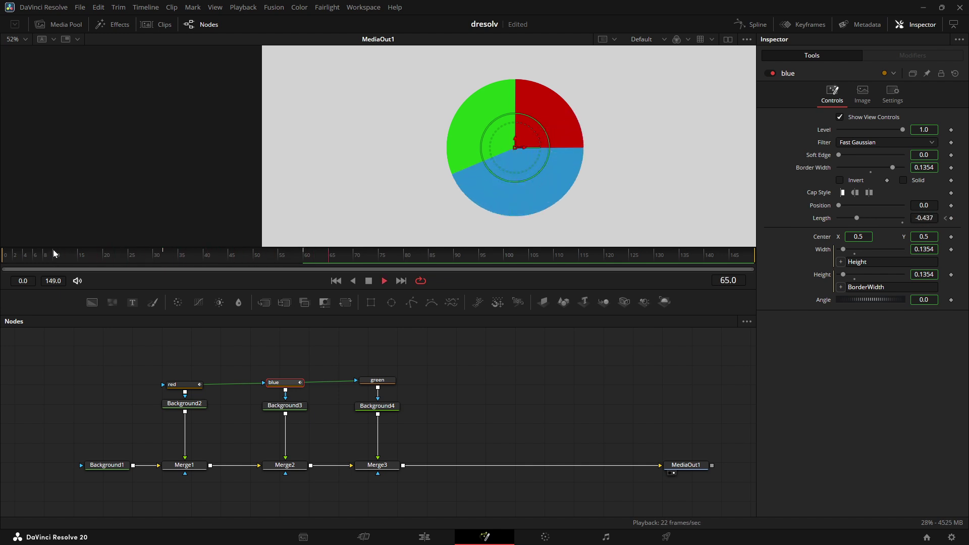
key(space)
- Add keyframes to the green mask's Length at frames 62 and 90, keeping the value of -0.3138
click(383, 383)
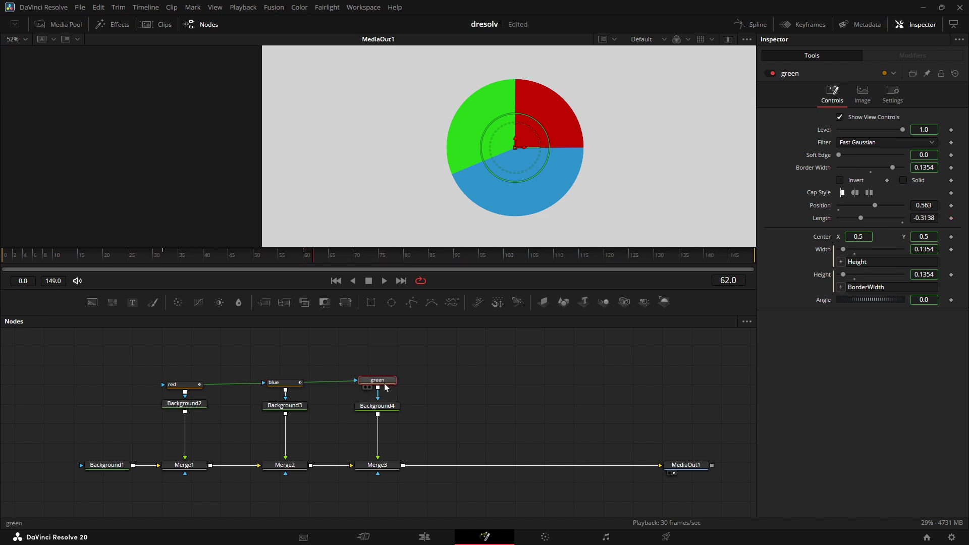
click(952, 218)
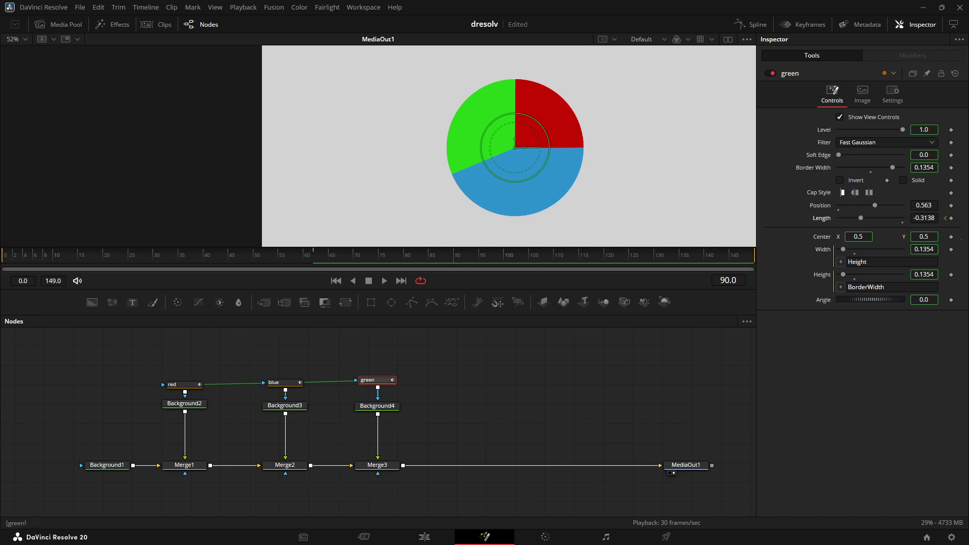
click(952, 219)
- Set the green mask's Length to about 0.0002 at frame 62 to collapse the slice, and save the project
click(946, 219)
drag(515, 137, 616, 80)
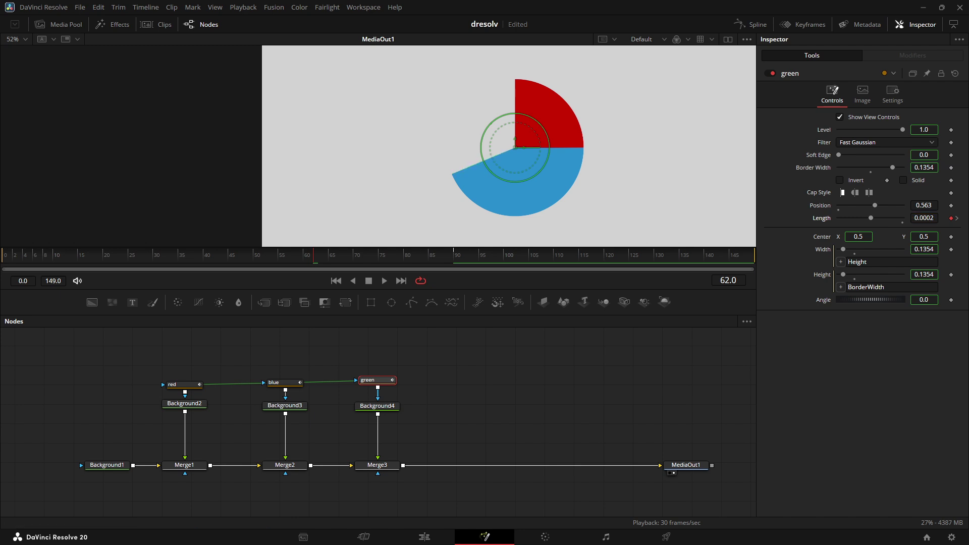
scroll(513, 178, up, 2)
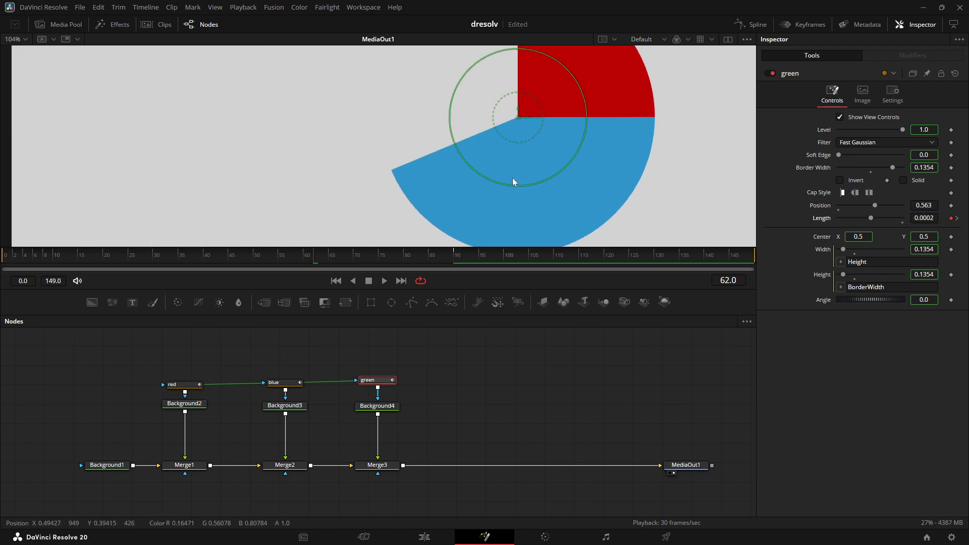
key(ctrl+s)
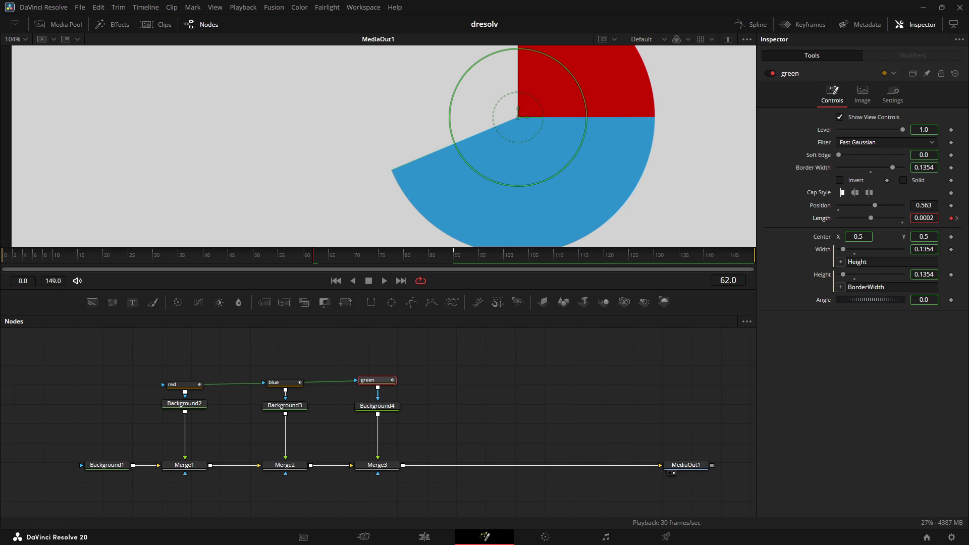
- Set the green mask's Length to 0 at frame 62 and play back the three-slice animation
key(BackSpace)
key(Return)
drag(219, 253, 306, 262)
key(minus)
key(space)
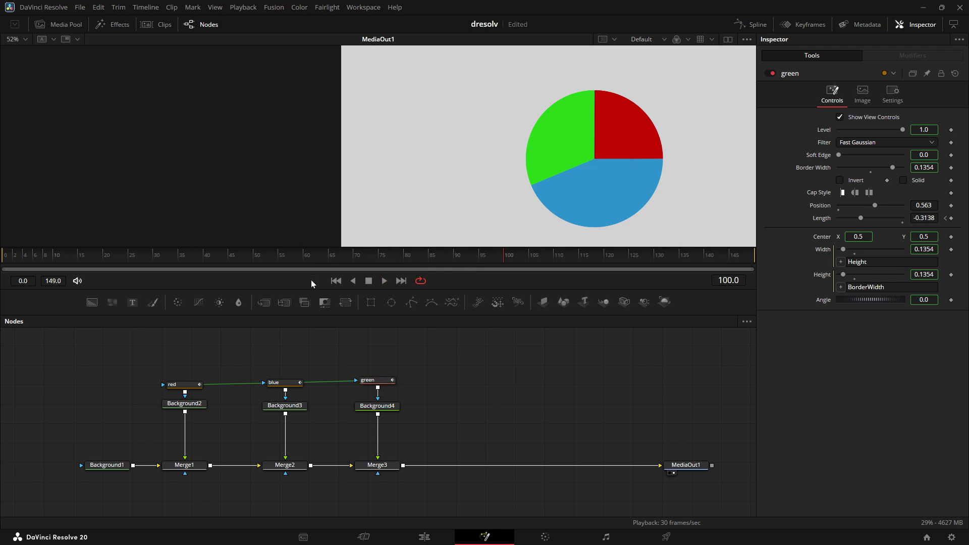
click(1, 260)
click(473, 255)
- Open the Spline editor for the red mask and display only its Length curve
drag(520, 378, 573, 399)
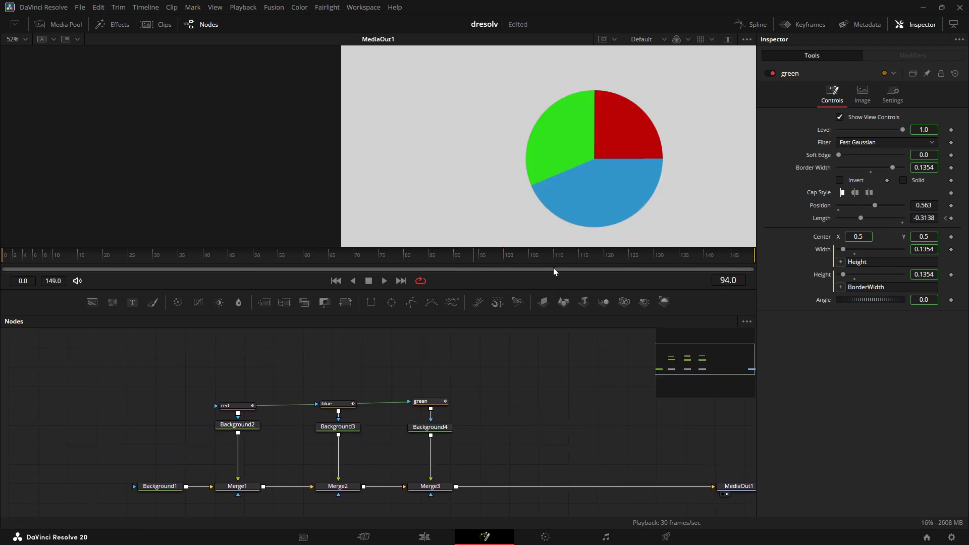
drag(553, 317, 552, 277)
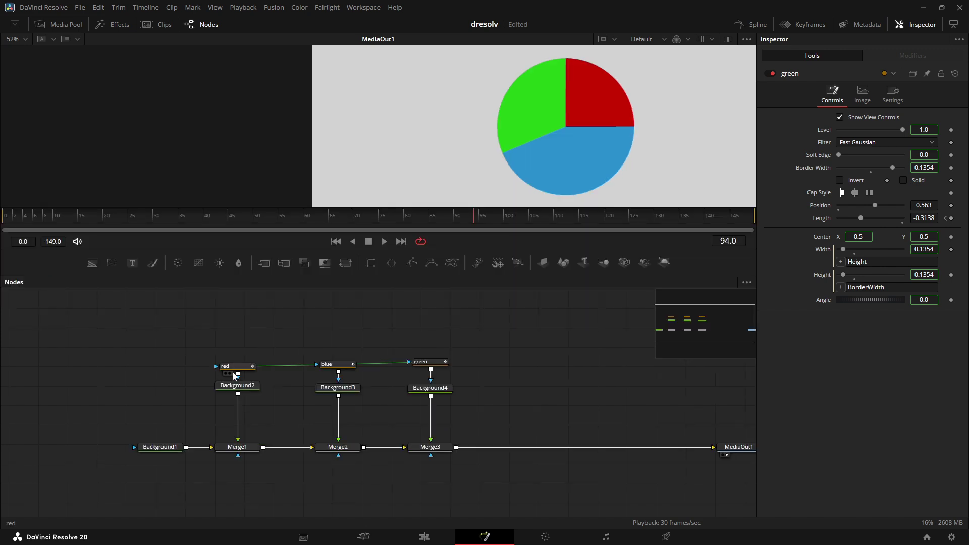
click(241, 368)
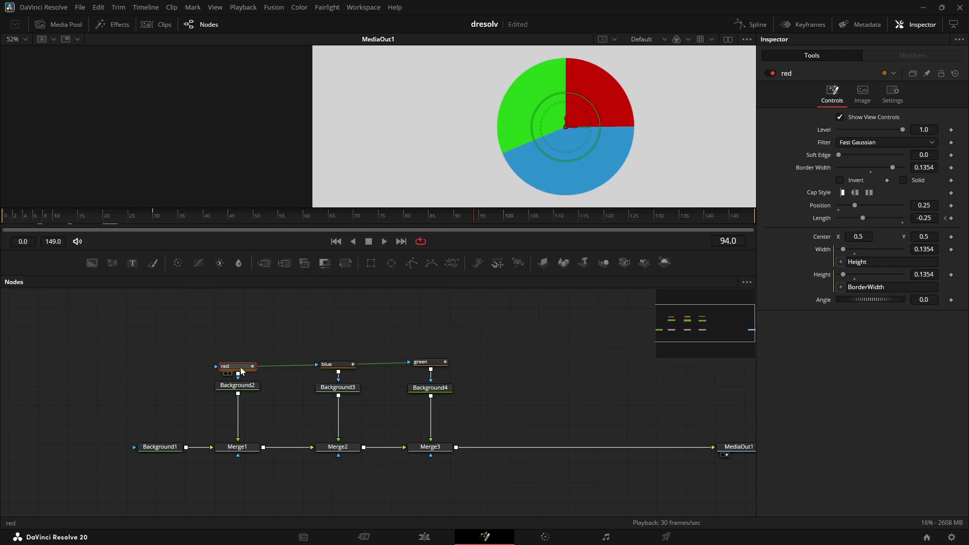
click(754, 26)
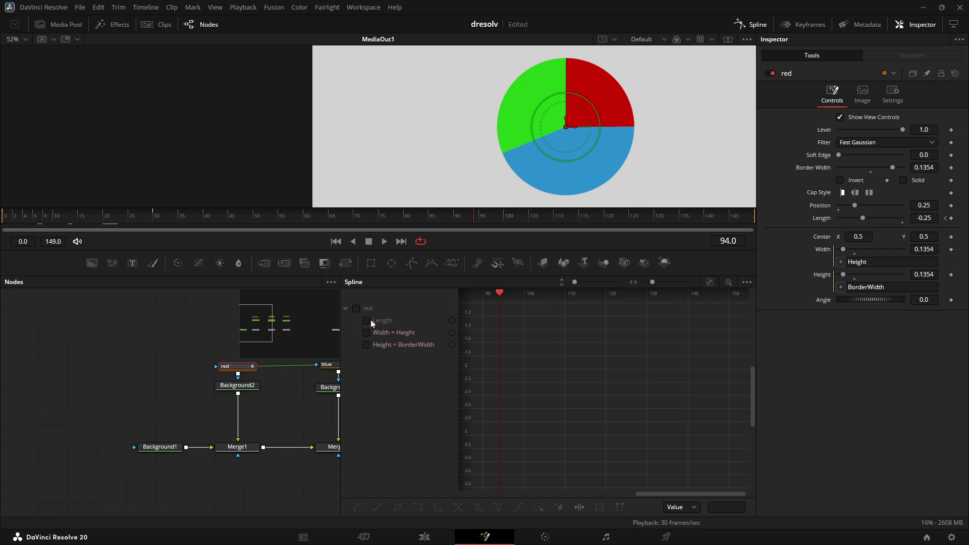
click(356, 308)
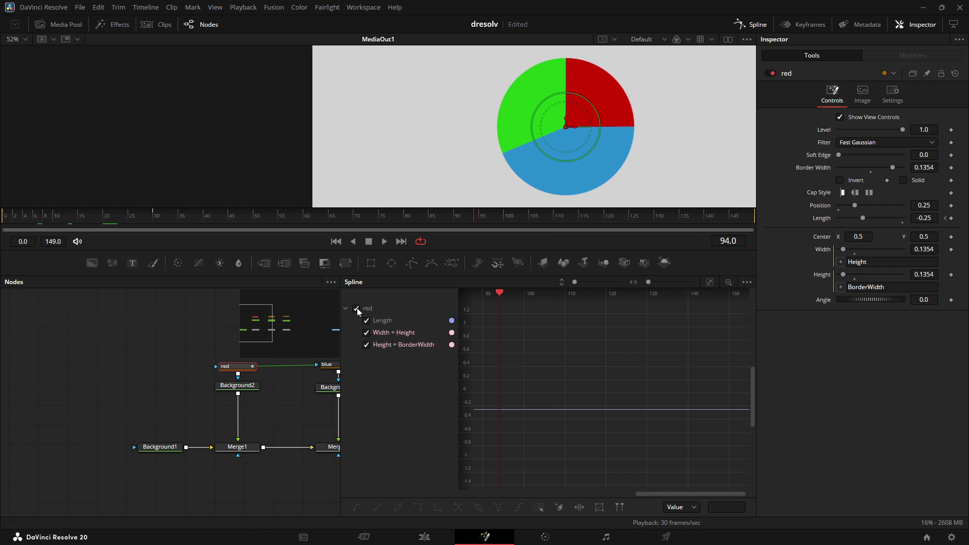
click(367, 346)
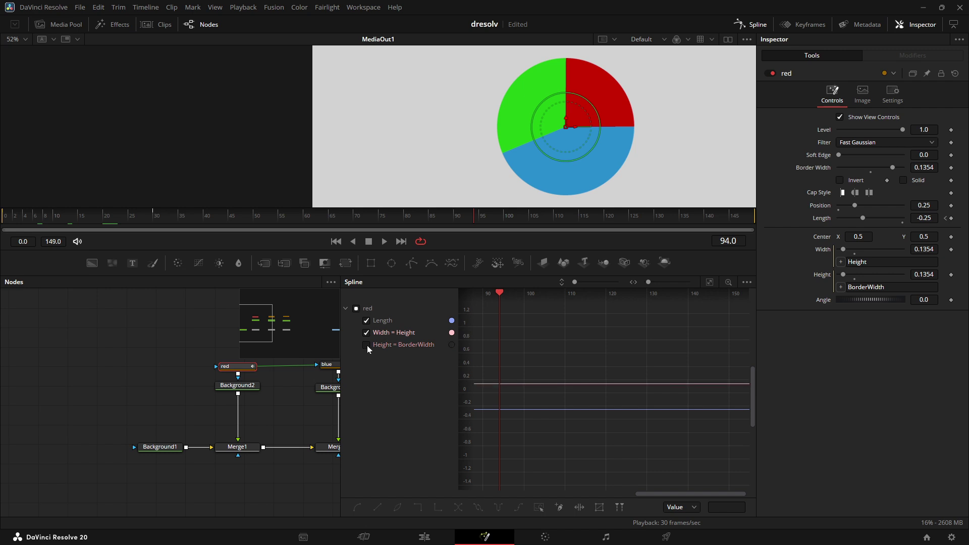
click(367, 332)
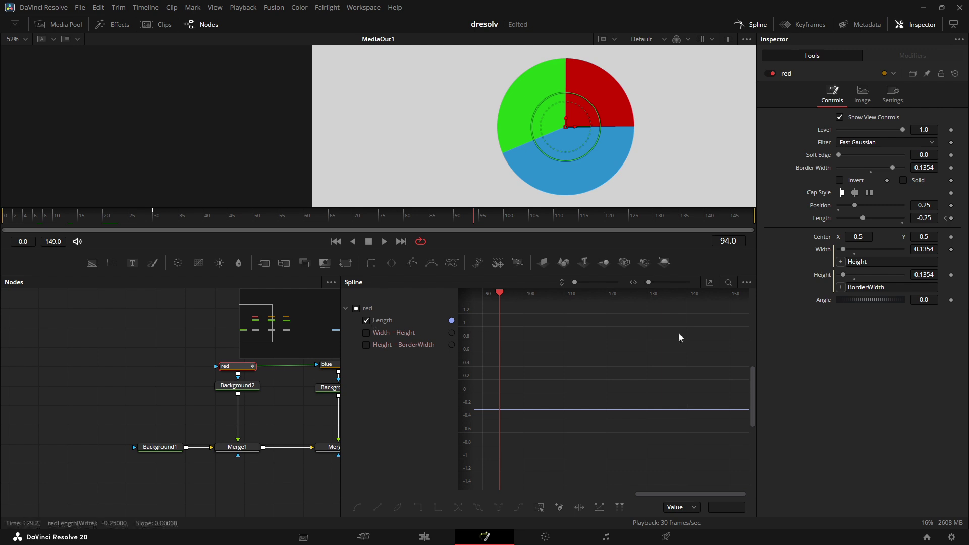
click(710, 282)
scroll(677, 332, down, 2)
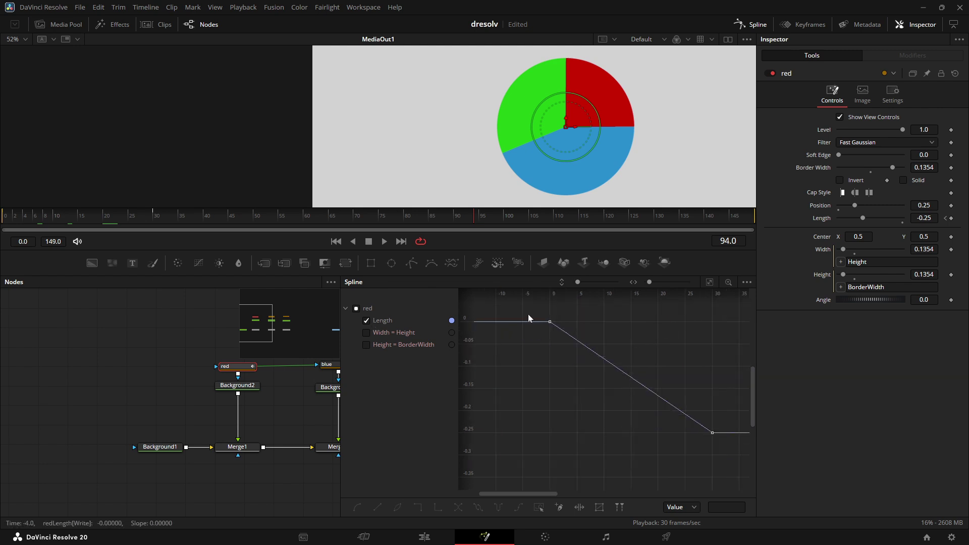
- Smooth both keyframes of the red mask's Length curve, set Ease In to 70, and play back the result
drag(528, 308, 724, 459)
key(shift+s)
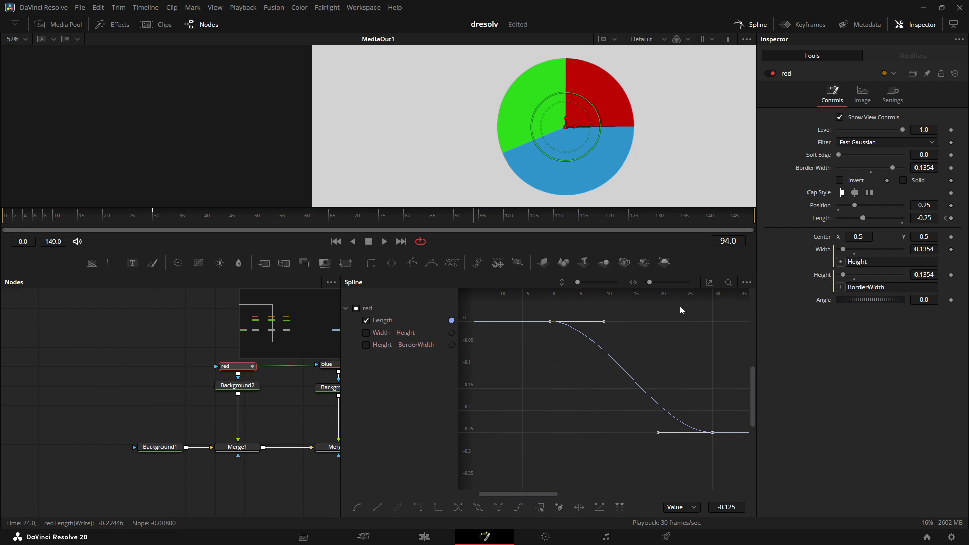
key(t)
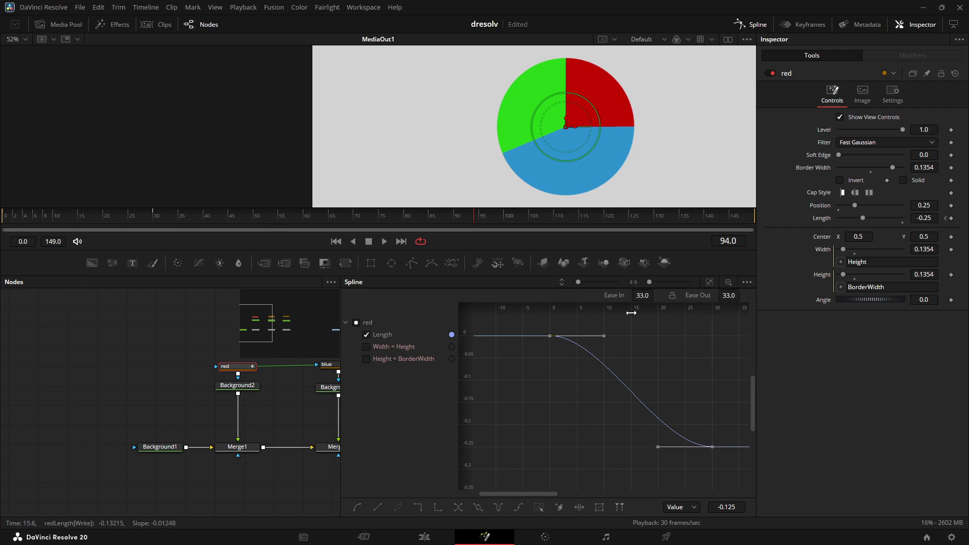
drag(640, 297, 591, 463)
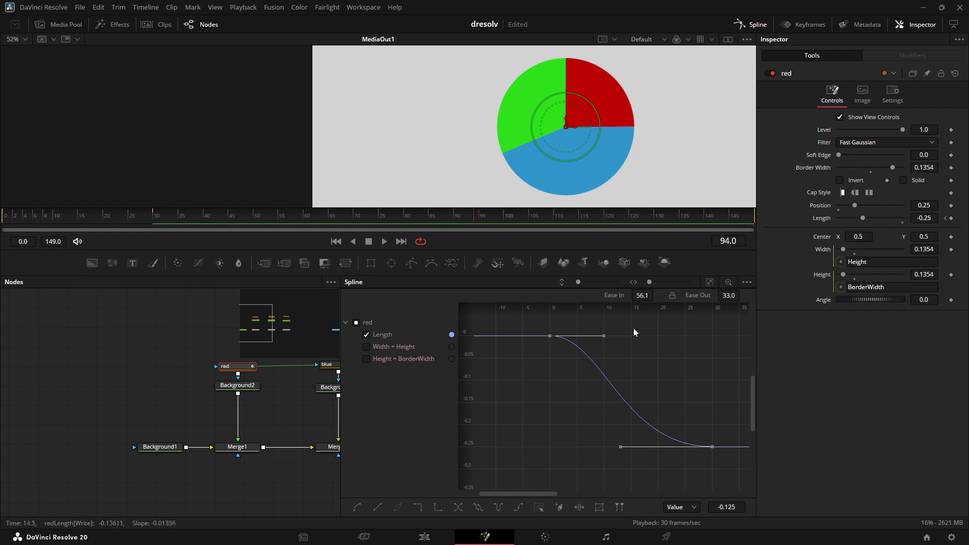
drag(640, 298, 659, 298)
click(642, 295)
text(70)
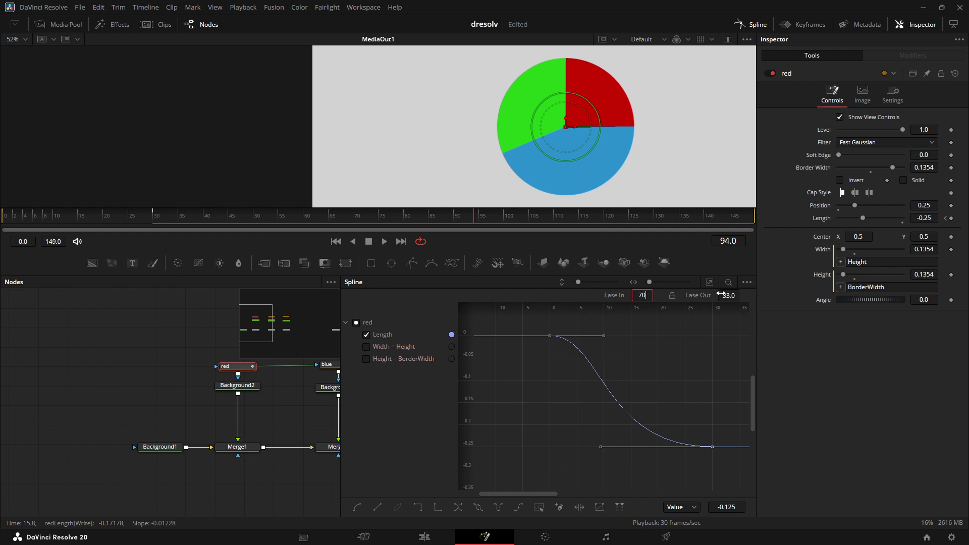
click(672, 345)
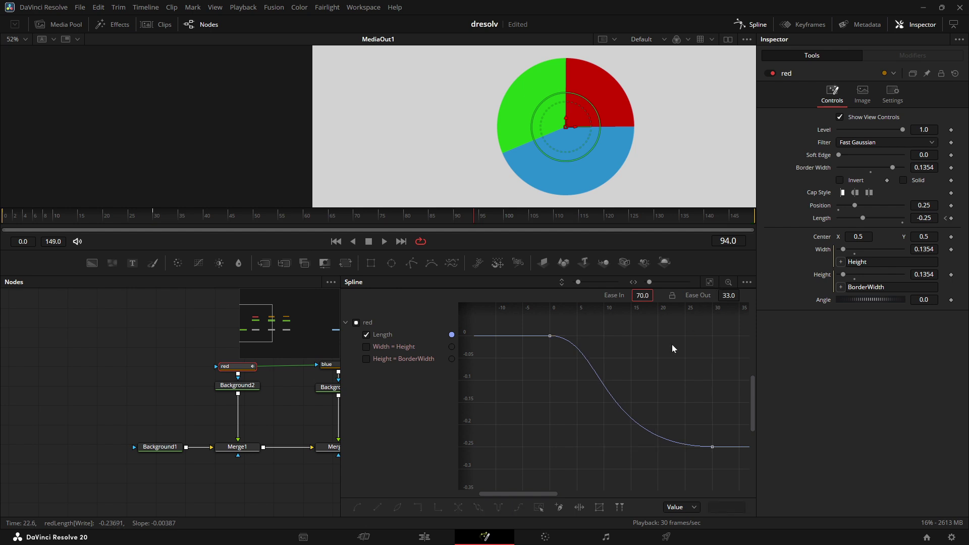
key(space)
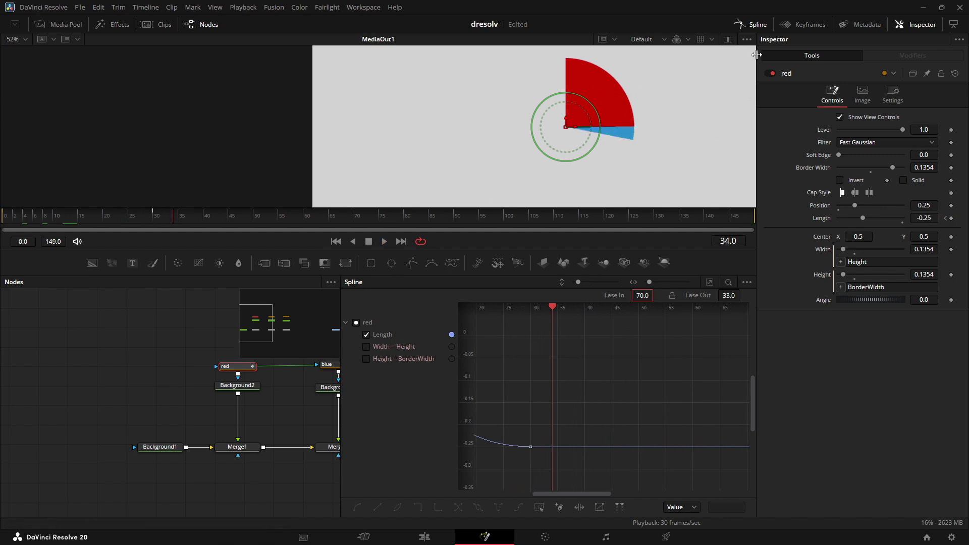
- Display only the blue mask's Length curve in the Spline editor, hiding the Width and Height expression curves
drag(277, 406, 128, 405)
click(186, 368)
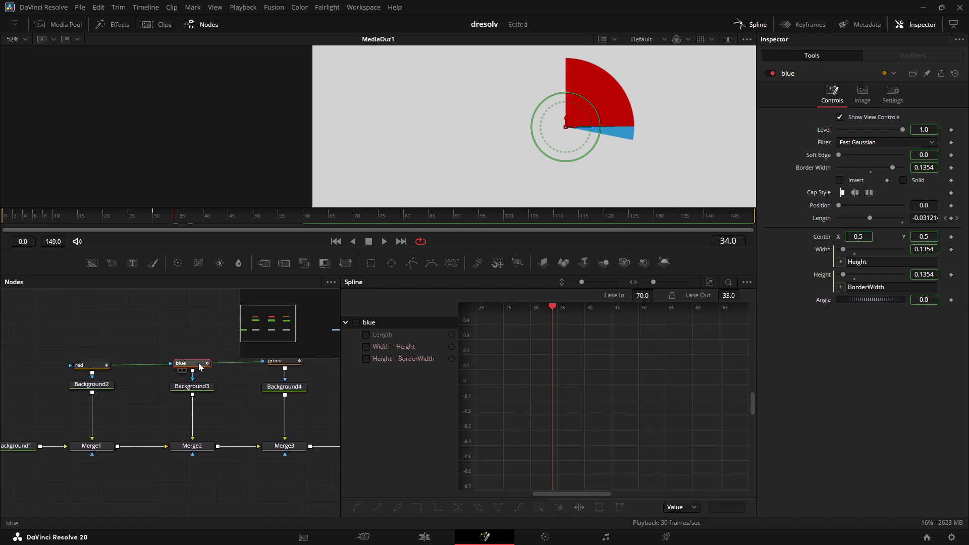
click(358, 323)
click(367, 347)
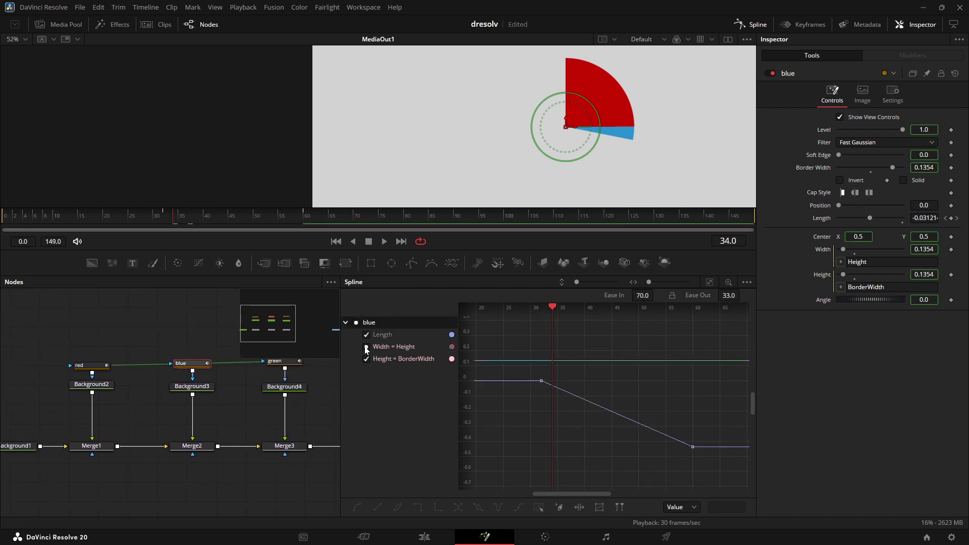
click(367, 359)
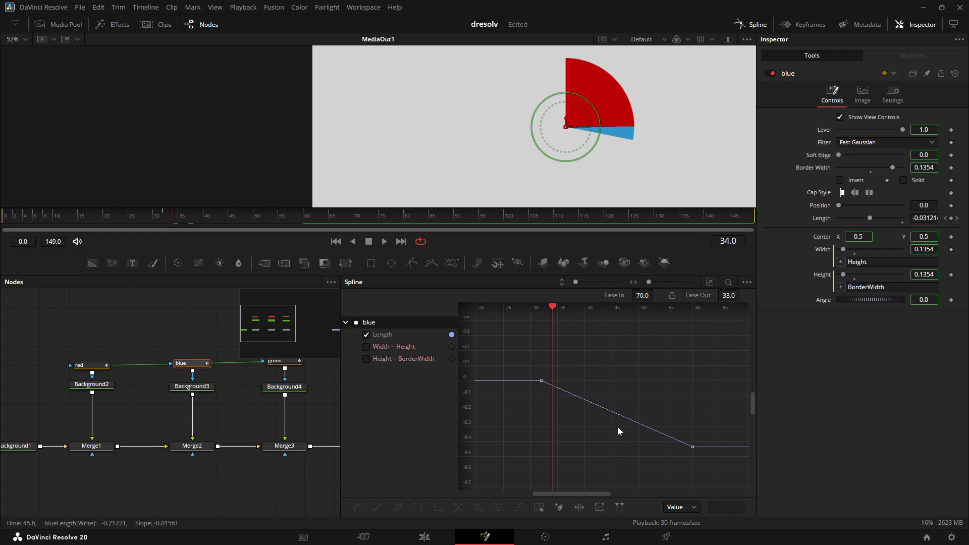
- Smooth both keyframes of the blue mask's Length curve and set Ease In to 70
key(ctrl+a)
key(s)
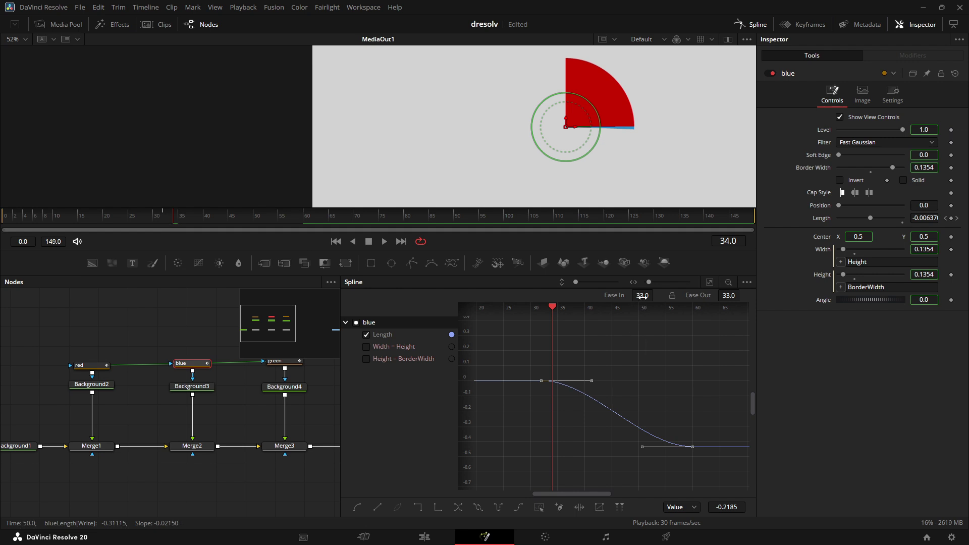
drag(642, 297, 804, 305)
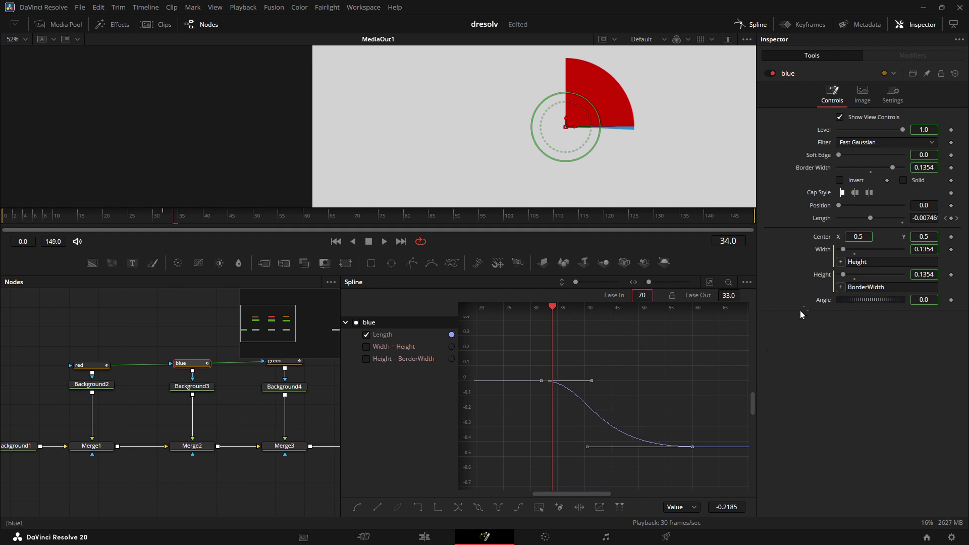
click(672, 349)
- Display only the green mask's Length curve in the Spline editor, hiding the Width and Height expression curves
drag(320, 417, 234, 429)
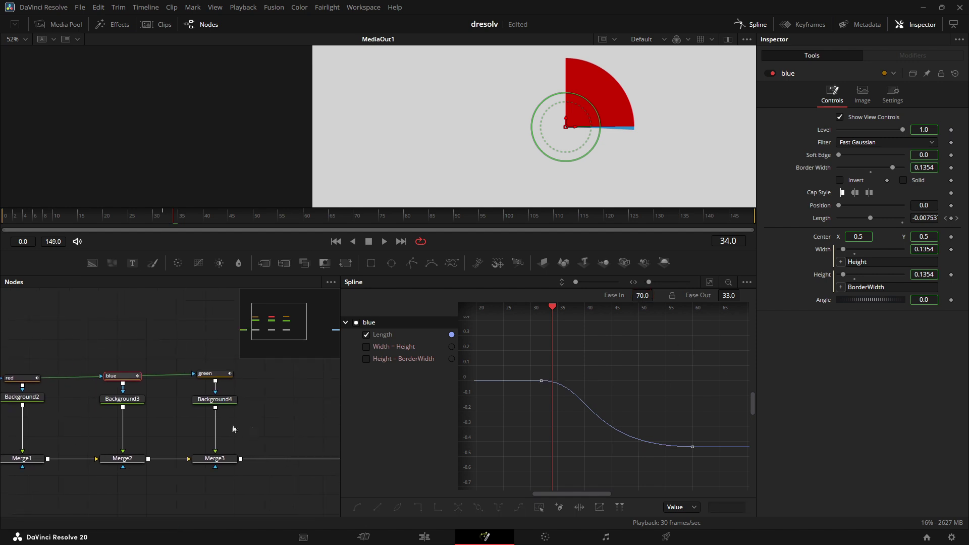
click(222, 377)
click(356, 322)
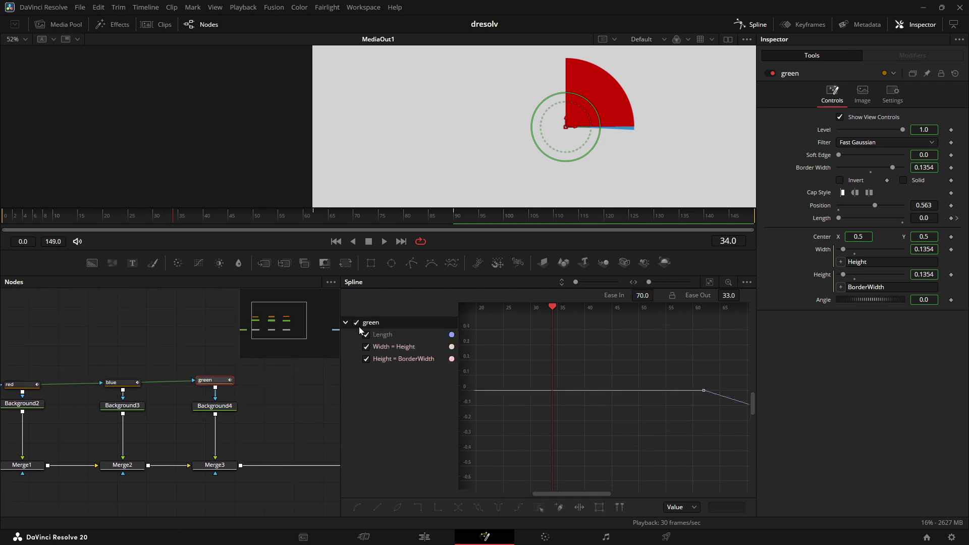
click(366, 360)
click(367, 347)
click(366, 359)
click(709, 282)
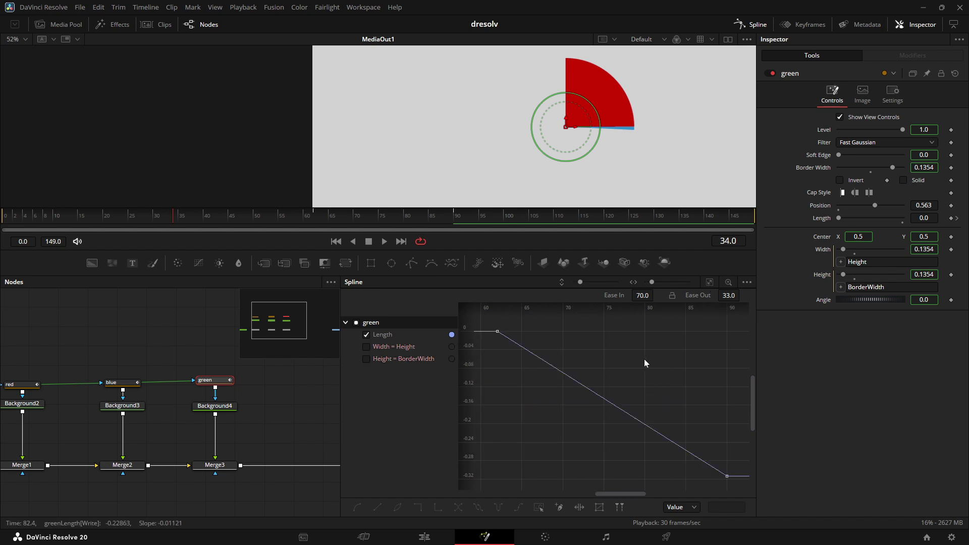
scroll(630, 356, down, 2)
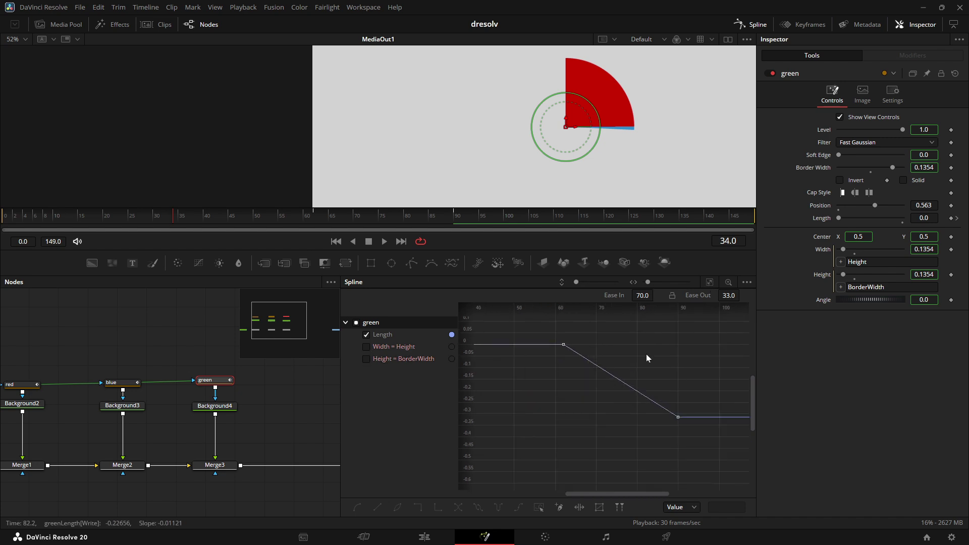
- Smooth both keyframes of the green mask's Length curve and set Ease In to 70
key(ctrl+a)
key(s)
click(642, 295)
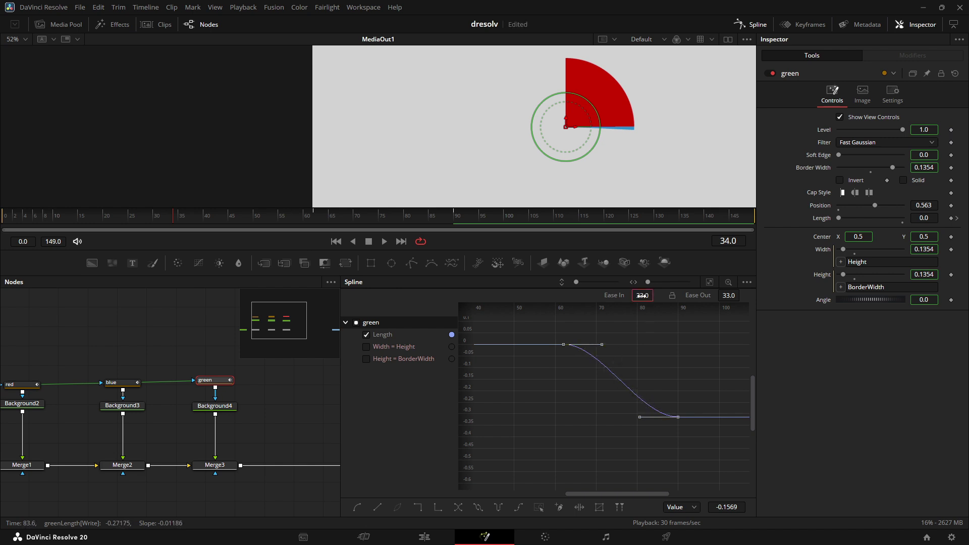
text(70)
- Close the Spline editor and play back the eased growth of all three slices from frame 0
click(757, 25)
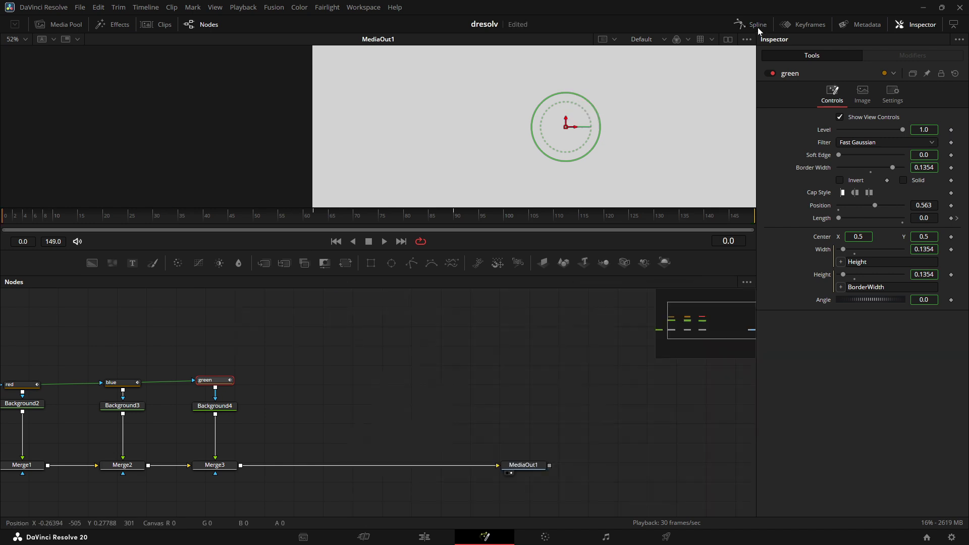
key(space)
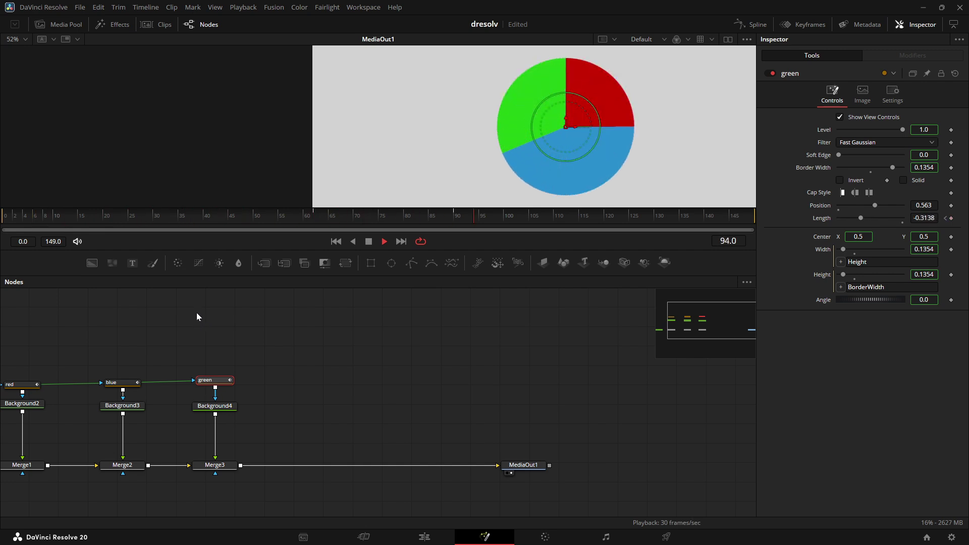
key(space)
- Select the three mask nodes with their backgrounds and move them higher above the merge nodes
scroll(654, 123, down, 2)
drag(414, 386, 547, 364)
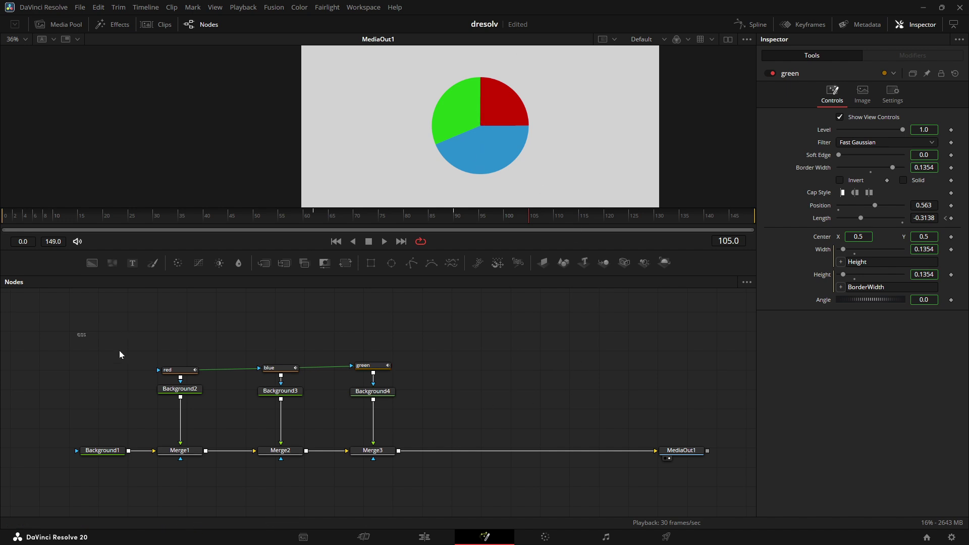
drag(78, 333, 524, 409)
drag(387, 395, 387, 367)
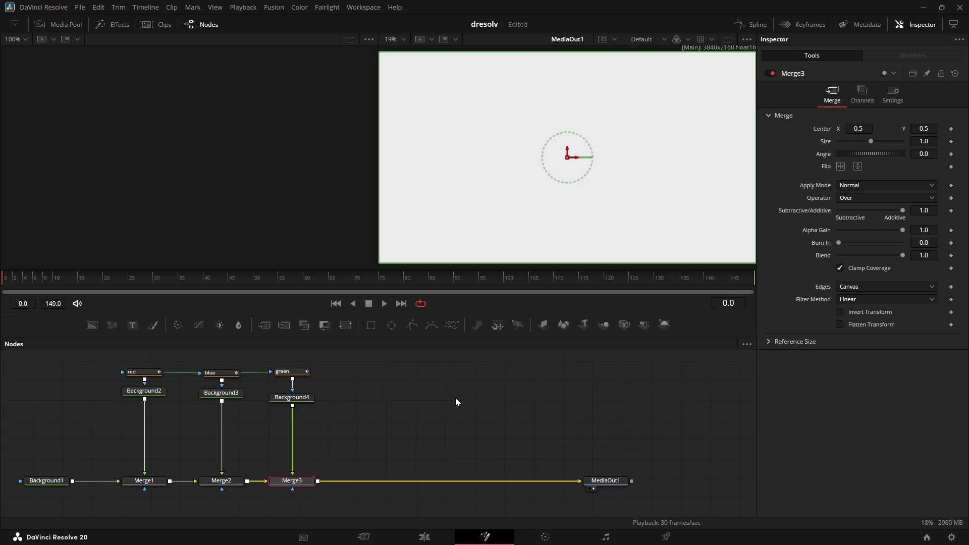
- Add a Text node and merge it over the pie chart between Merge3 and MediaOut1
click(456, 399)
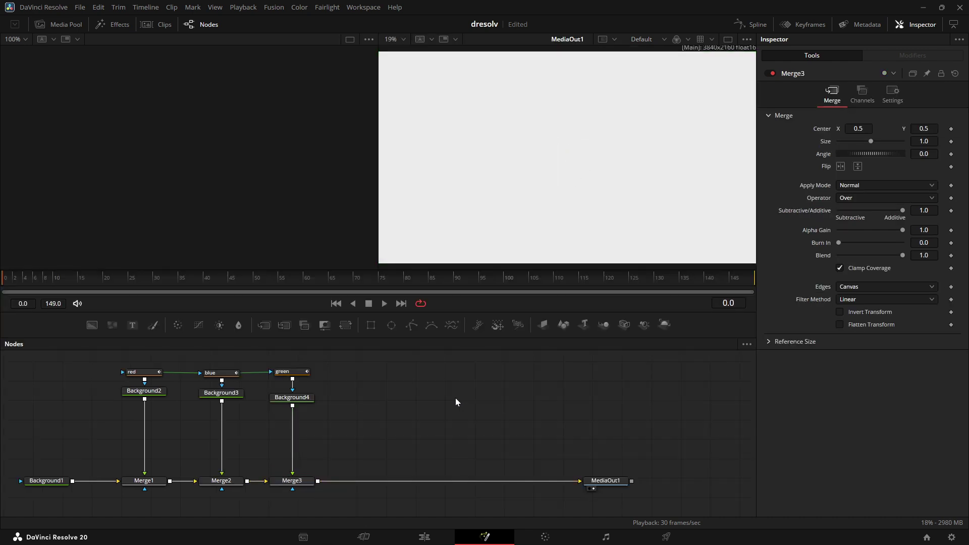
click(132, 324)
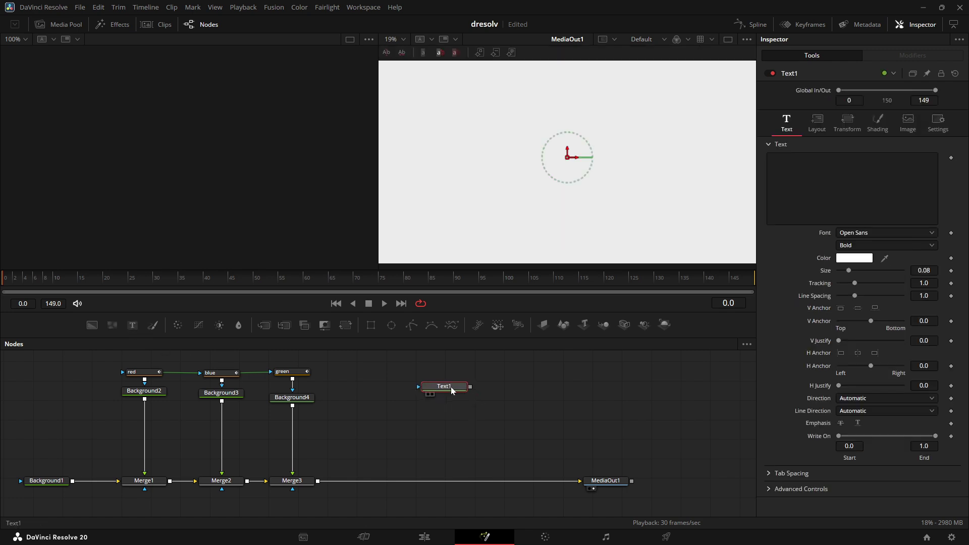
drag(469, 386, 317, 483)
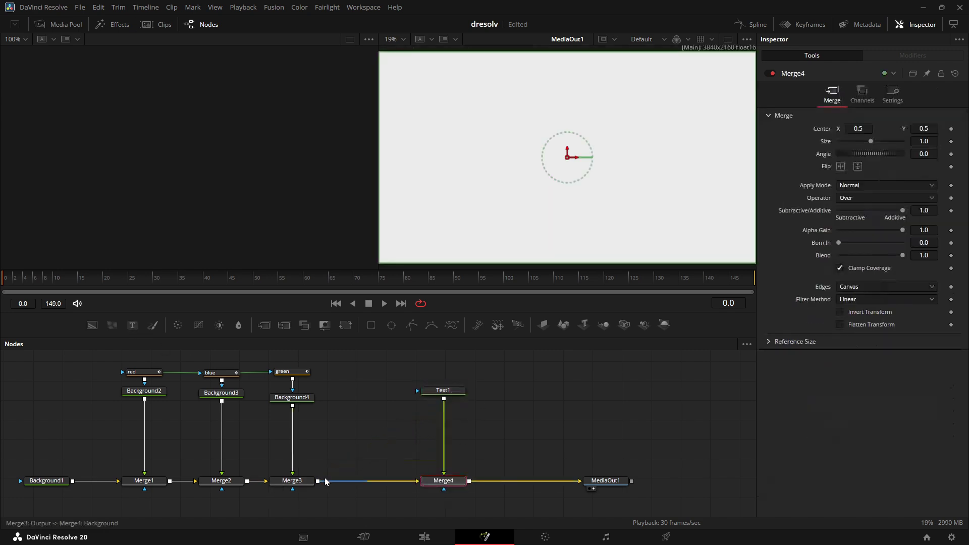
- Start a new custom Number control named count for the Text1 node and assign it to the Text page
click(459, 392)
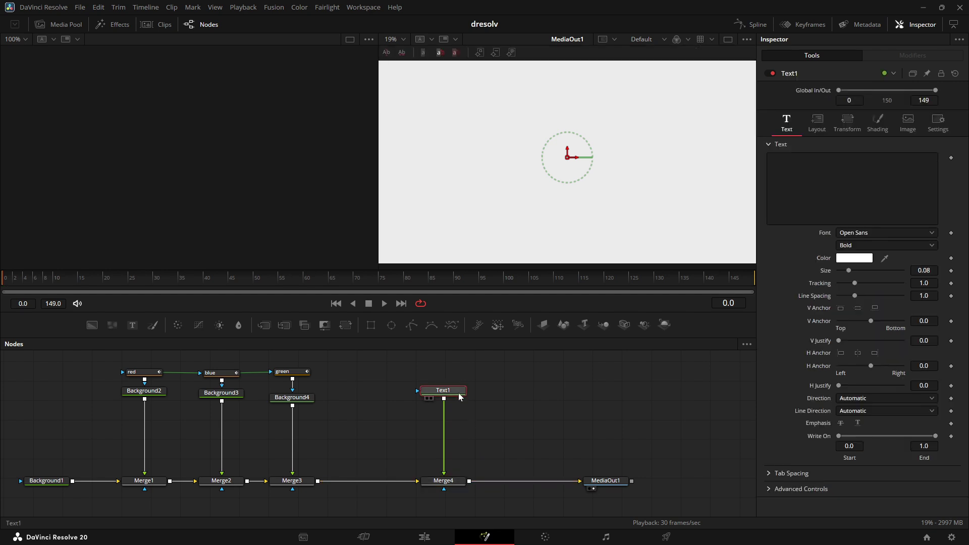
right_click(813, 71)
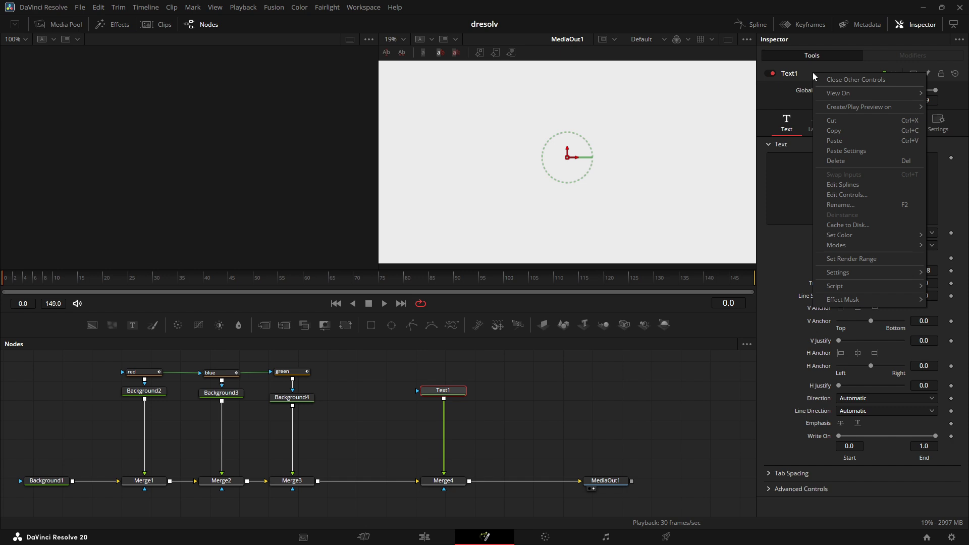
click(846, 196)
drag(683, 186, 642, 170)
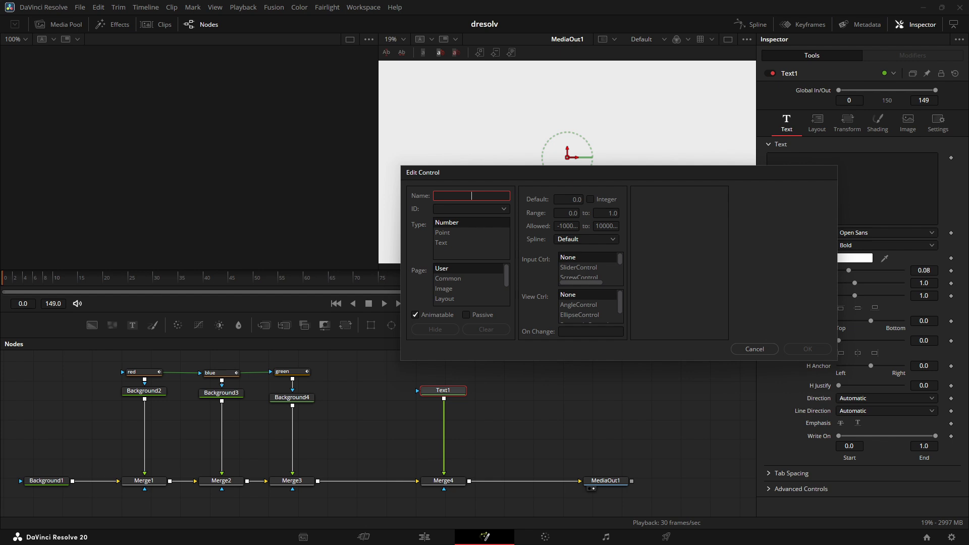
text(count)
key(Tab)
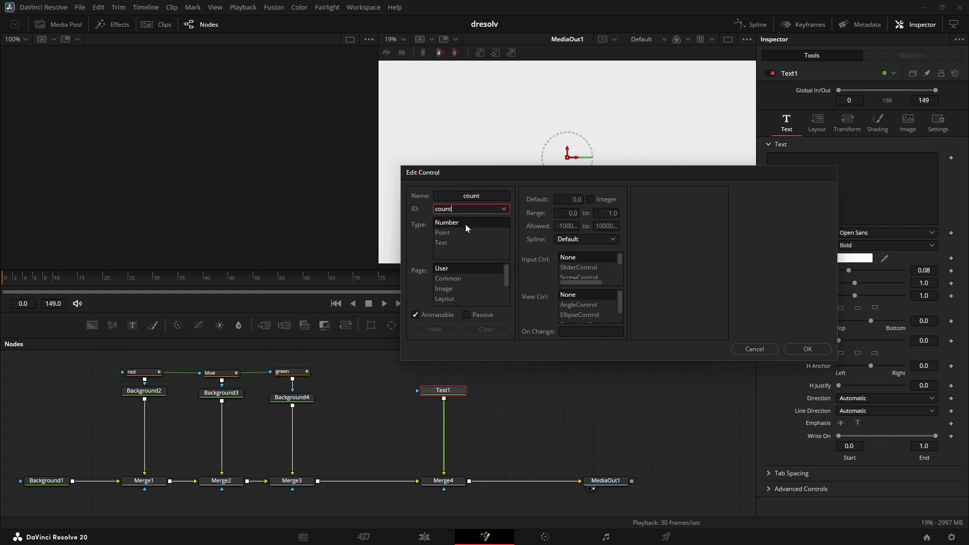
scroll(504, 294, down, 1)
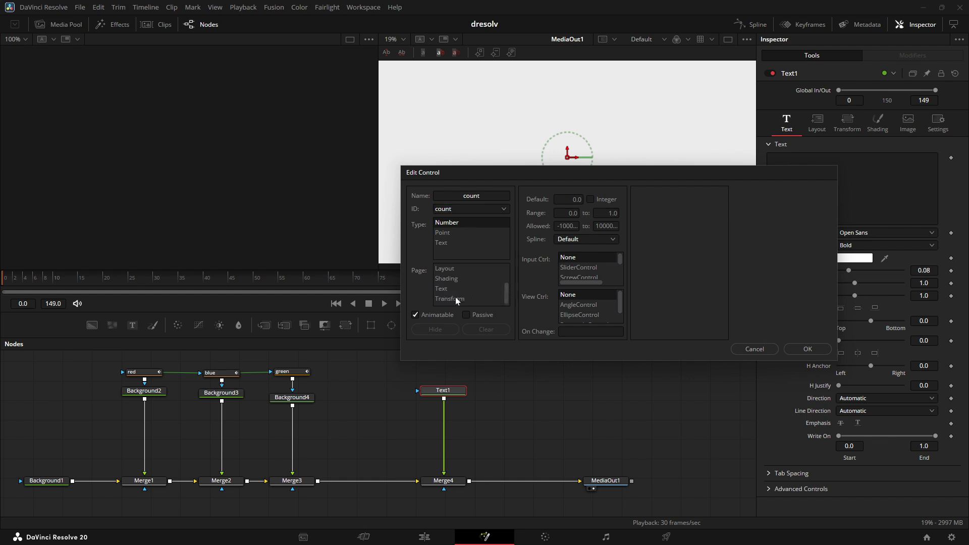
click(440, 289)
- Make the count control an integer SliderControl with both range and allowed values from 0 to 100, and create it
click(572, 213)
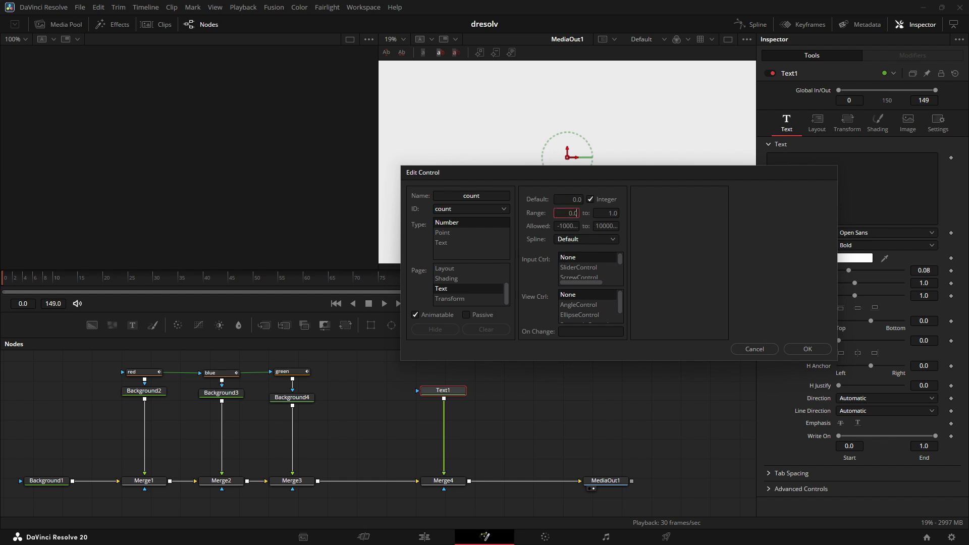
key(BackSpace)
key(BackSpace)
click(616, 213)
key(BackSpace)
key(BackSpace)
text(00)
key(Tab)
text(0)
key(Tab)
text(100)
click(584, 271)
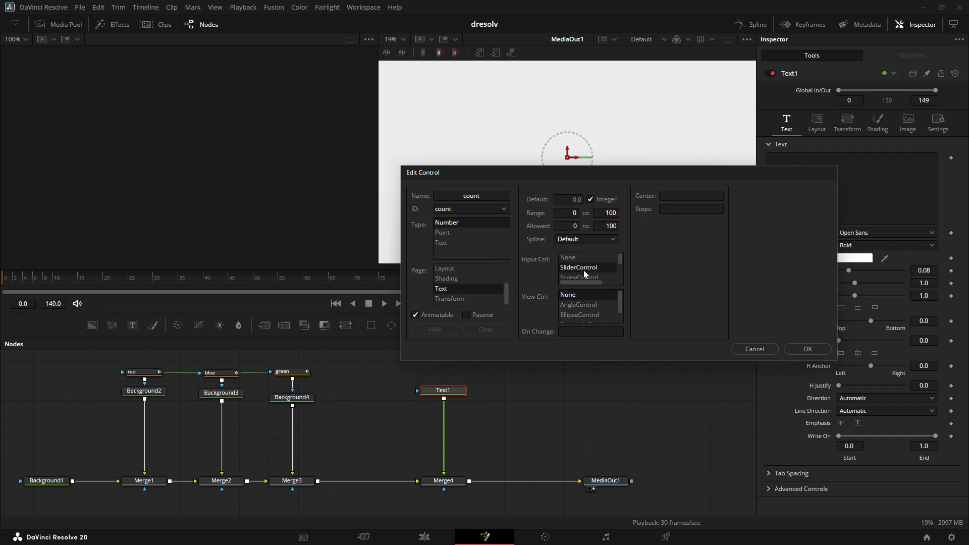
click(815, 349)
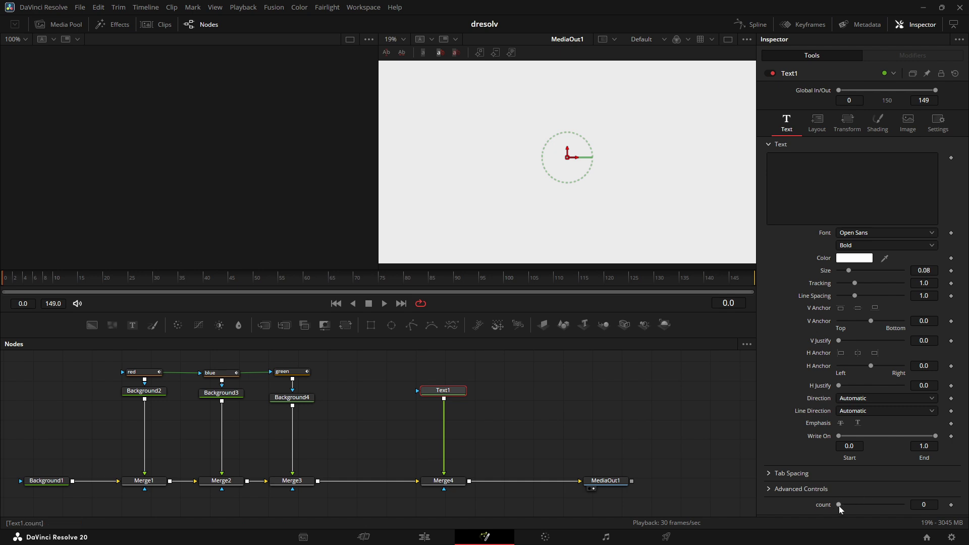
- Try out the count slider and link Text1's styled text to the count control with an expression
drag(838, 506, 904, 504)
right_click(836, 182)
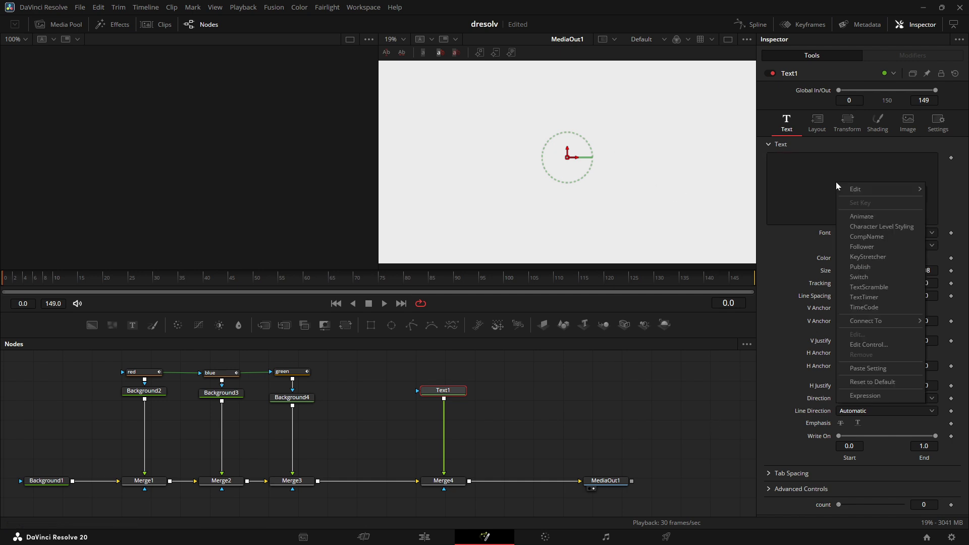
click(865, 397)
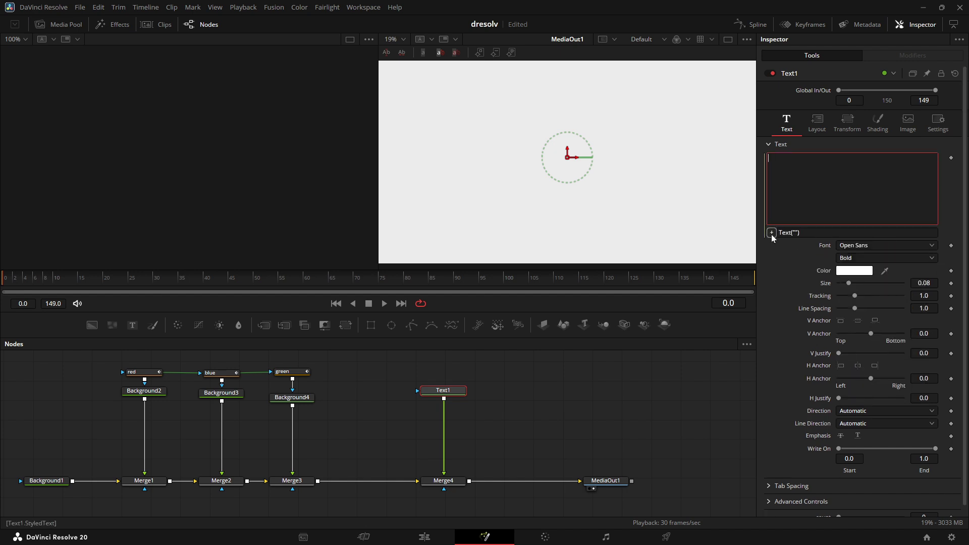
drag(772, 235, 814, 511)
scroll(839, 513, down, 1)
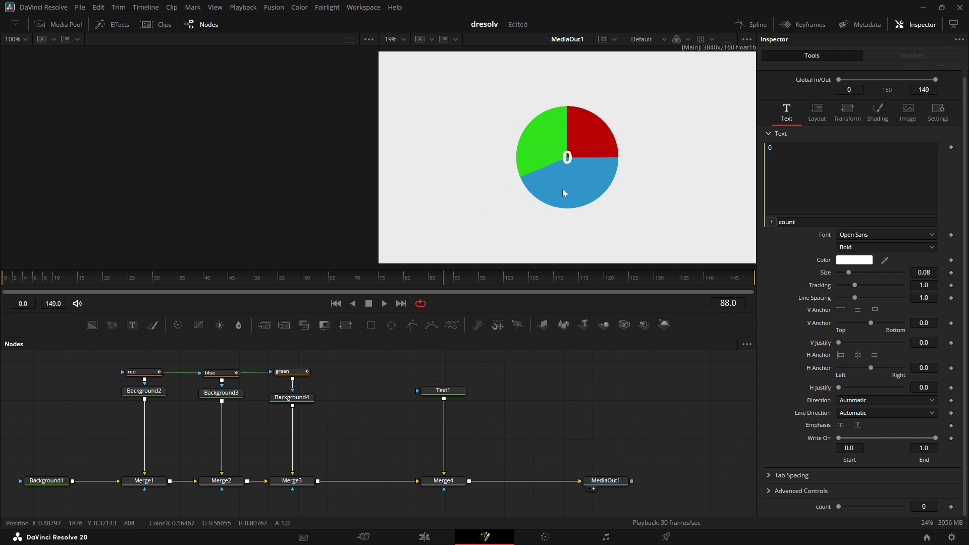
- Add a Drop Shadow node directly after Text1
click(443, 392)
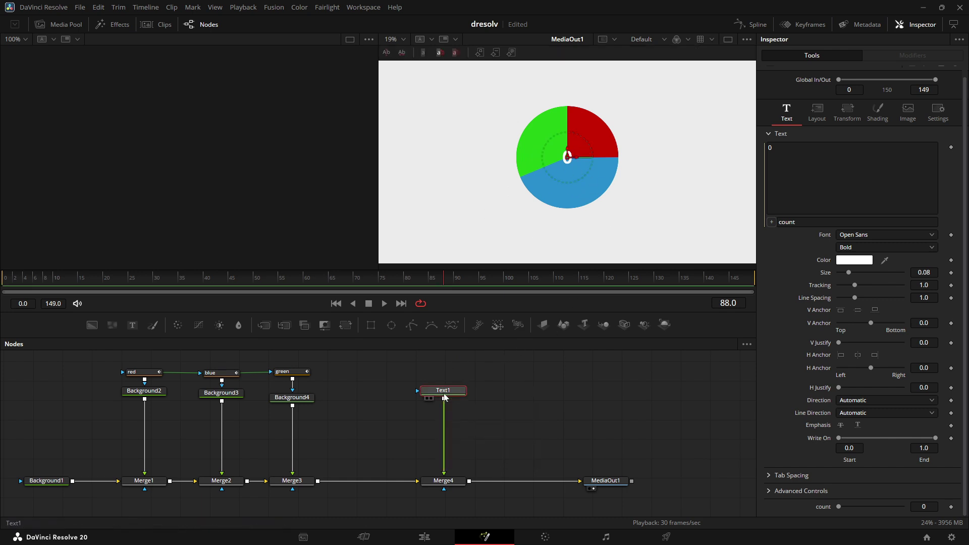
key(shift+space)
text(soft)
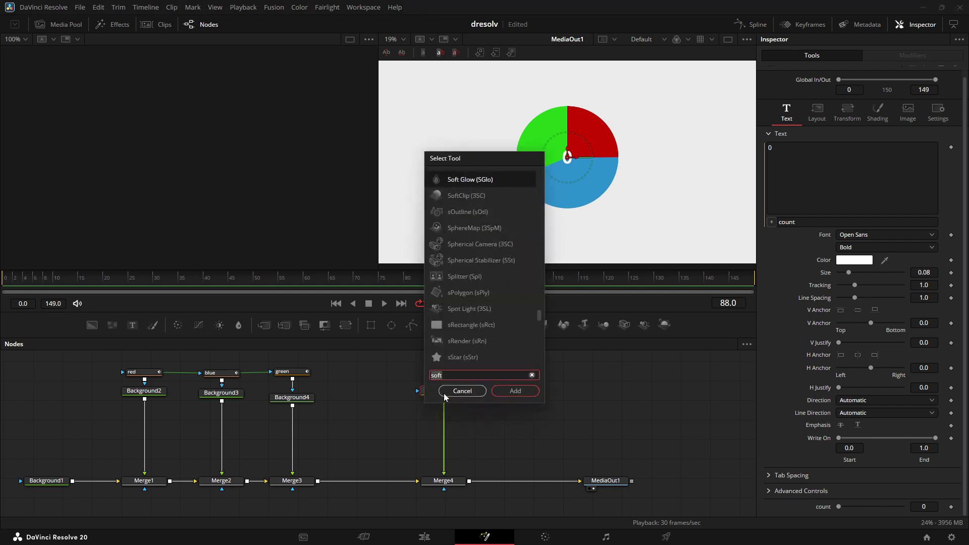
key(BackSpace)
key(BackSpace)
key(BackSpace)
key(BackSpace)
text(drop)
key(Return)
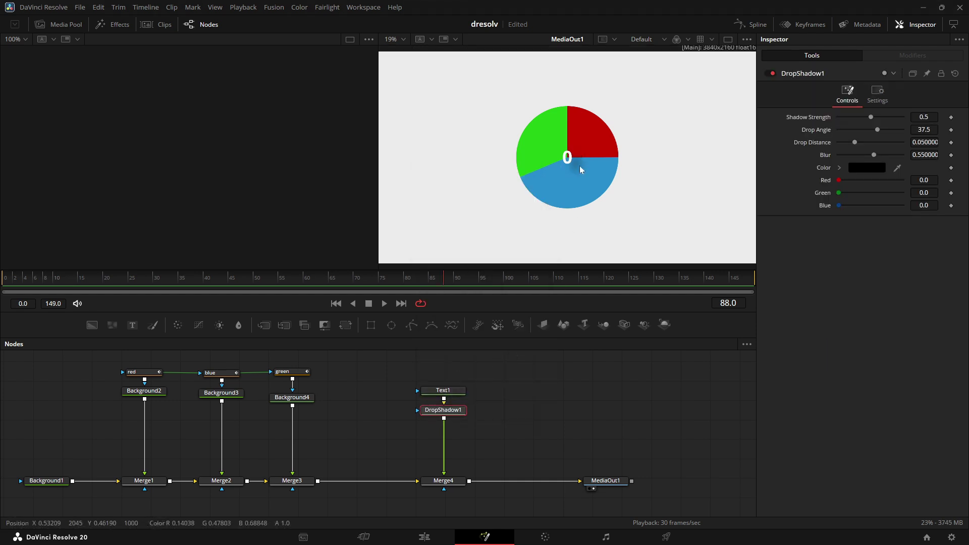
- Set the drop shadow's distance to 0.008, blur to 0.366 and shadow strength to 0.422
click(924, 142)
text(0.0255)
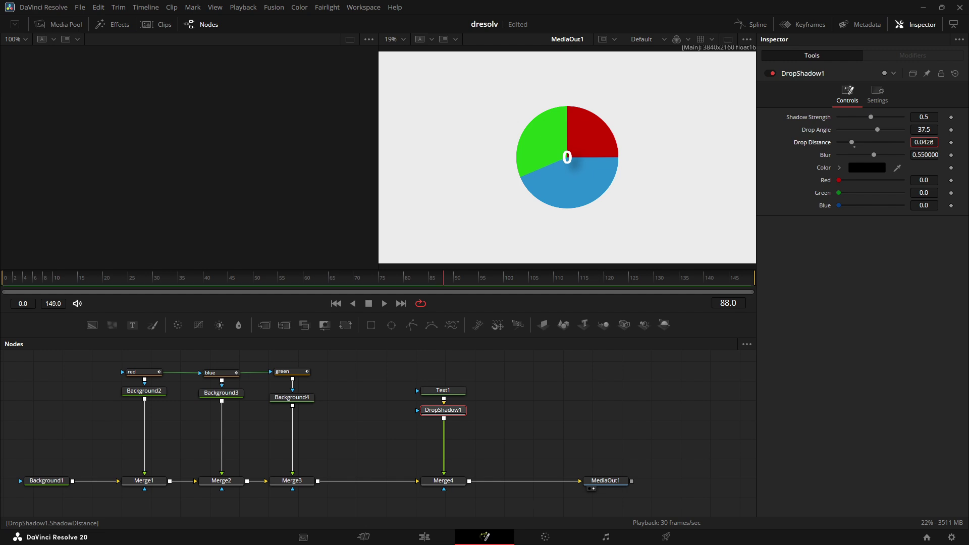
key(BackSpace)
key(BackSpace)
key(BackSpace)
key(BackSpace)
key(BackSpace)
key(BackSpace)
text(0.0099)
key(Return)
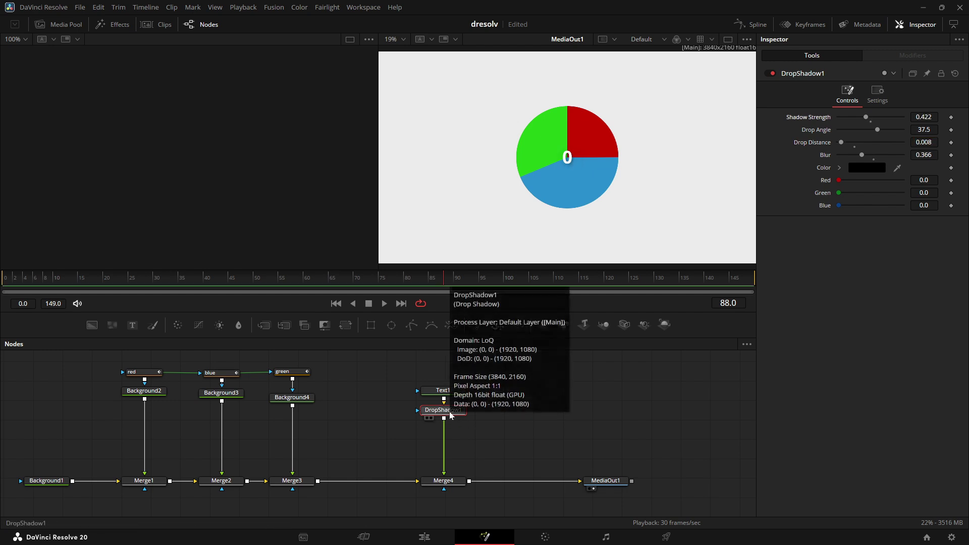
- Add a Transform after the drop shadow, with size 0.672 and its center on the red slice at X 0.554, Y 0.601
click(342, 326)
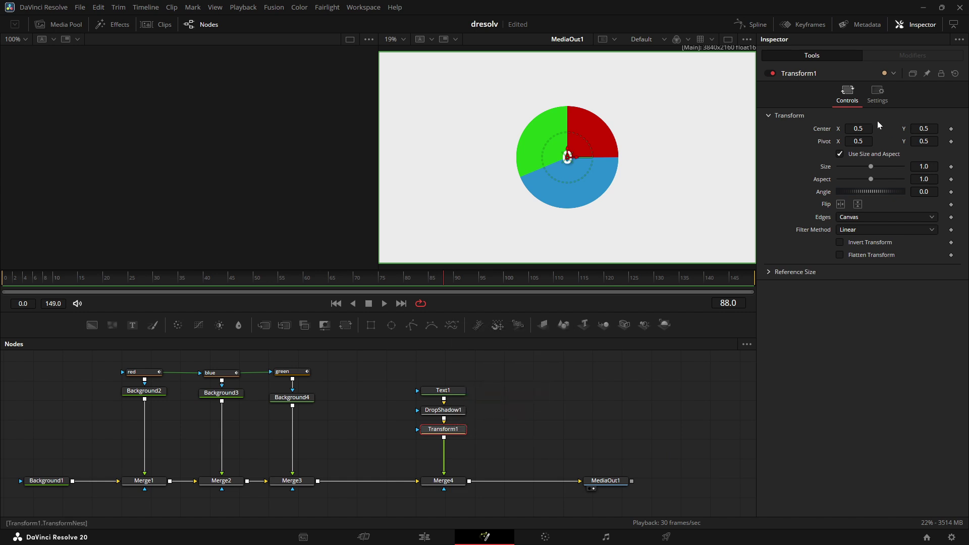
mouse_move(924, 167)
mouse_down()
mouse_move(909, 160)
mouse_move(926, 151)
mouse_up()
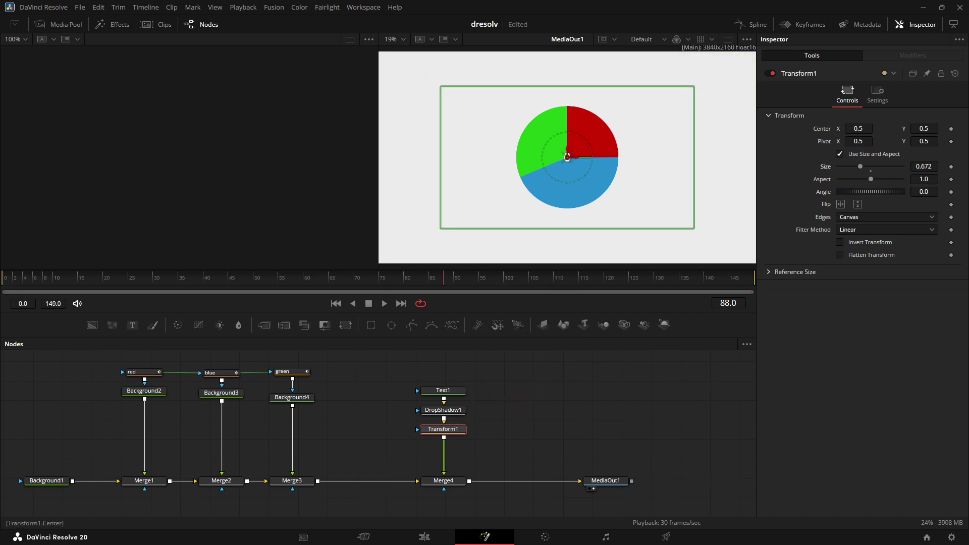
drag(568, 157, 587, 134)
drag(588, 134, 587, 136)
click(457, 473)
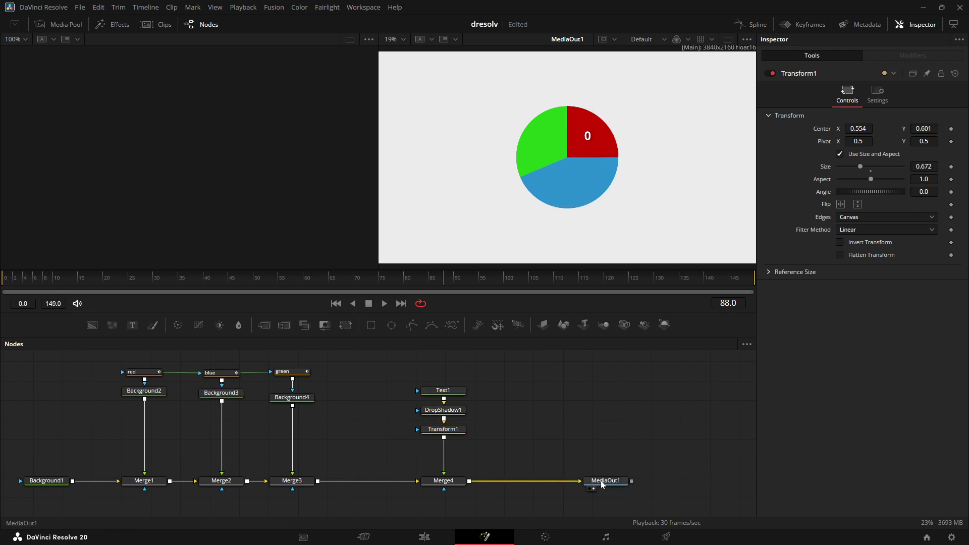
- Move MediaOut1 farther from Merge4, duplicate the Text1, DropShadow1 and Transform1 chain, and merge the copy in after Merge4
drag(586, 480, 701, 480)
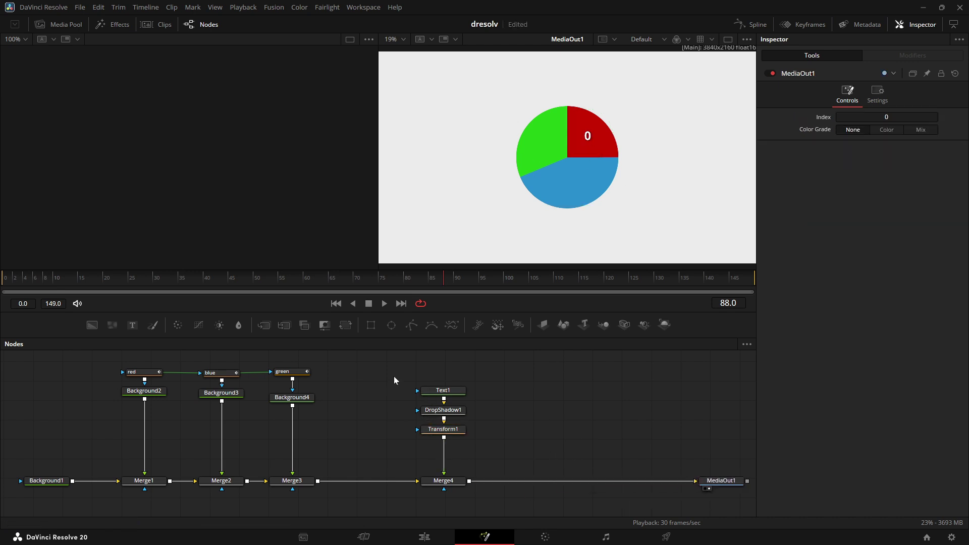
drag(394, 377, 498, 435)
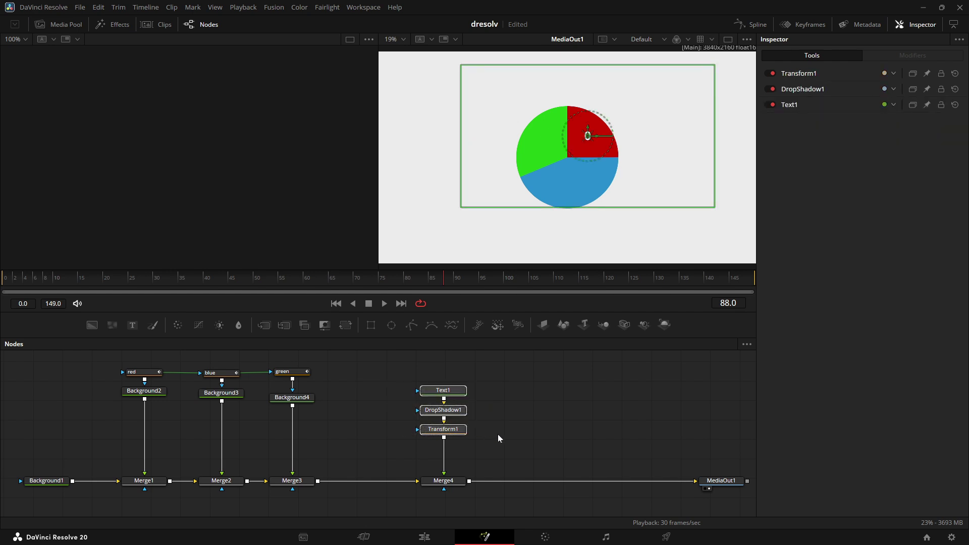
click(523, 395)
key(ctrl+v)
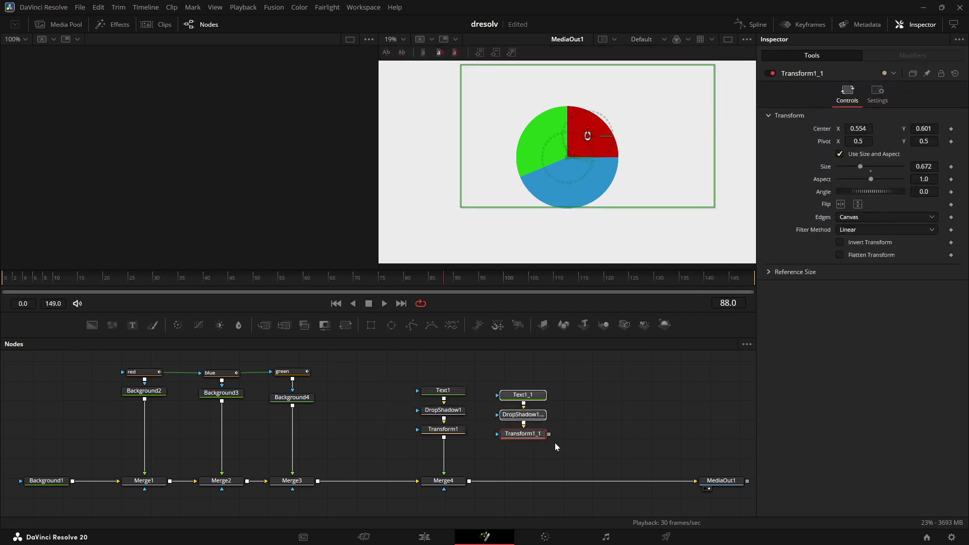
drag(549, 434, 512, 483)
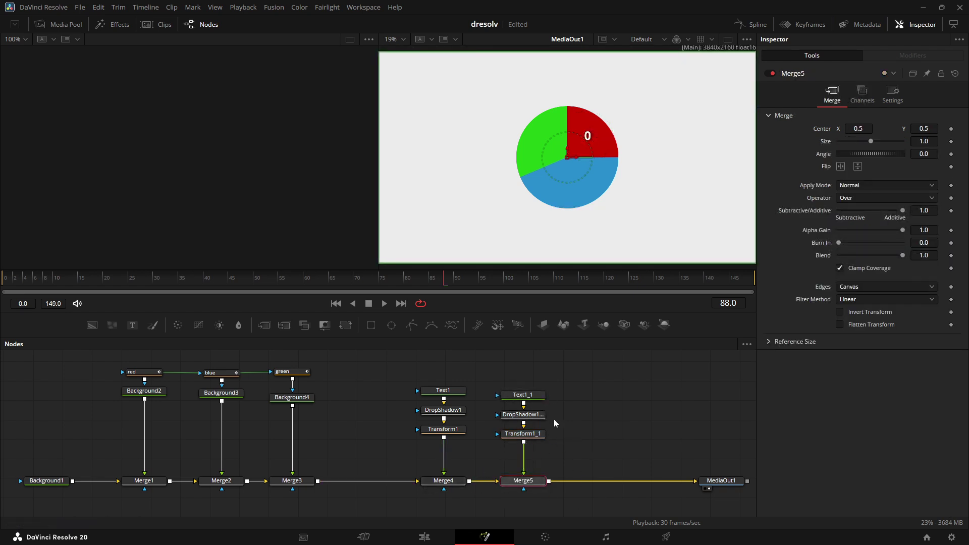
- Position the copied number on the blue slice by moving its Transform center to X 0.507, Y 0.375
click(533, 434)
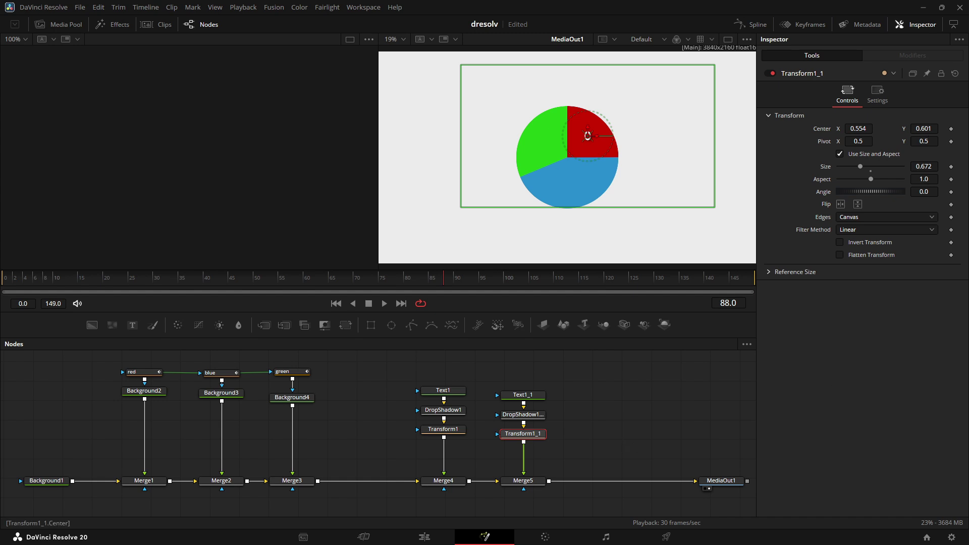
drag(588, 135, 570, 184)
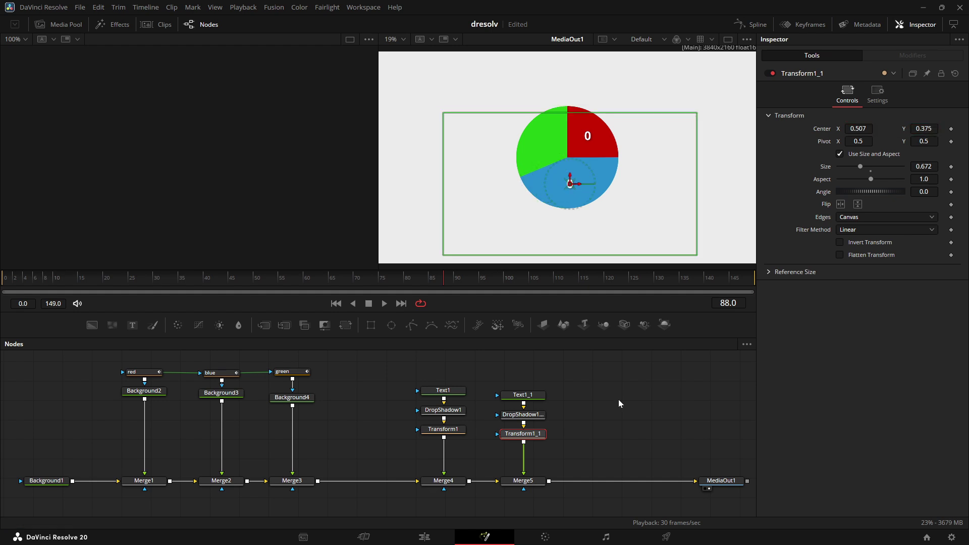
click(638, 438)
- Duplicate the second text chain, merge it in after Merge5, and center its number on the green slice at X 0.433, Y 0.569
drag(530, 407, 549, 446)
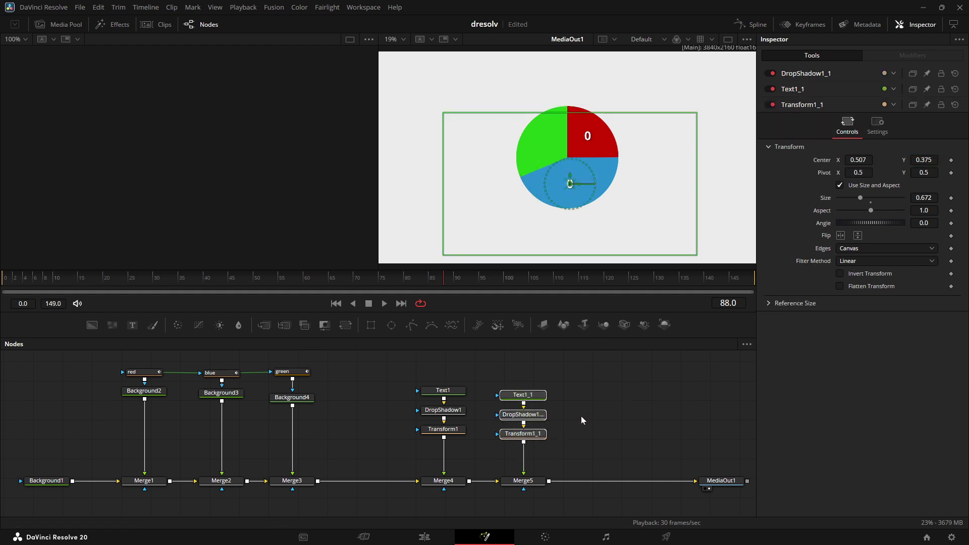
click(599, 407)
key(ctrl+v)
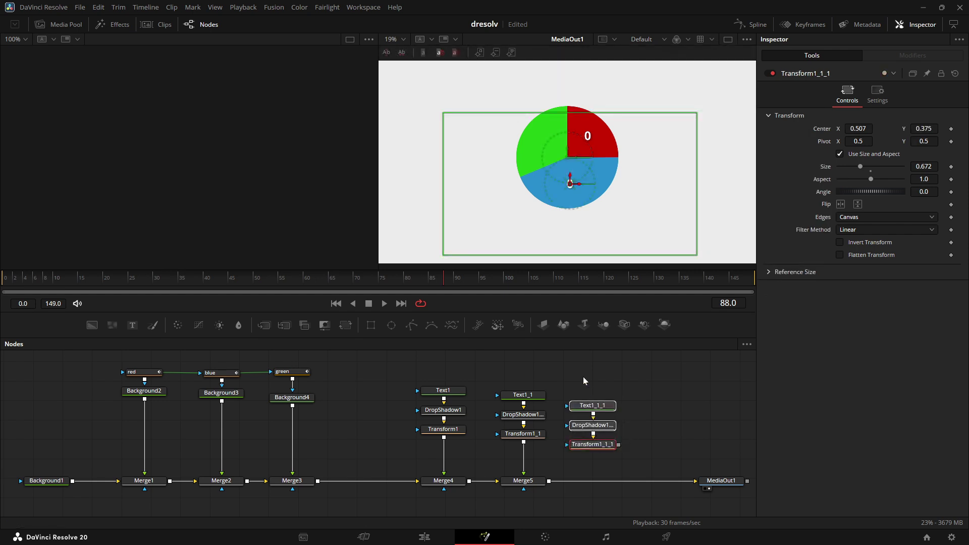
drag(594, 425, 555, 480)
click(593, 428)
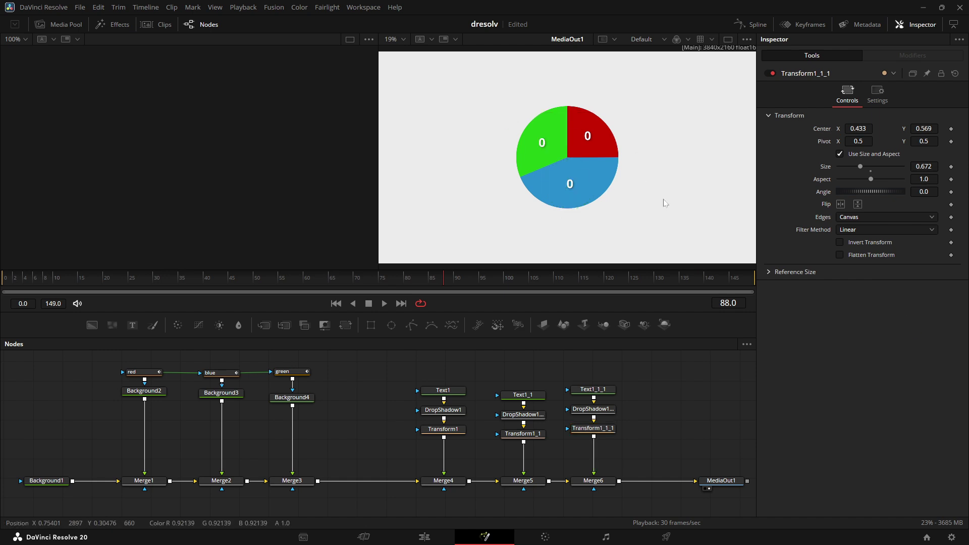
- Keyframe Text1's count control at 0 on frame 0 and at 20 on frame 30
click(448, 392)
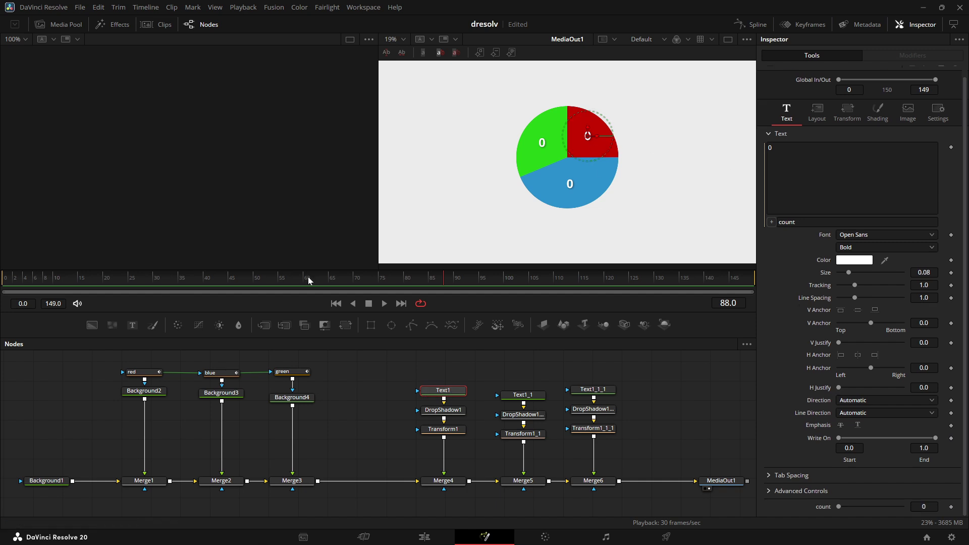
click(336, 303)
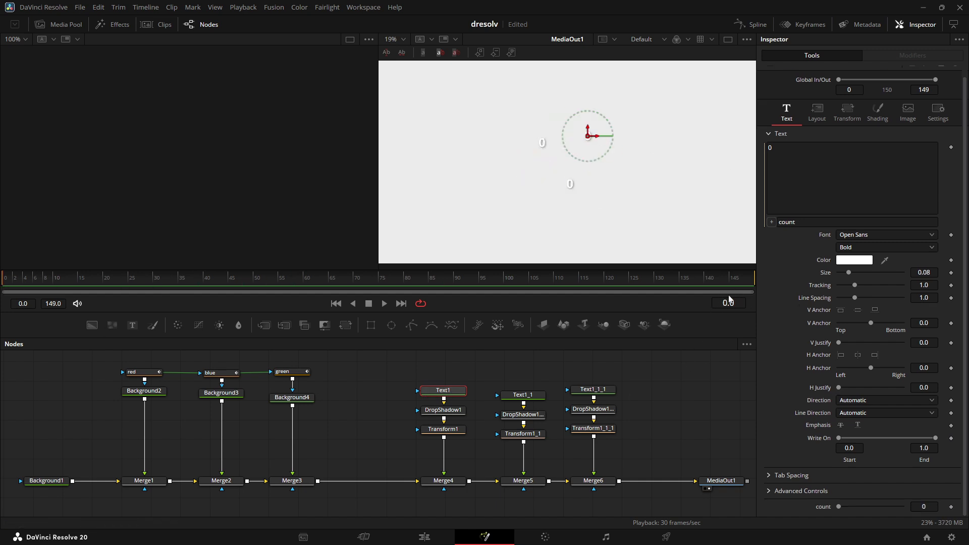
click(952, 507)
click(156, 281)
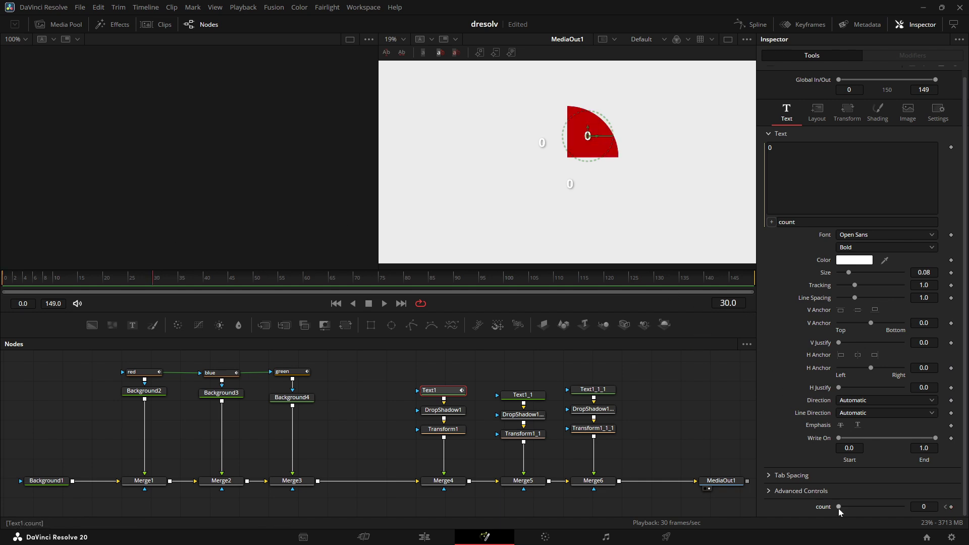
drag(840, 507, 853, 507)
drag(859, 507, 913, 510)
key(ctrl+z)
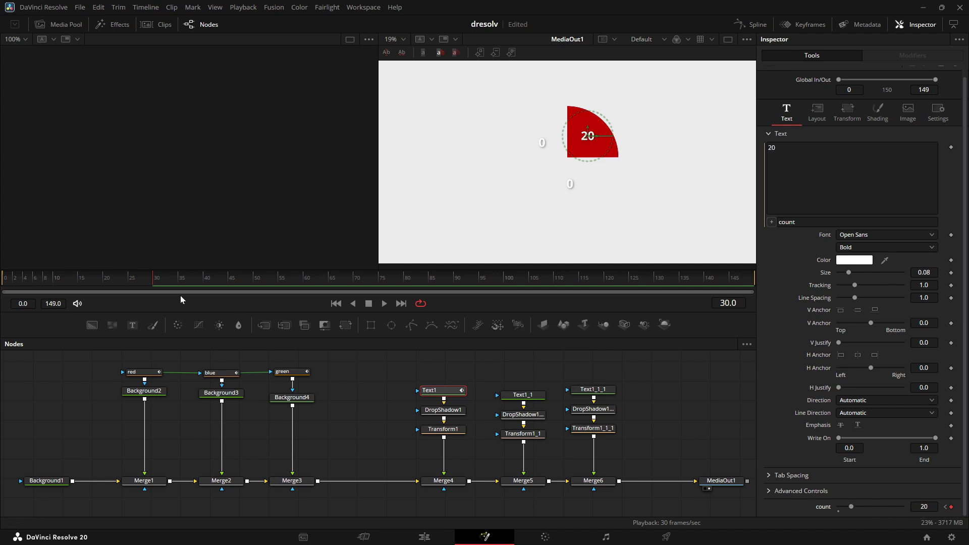
- Play back the red slice's number animation from frame 0
drag(129, 284, 5, 284)
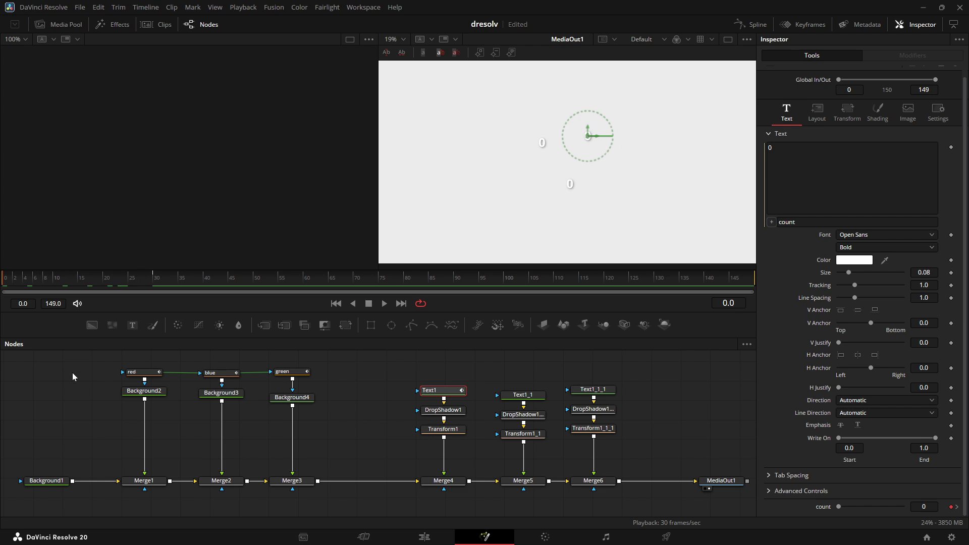
key(space)
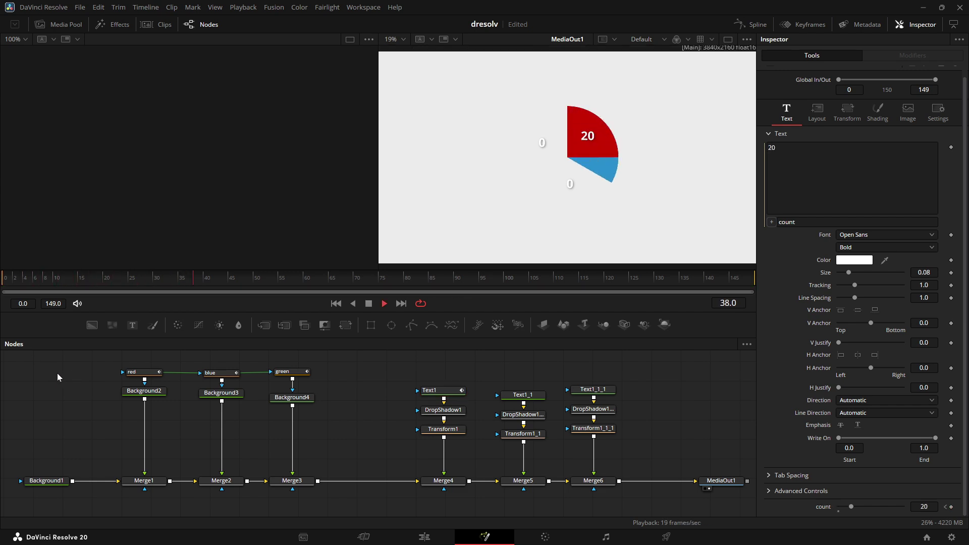
key(space)
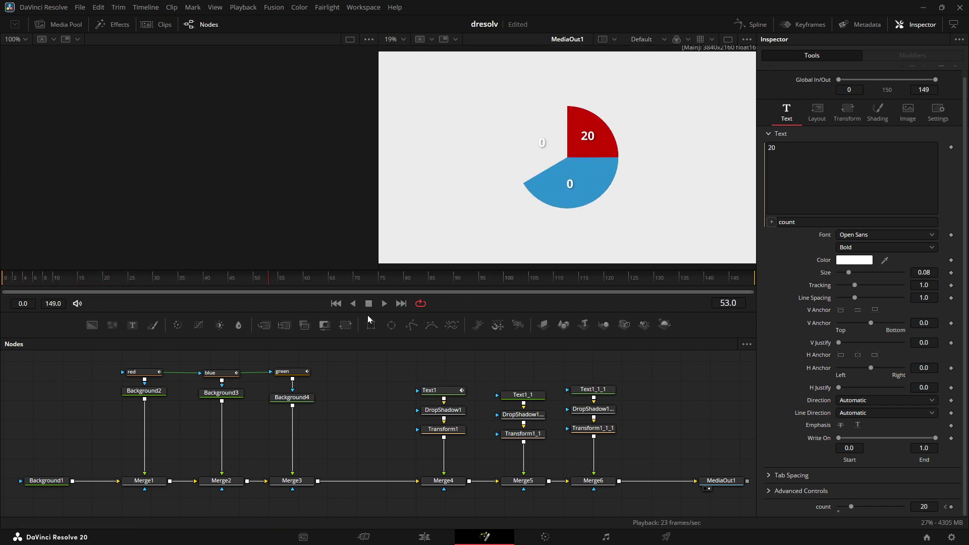
- Keyframe Text1_1's count control at 0 on frame 40 and at 50 on frame 60
click(522, 397)
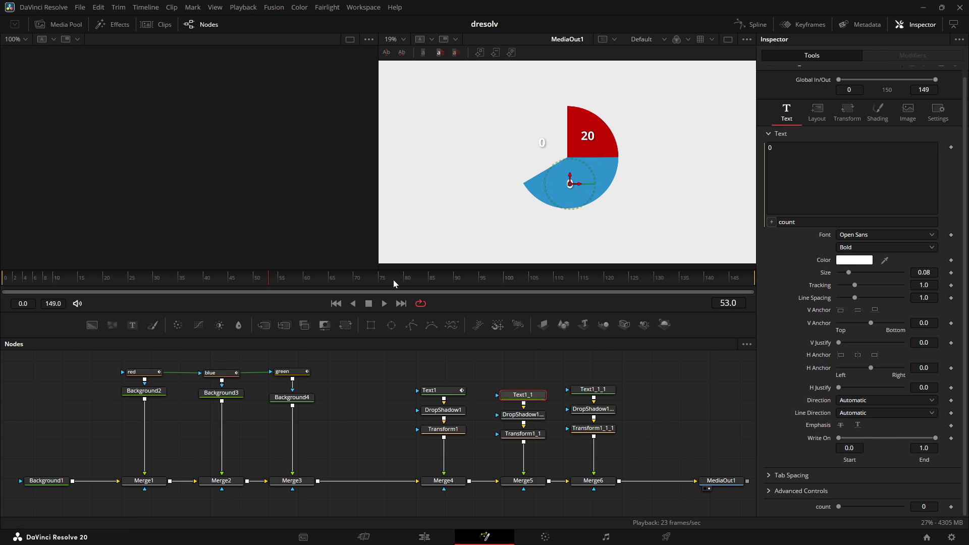
click(155, 282)
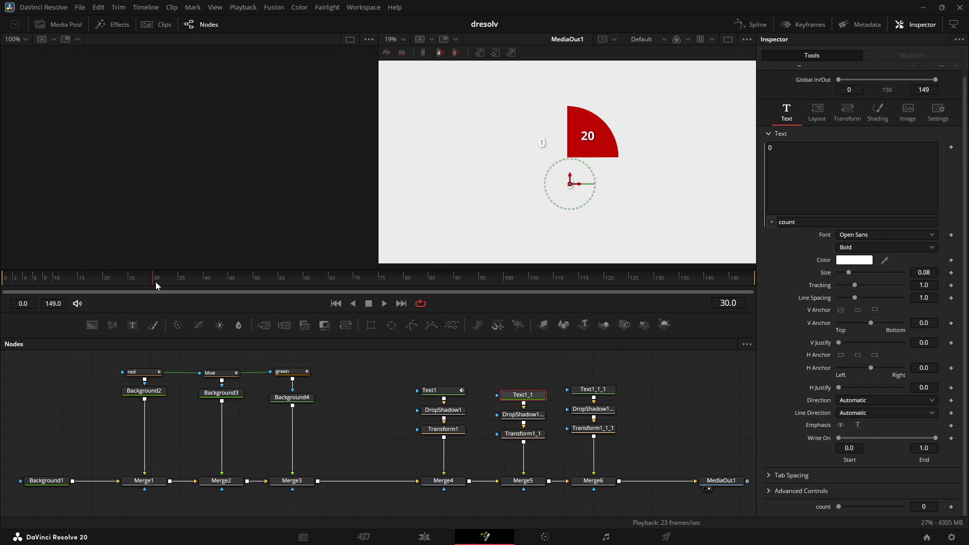
drag(159, 281, 179, 282)
drag(184, 281, 204, 281)
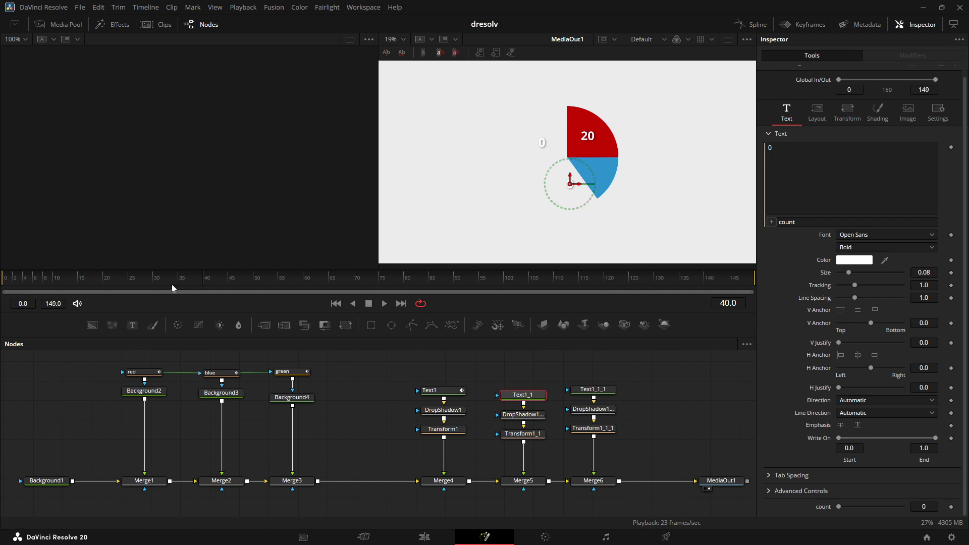
click(952, 508)
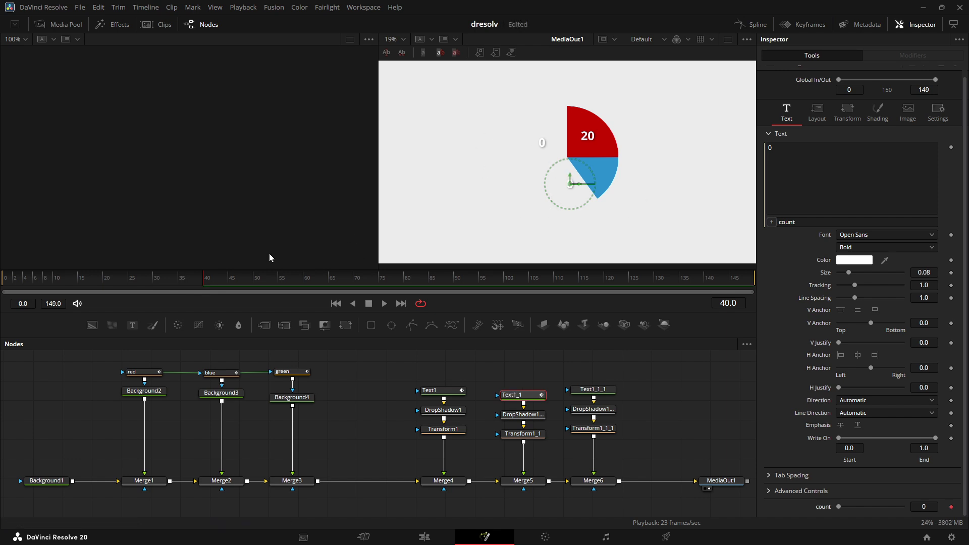
drag(208, 280, 305, 291)
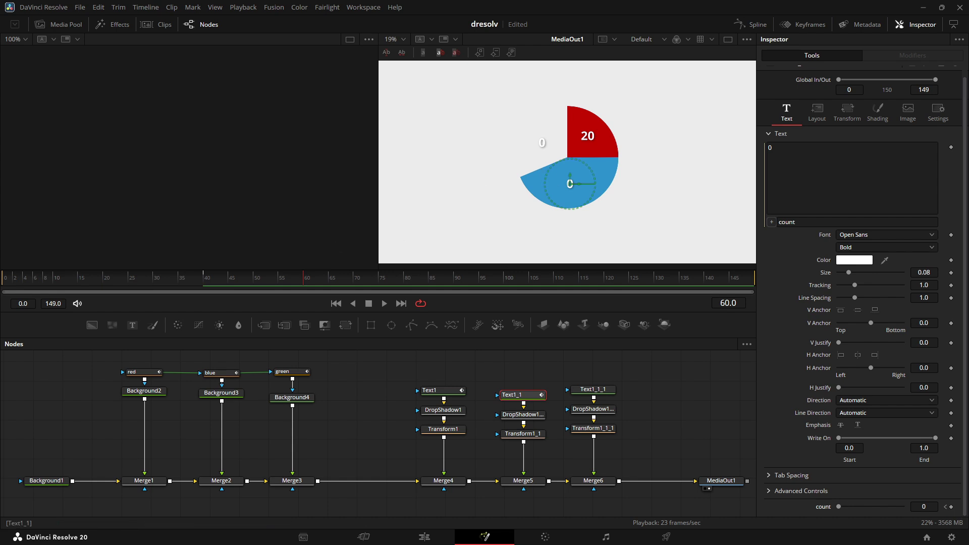
click(924, 507)
text(50)
key(Return)
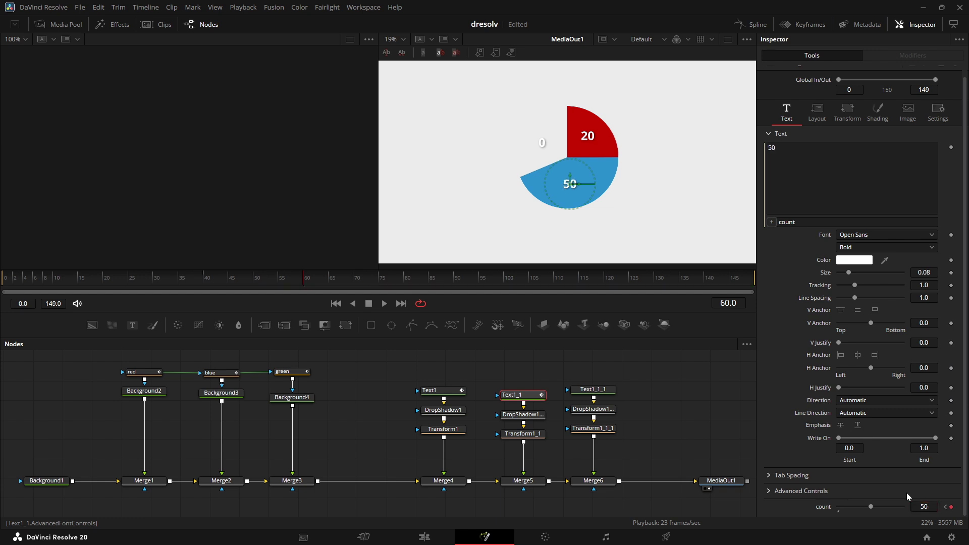
- Play back the blue slice's number animation and save the project
key(space)
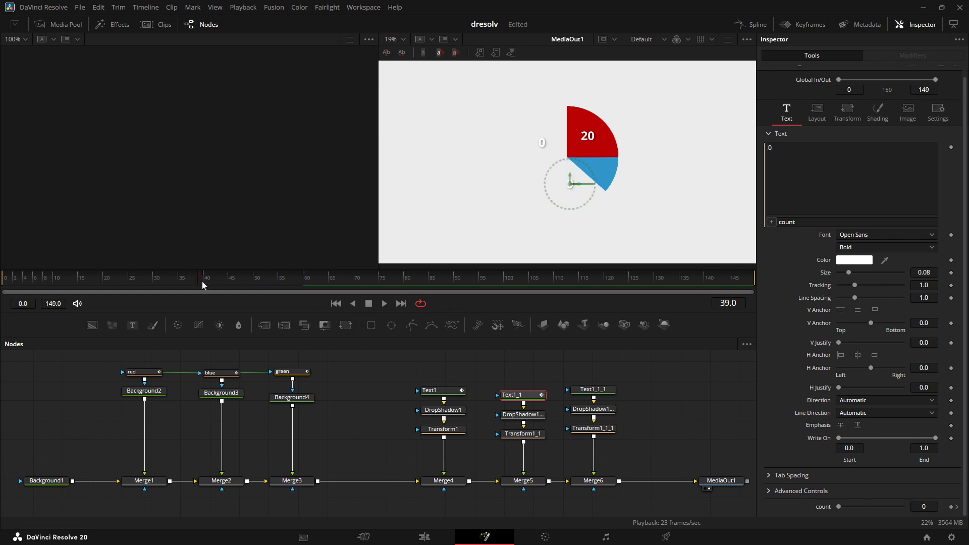
key(space)
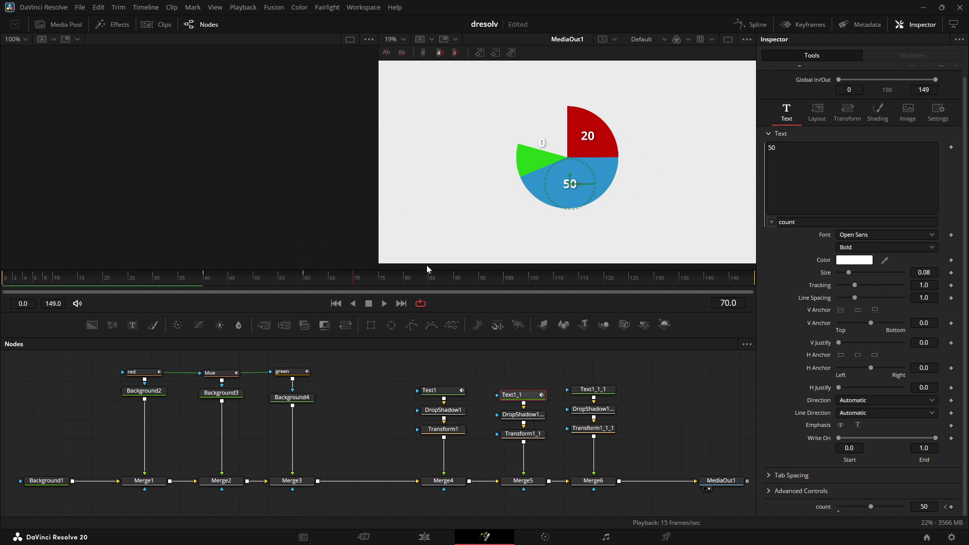
key(ctrl+s)
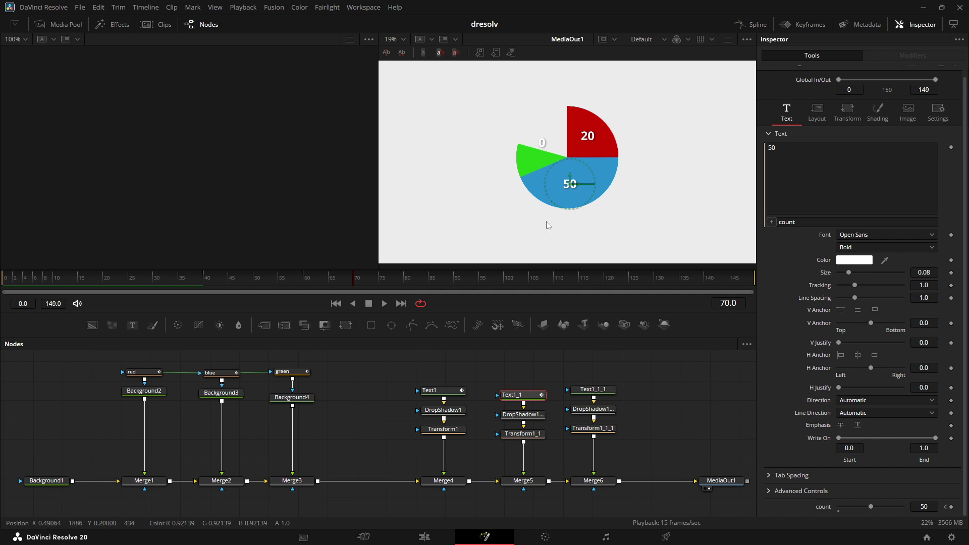
- Set Text1_1's count keyframe on frame 40 to 21 and scrub around it to check the start value
click(204, 280)
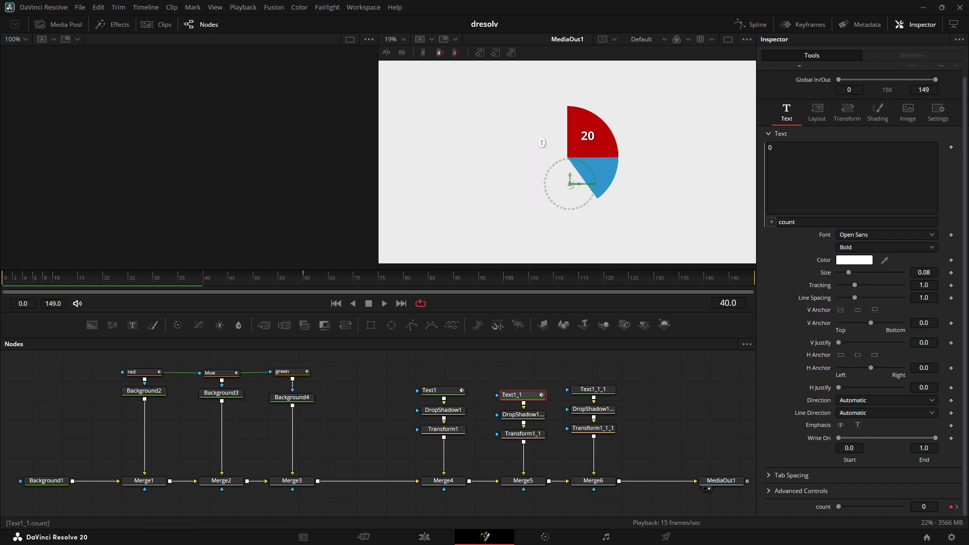
click(924, 507)
key(Return)
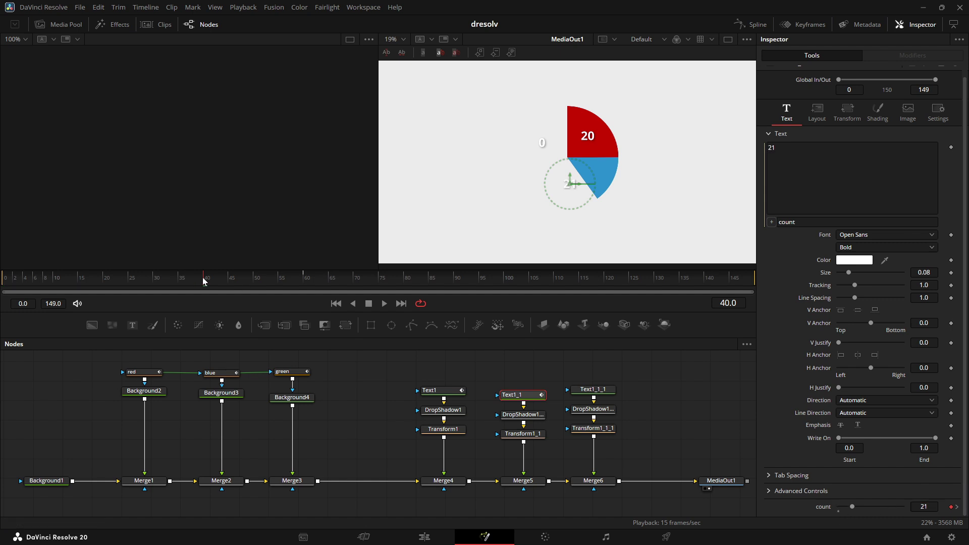
drag(206, 280, 195, 279)
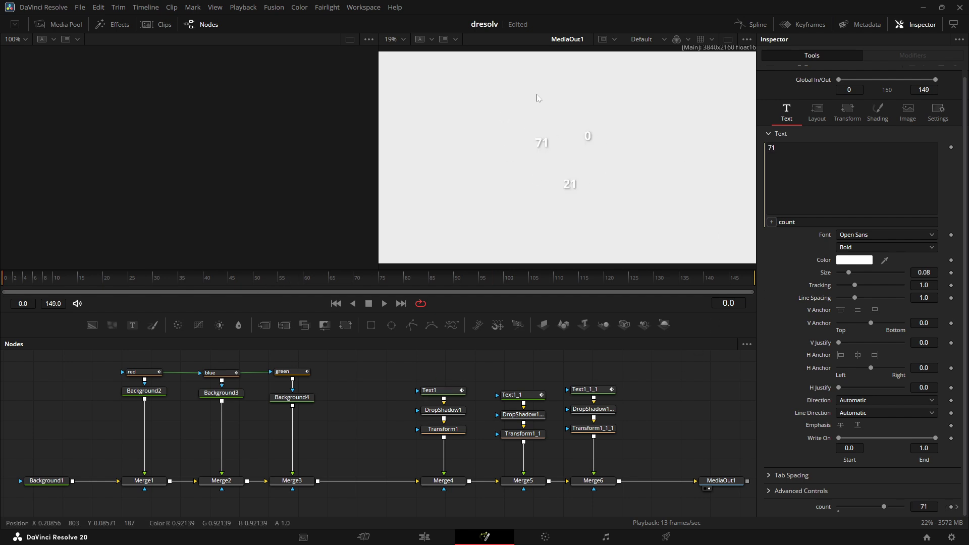
click(447, 483)
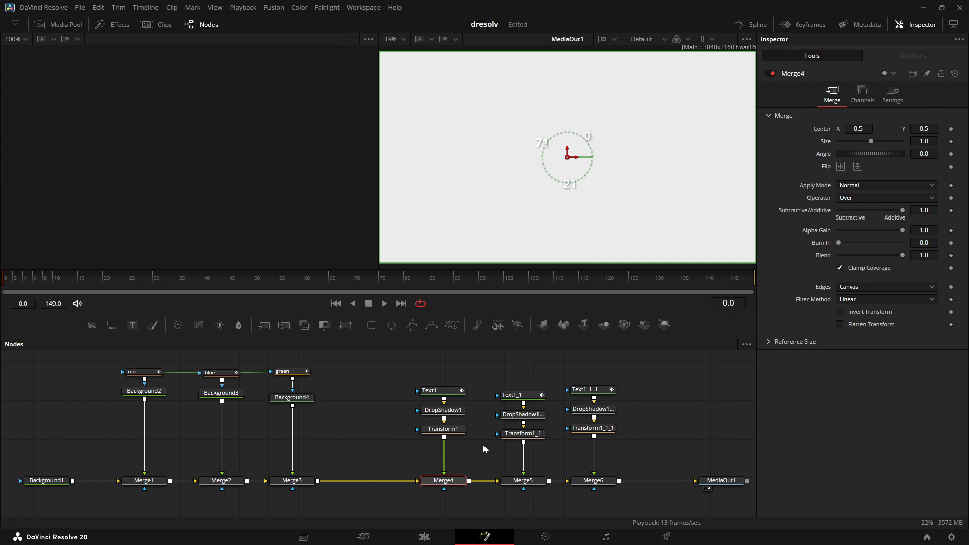
click(441, 393)
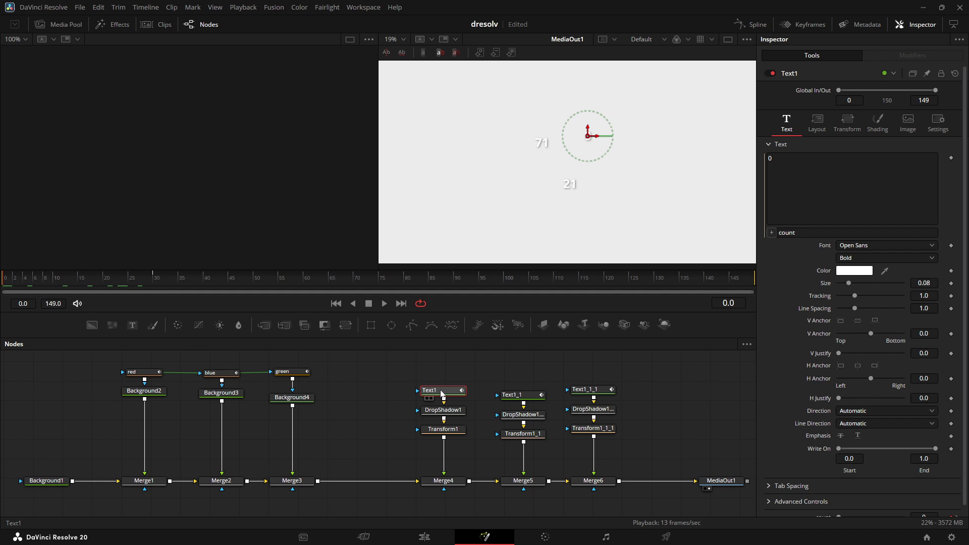
click(886, 120)
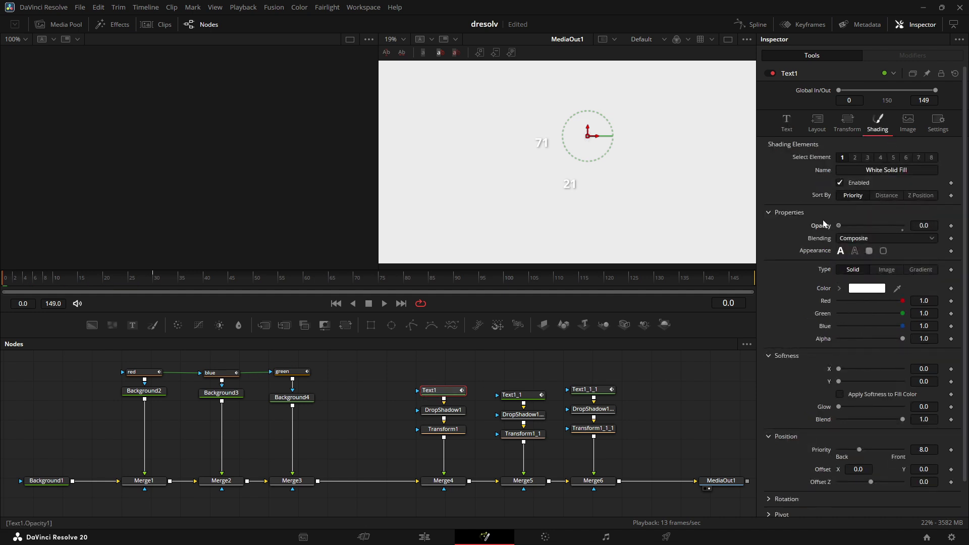
- Keyframe Merge4's Blend at 0 on frame 8 and at 1 on frame 10 to reveal the red slice's number
click(445, 482)
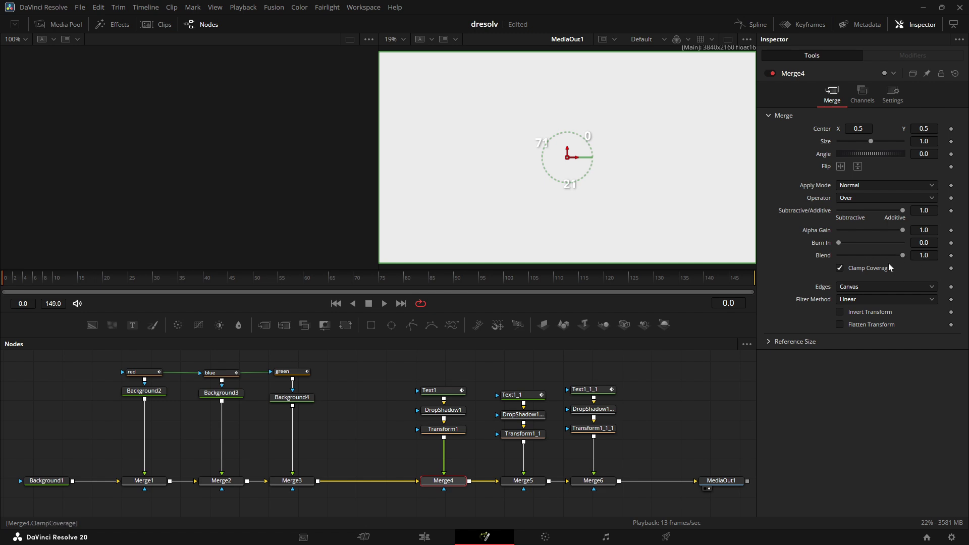
drag(10, 286, 47, 282)
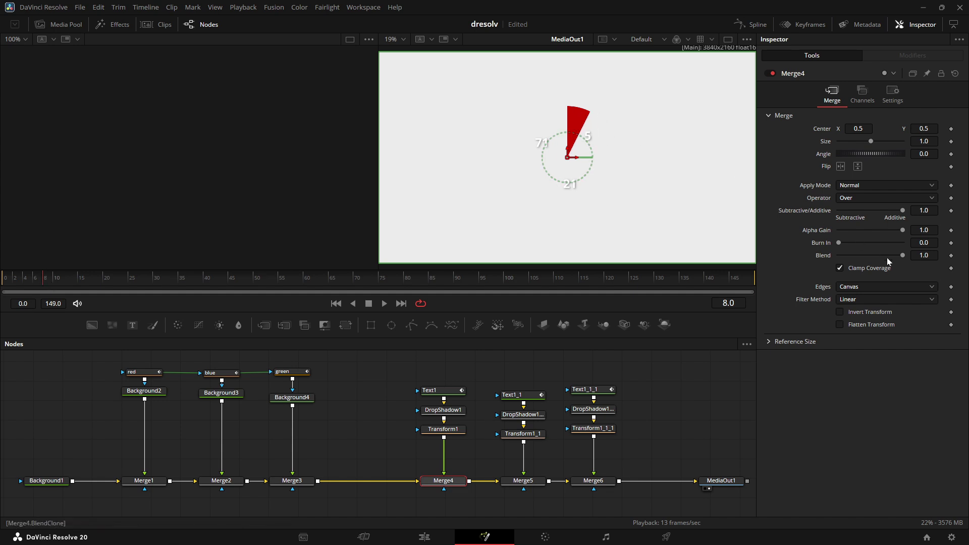
drag(904, 256, 815, 257)
click(953, 257)
key(Right)
key(Right)
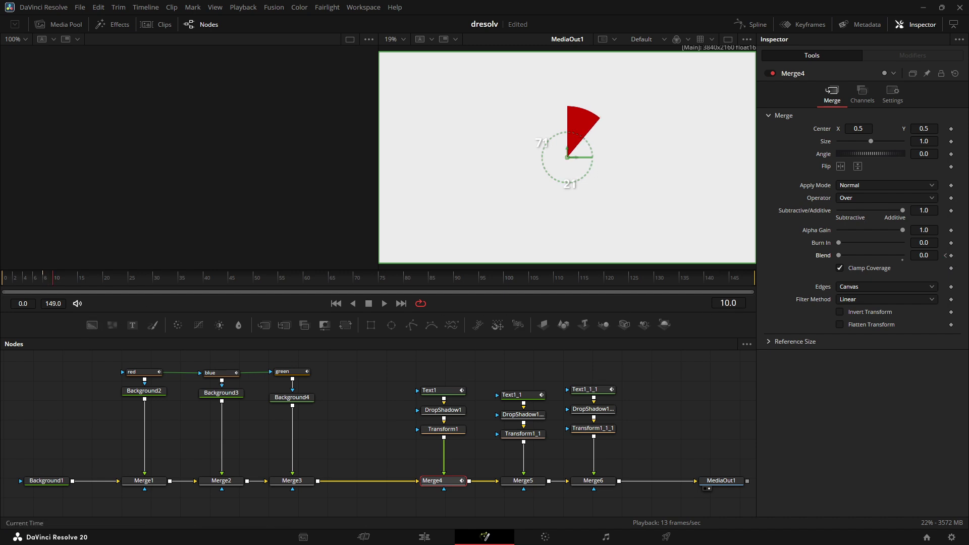
drag(839, 255, 903, 254)
- Play back the reveal of the red slice's number from frame 0
key(Home)
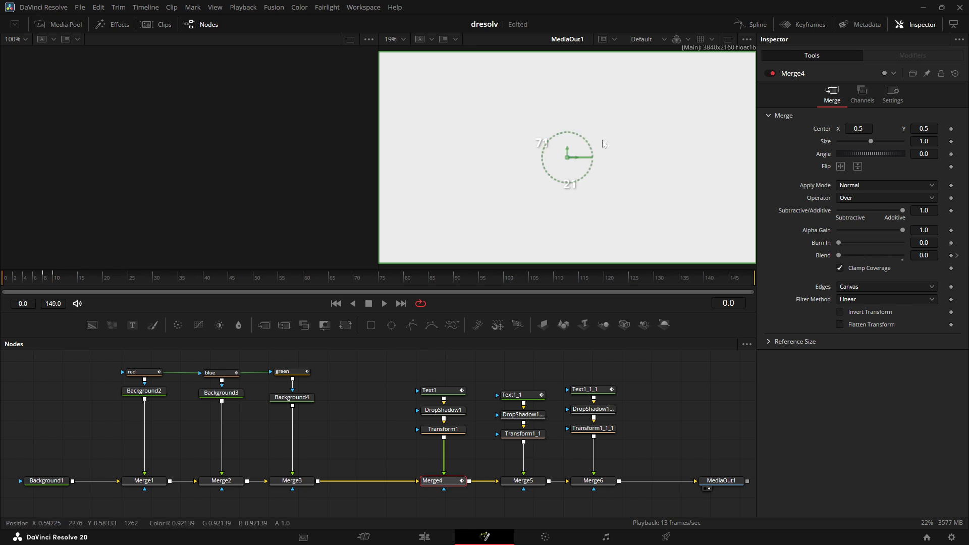
key(space)
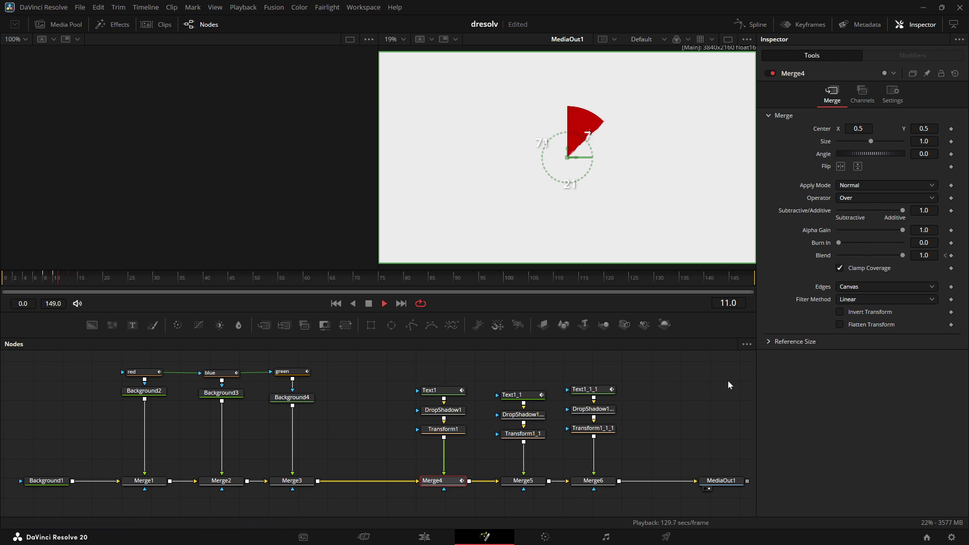
key(space)
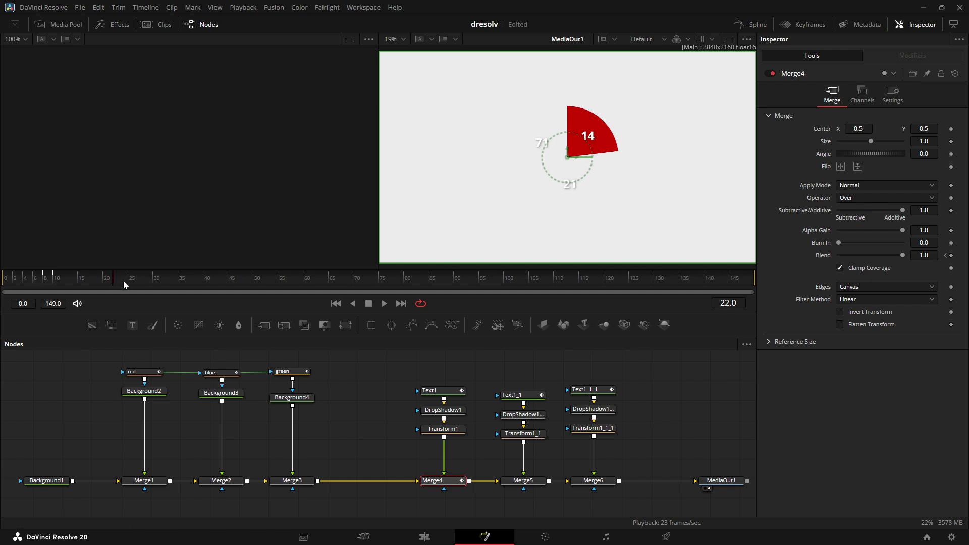
- Keyframe Merge5's Blend at 0 on frame 40 and at 1 on frame 42, and play back the blue number's reveal
click(179, 289)
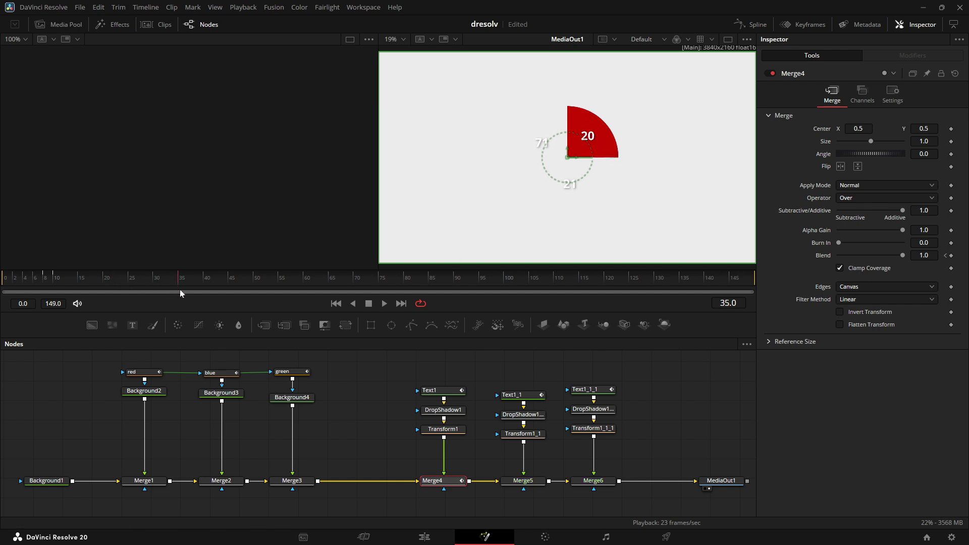
click(534, 483)
drag(198, 281, 205, 284)
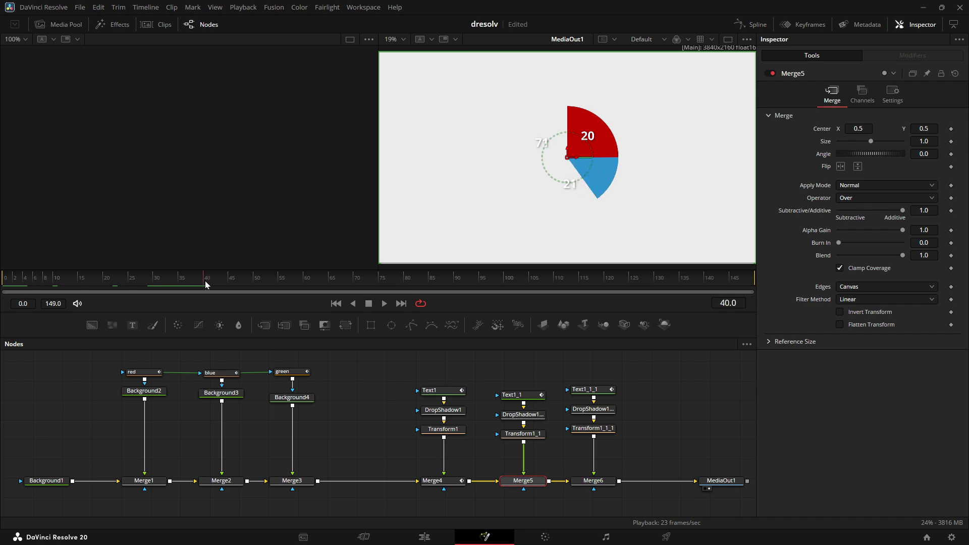
click(952, 256)
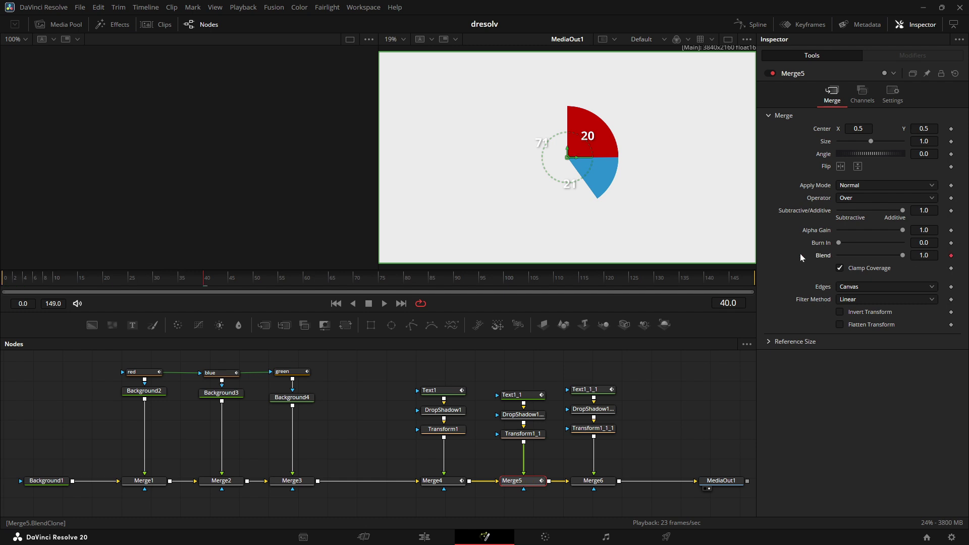
drag(901, 256, 807, 258)
key(Right)
key(Right)
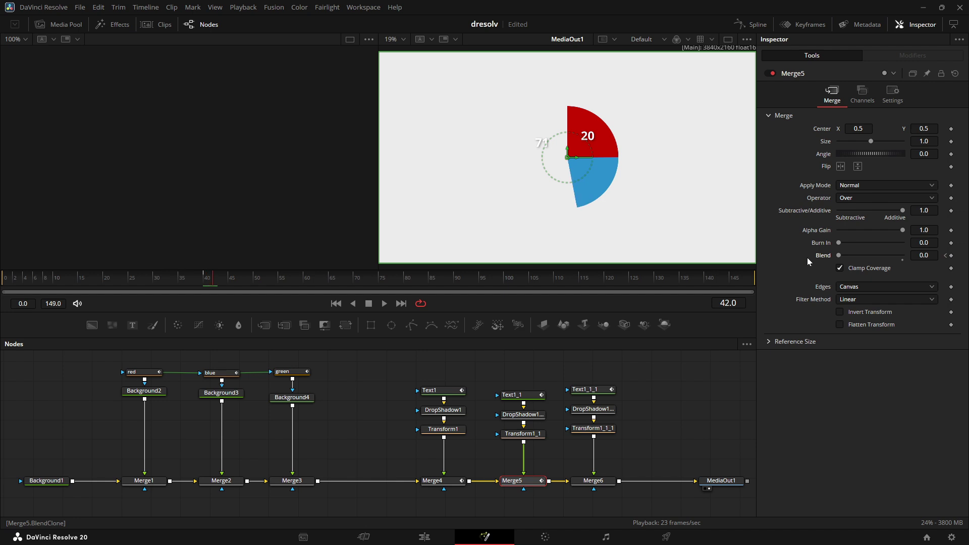
double_click(839, 256)
key(Left)
key(space)
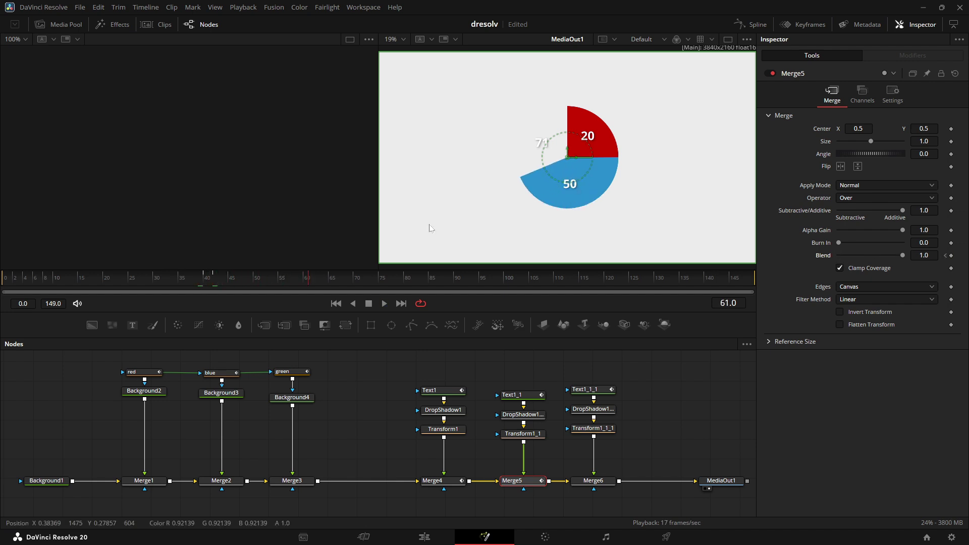
- Keyframe Merge6's Blend at 0 on frame 70 and at 1 on frame 72, and play back the green number's reveal
drag(316, 281, 374, 286)
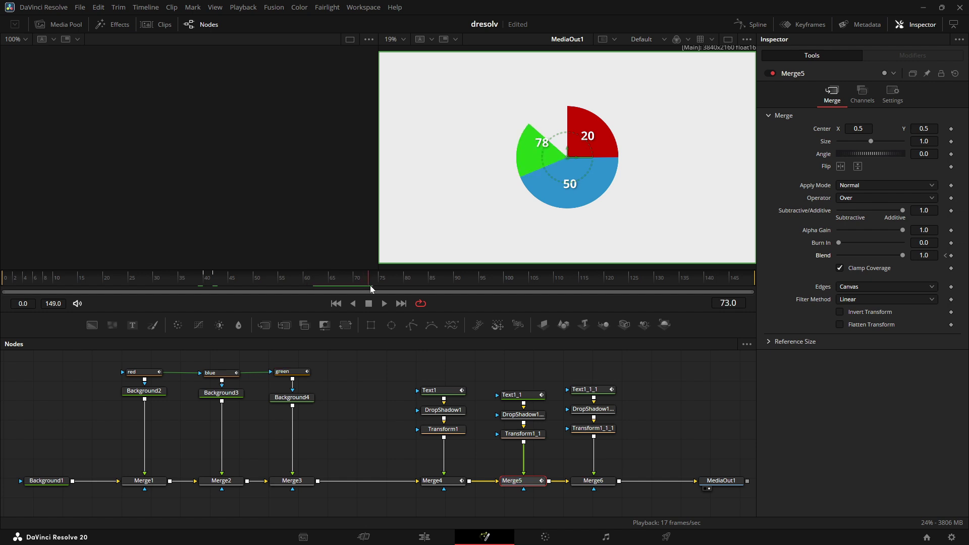
key(Left)
key(Left)
key(Left)
click(596, 483)
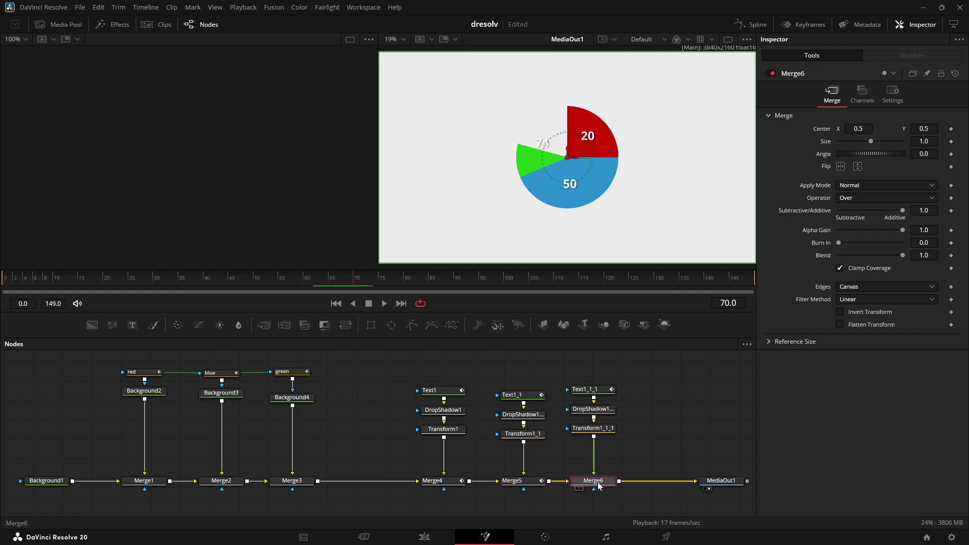
click(951, 256)
drag(904, 257, 838, 259)
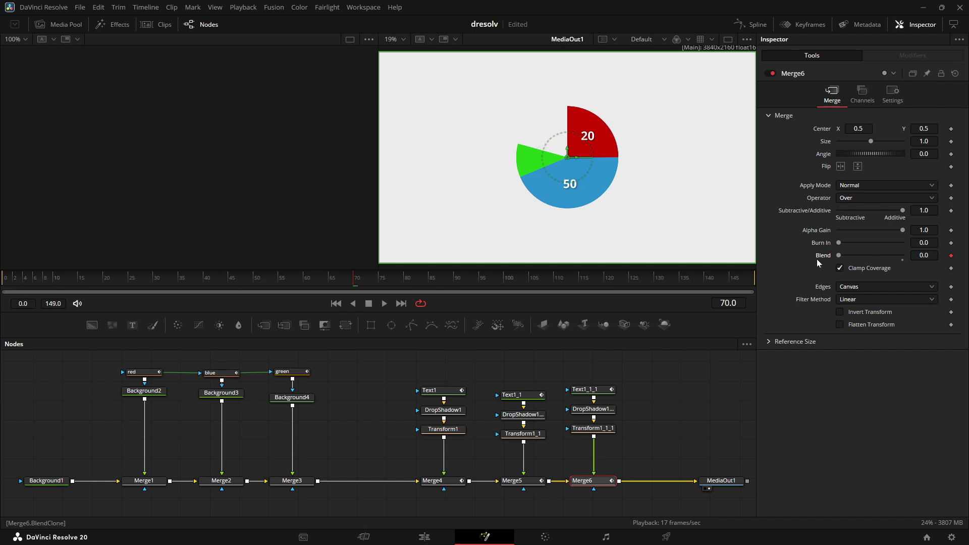
key(Right)
key(Right)
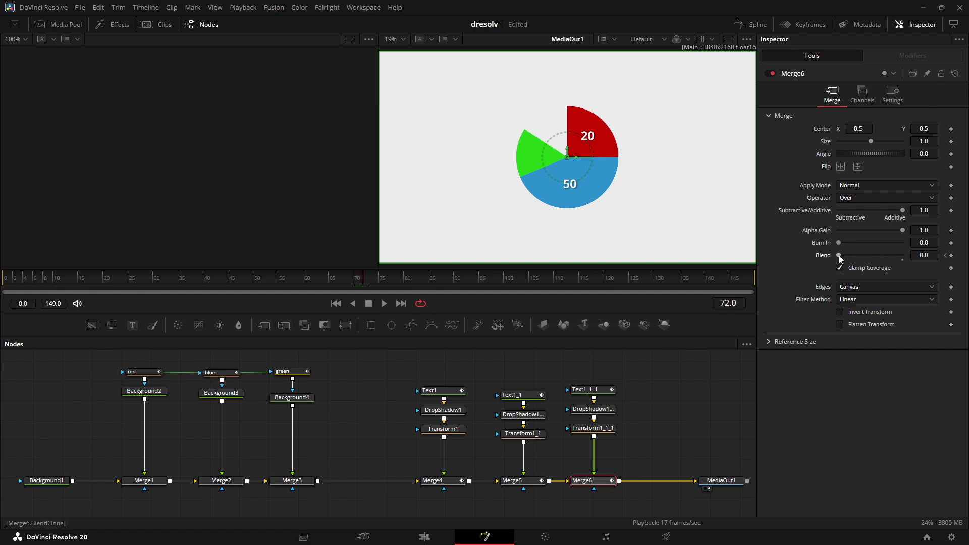
click(344, 279)
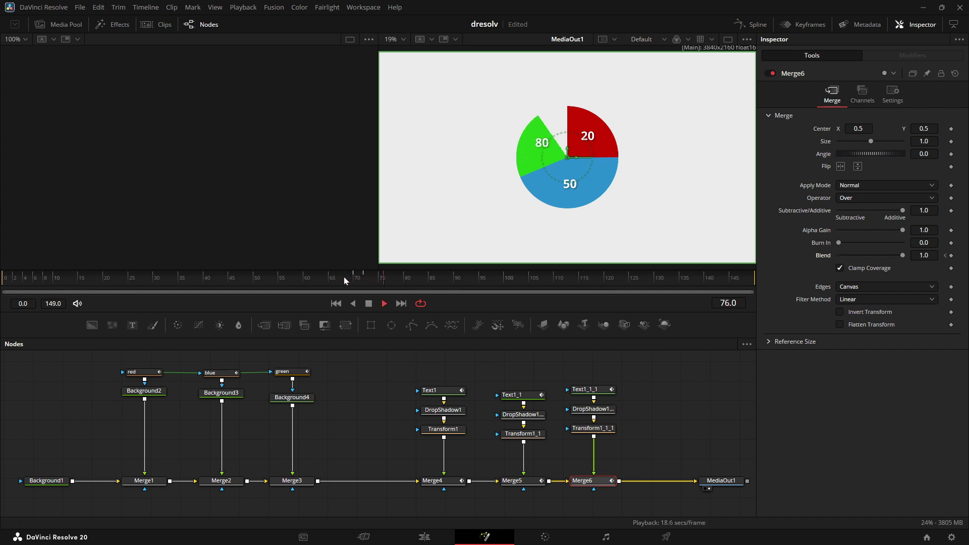
key(space)
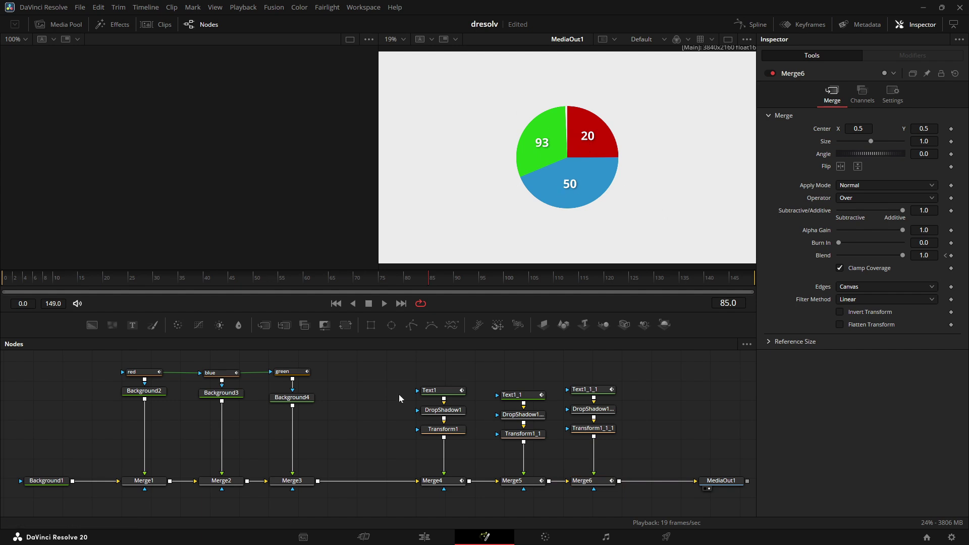
- Add a Drop Shadow node after Background4 in the green slice's chain
click(305, 402)
key(shift+space)
text(d)
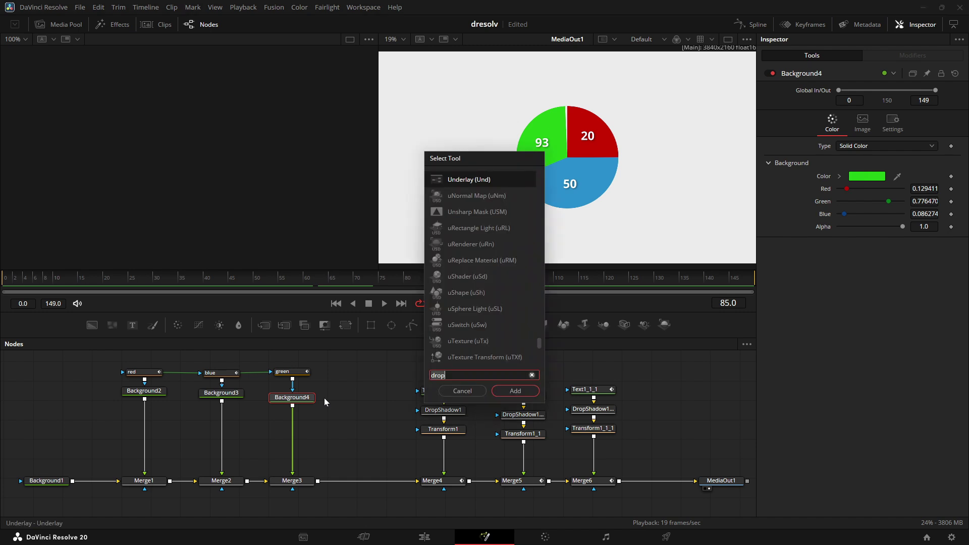
text(rop)
key(Up)
key(Return)
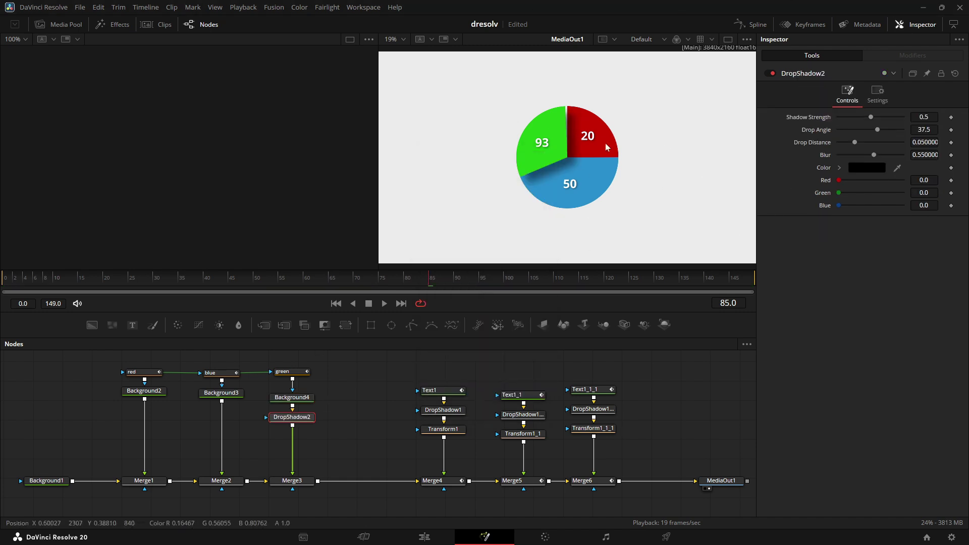
- Set the green slice's drop shadow to strength 0.394, drop angle 180, drop distance 0 and blur 0.453
drag(924, 130, 907, 143)
drag(924, 117, 919, 117)
drag(924, 155, 912, 155)
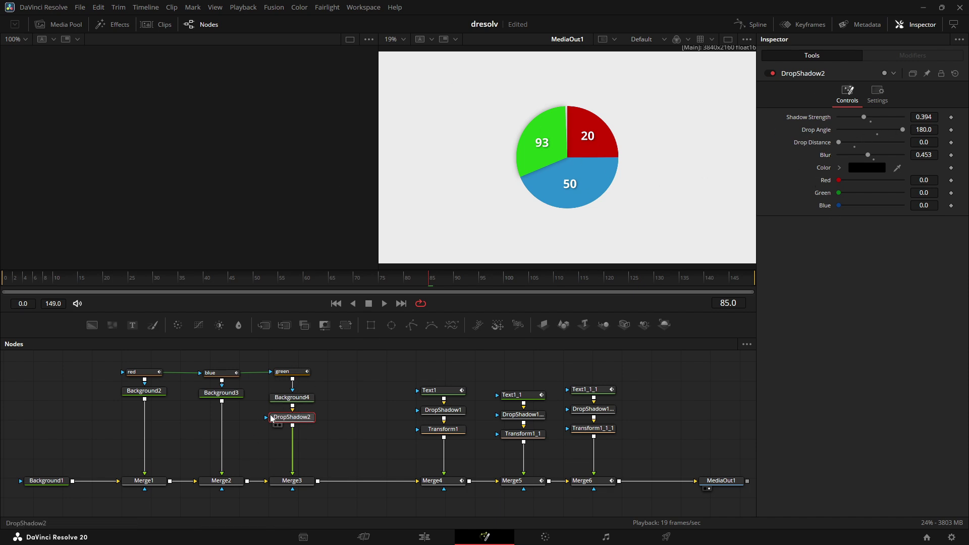
- Copy the green slice's drop shadow into the blue slice's chain after Background3, with drop angle 59 and drop distance 0.0089
key(ctrl+c)
key(ctrl+v)
drag(270, 433, 234, 425)
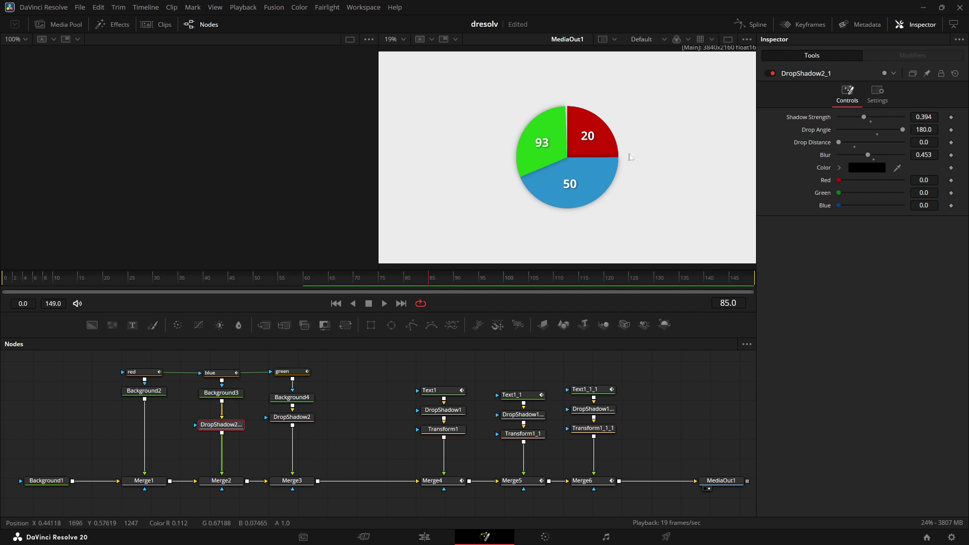
drag(839, 141, 907, 148)
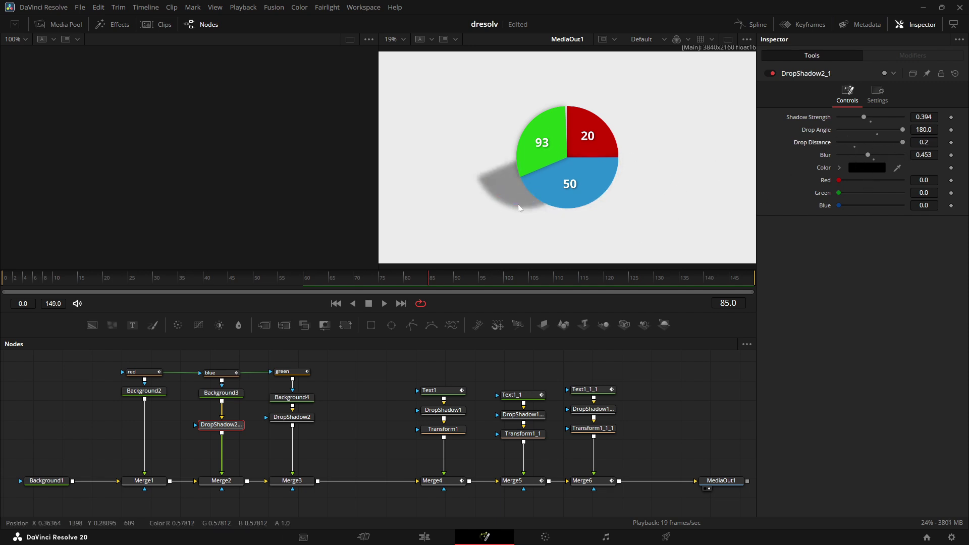
drag(924, 130, 898, 142)
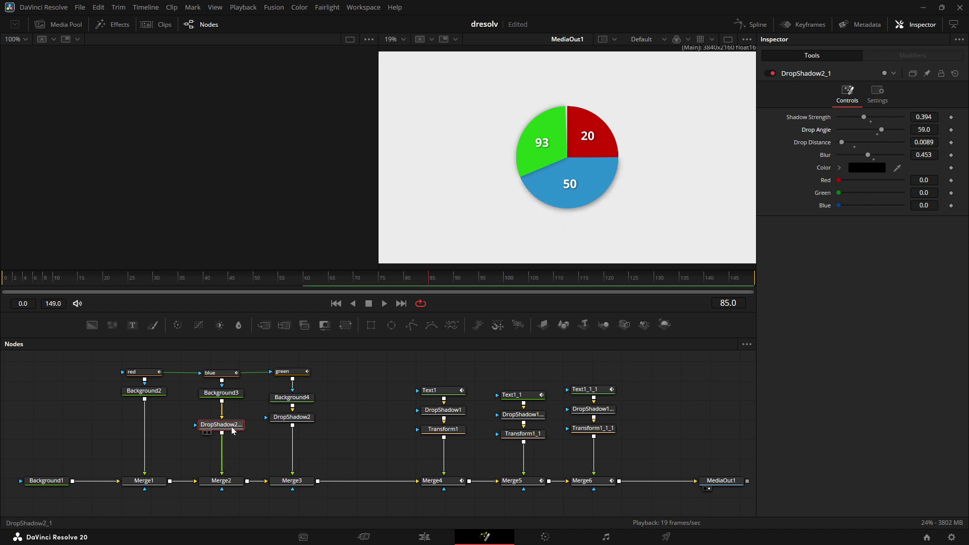
- Paste the drop shadow after Background2 for the red slice, set drop angle -42.7 and drop distance 0.0037, and play back the animation
key(ctrl+v)
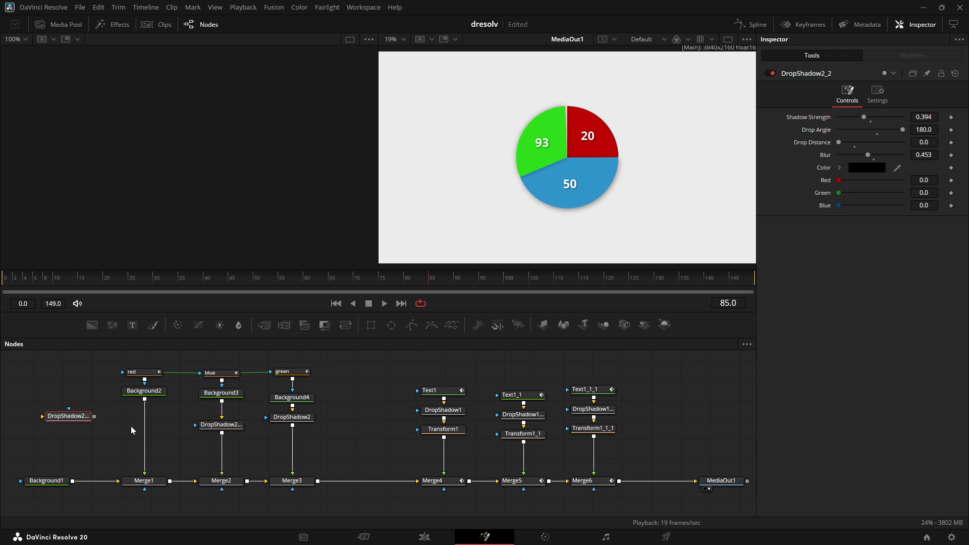
drag(70, 419, 144, 438)
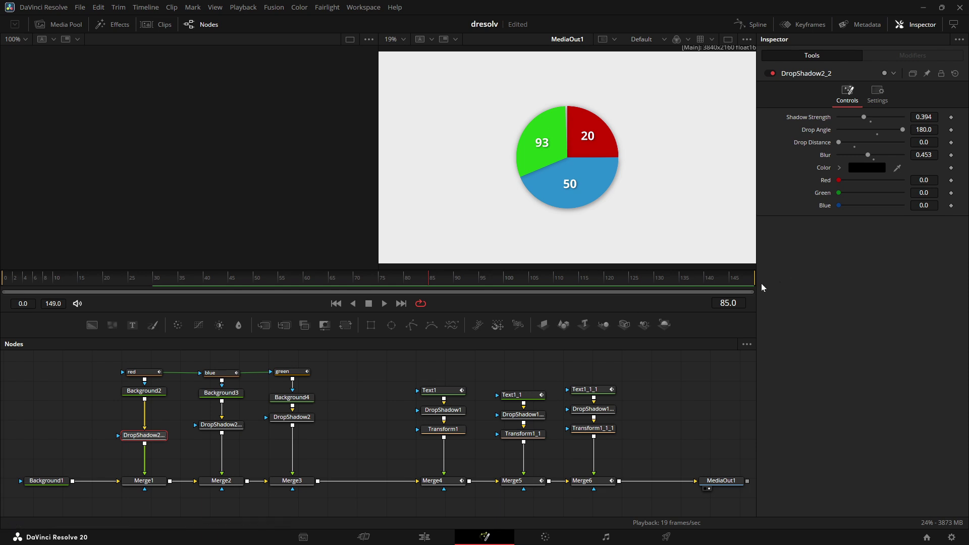
key(space)
key(space)
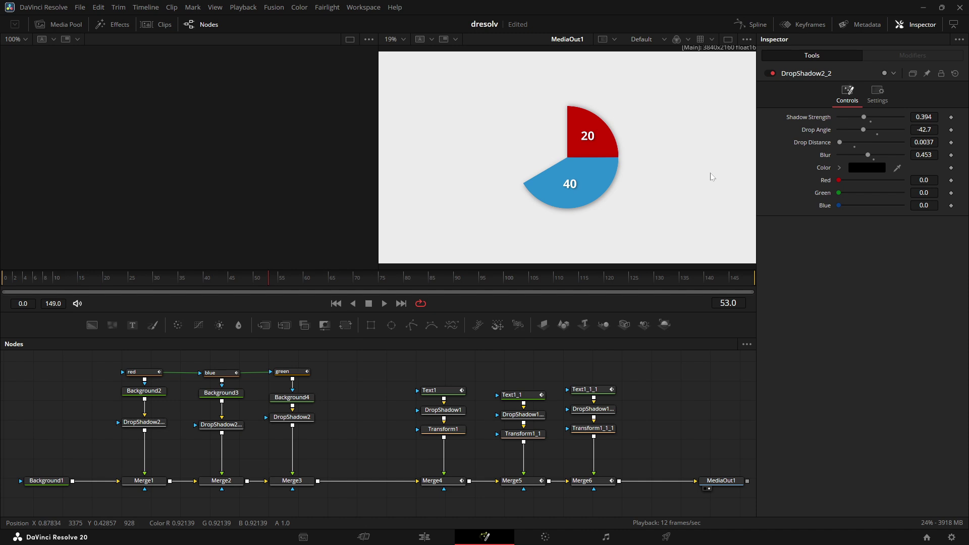
- Add a Transform after the green slice's drop shadow and keyframe its Size at 1.0 on frame 90 and 1.109 on frame 94
click(455, 281)
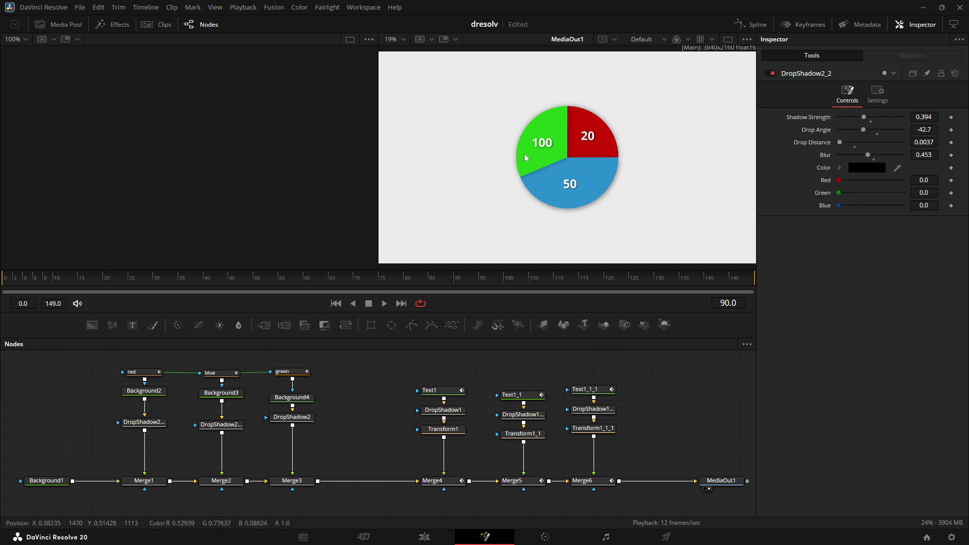
click(298, 422)
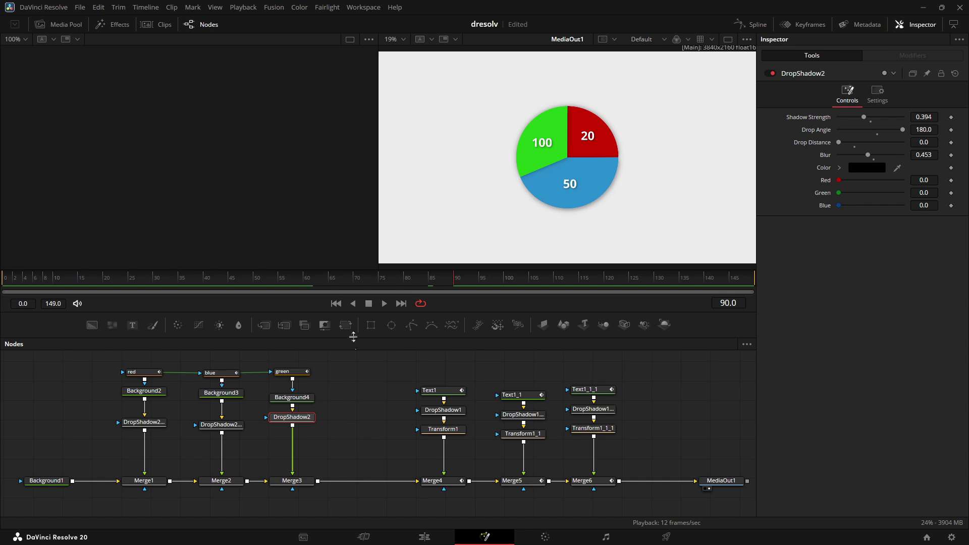
click(346, 325)
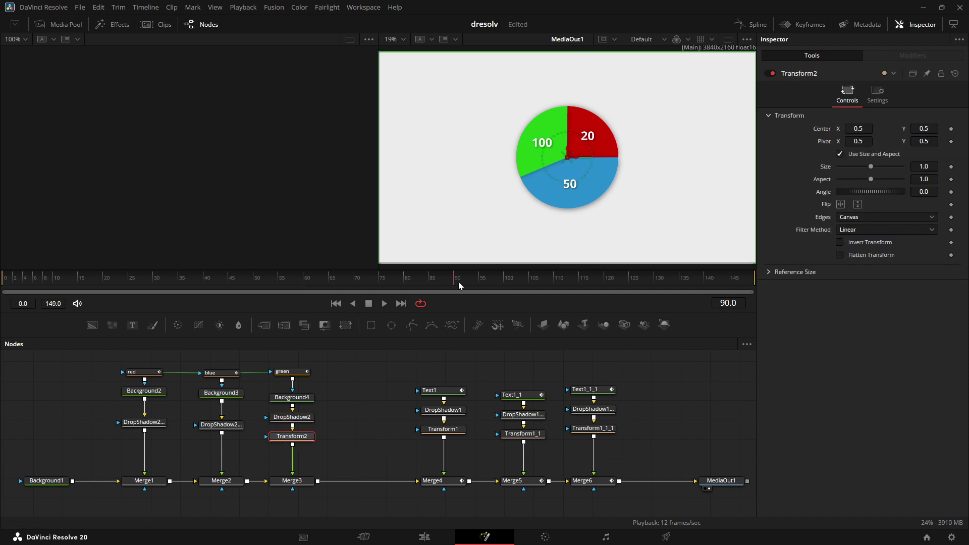
click(951, 167)
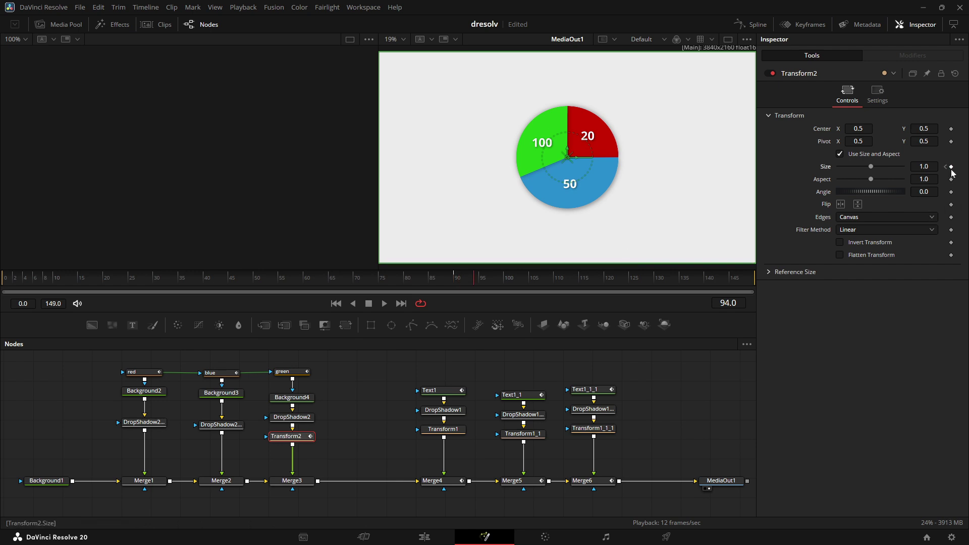
drag(871, 166, 873, 166)
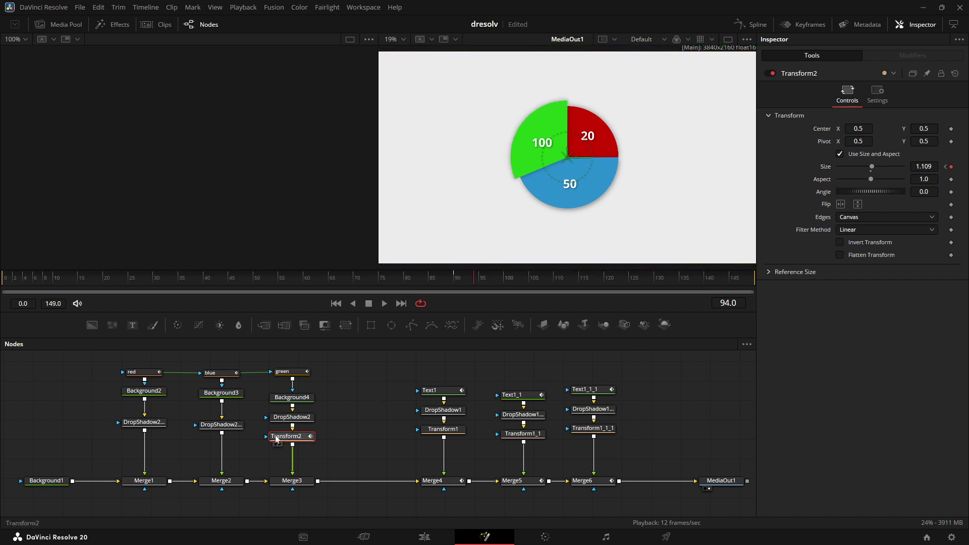
- Add a Transform after the blue slice's drop shadow and keyframe its Size at 1.0 on frame 90 and 1.233 on frame 94
click(222, 425)
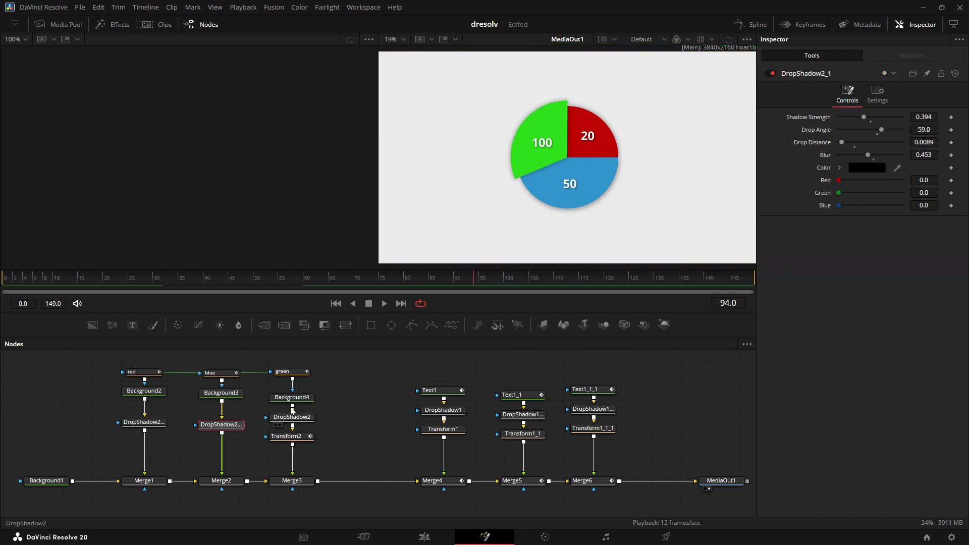
click(346, 325)
click(455, 279)
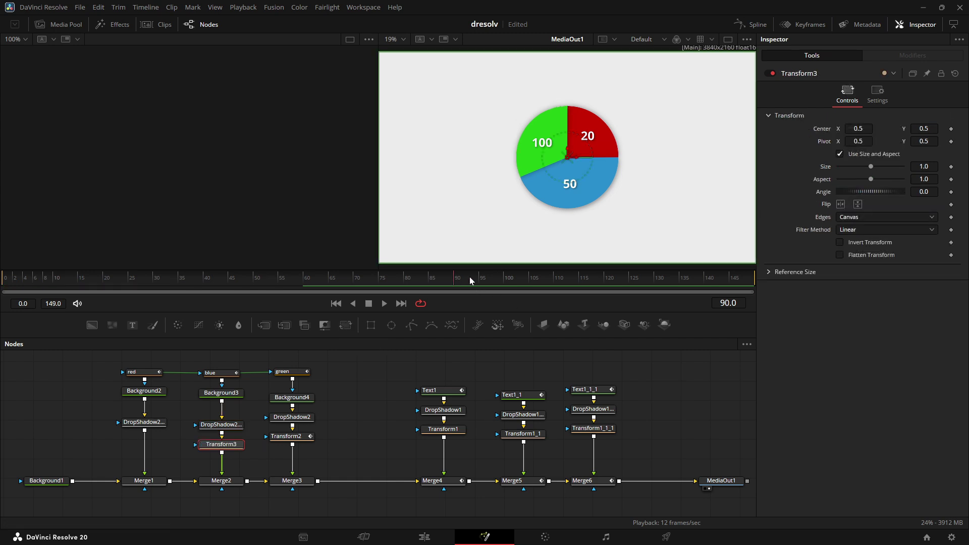
click(951, 167)
click(475, 278)
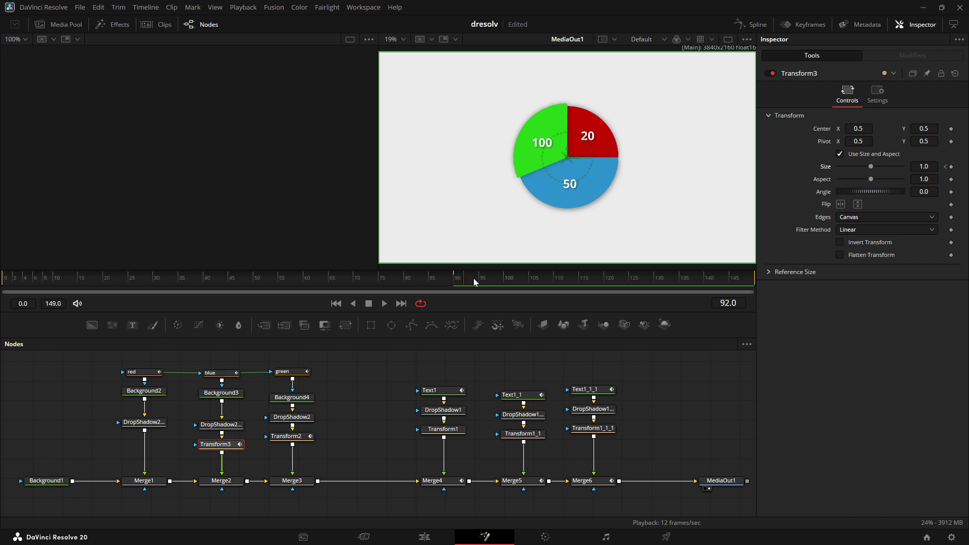
drag(924, 166, 954, 166)
click(682, 384)
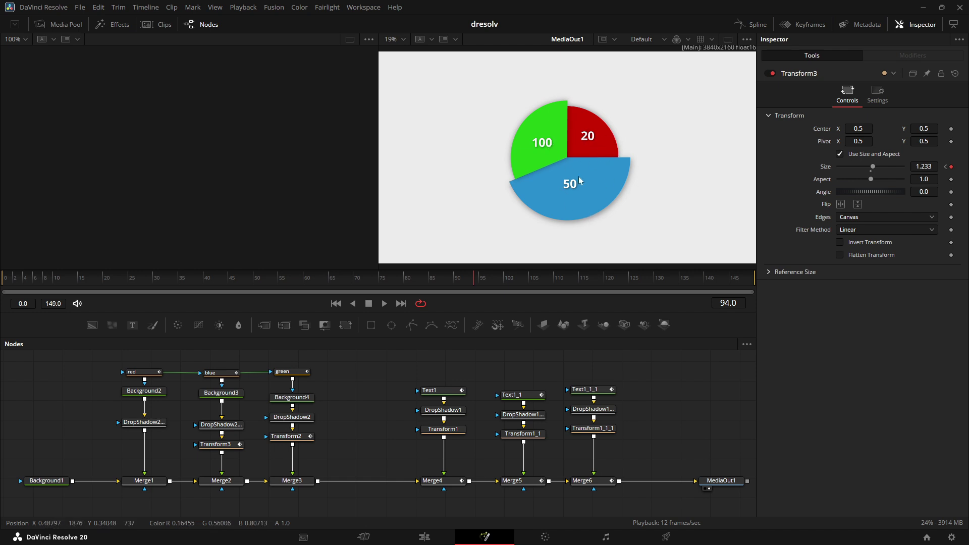
- Change the red number's text expression to Text1.count.."%", play back the count, and select the blue number's text node
click(450, 397)
click(788, 123)
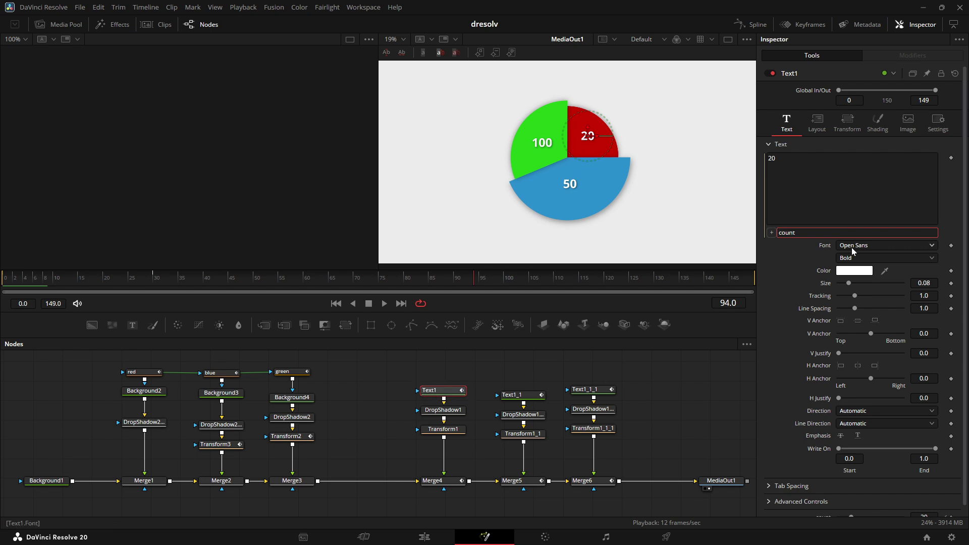
text(Text1.)
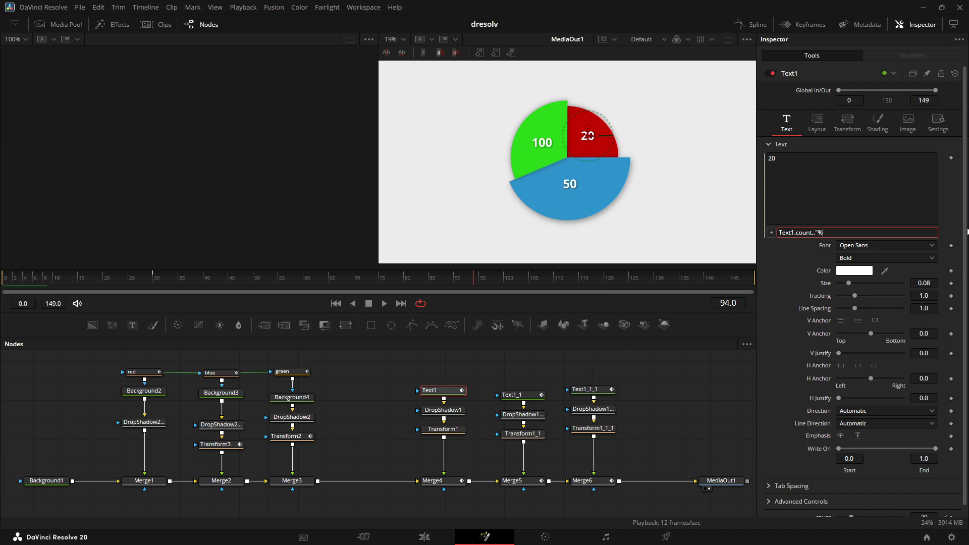
key(Return)
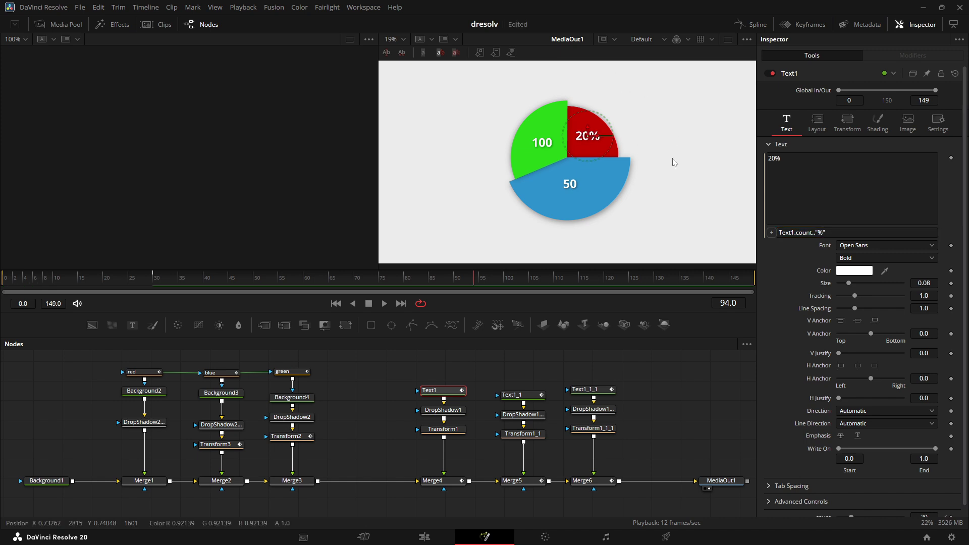
key(space)
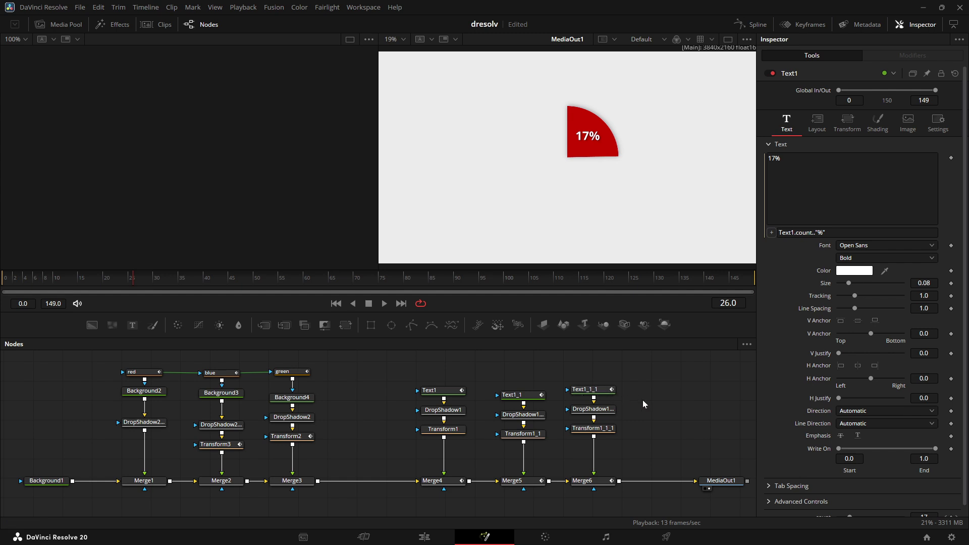
click(527, 397)
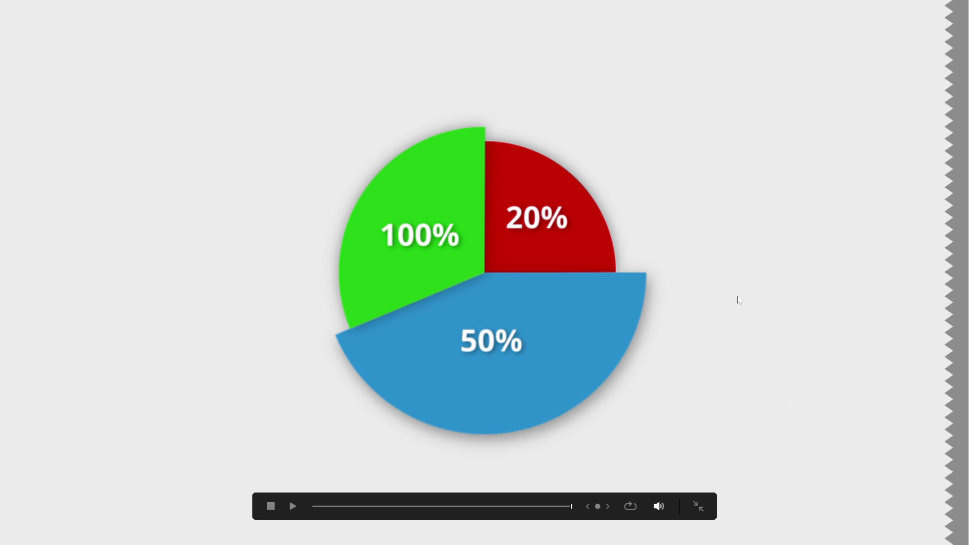
- Leave the full-screen preview, reopen the piechart composition in Fusion, and select the green number's text node Text1_1_1
key(Escape)
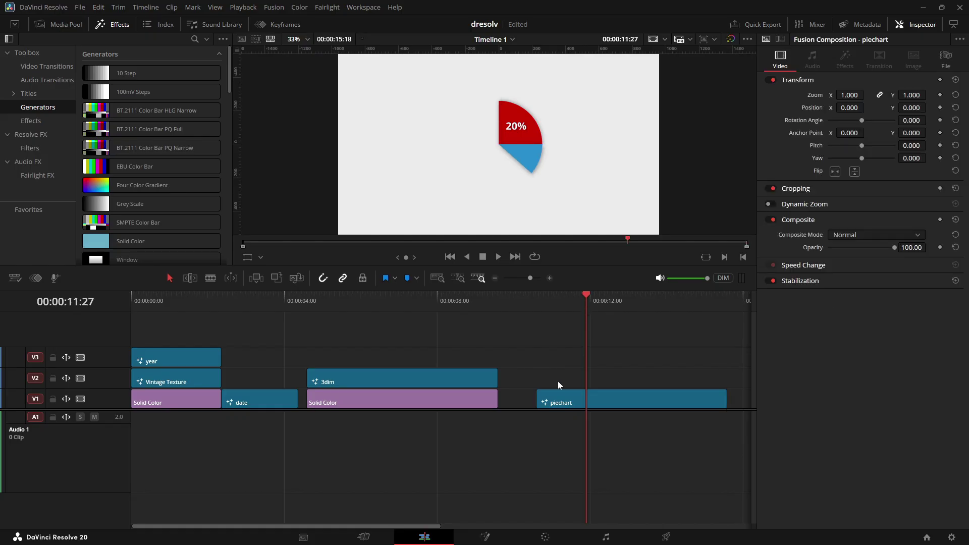
click(490, 538)
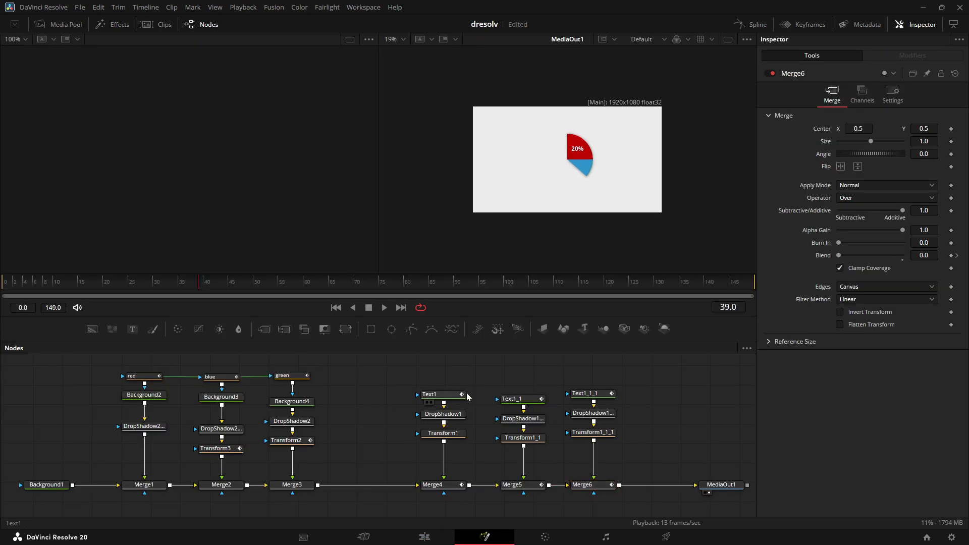
click(606, 397)
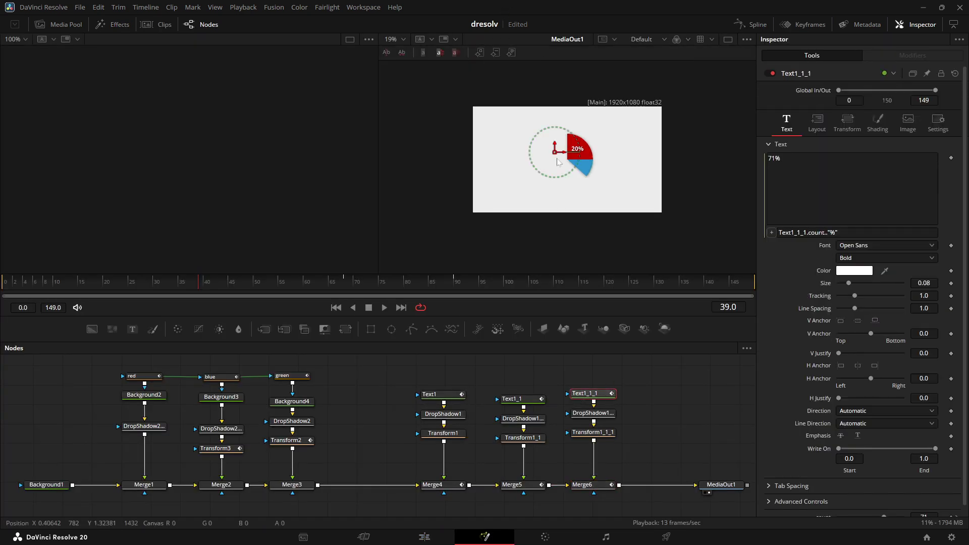
- Set the green number's count keyframe on frame 90 to 30
click(510, 282)
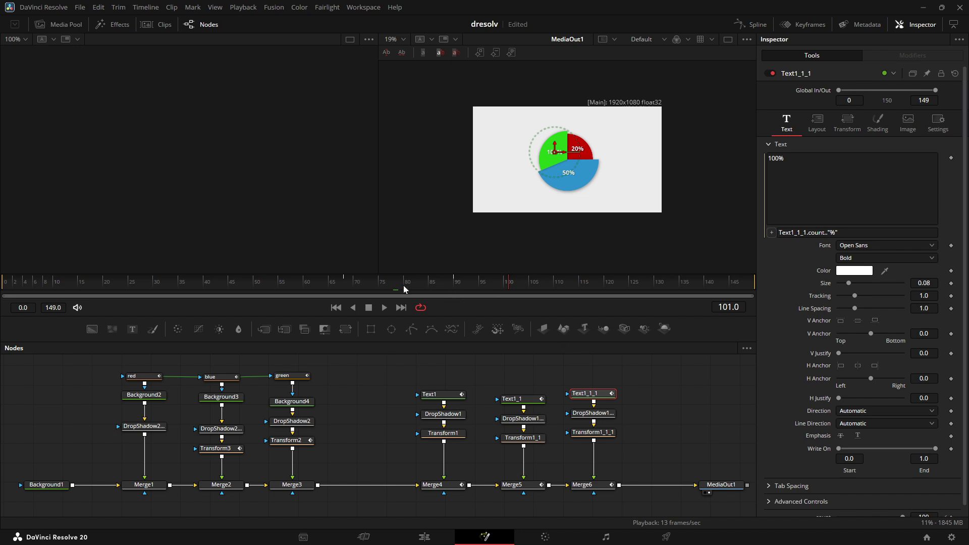
click(456, 282)
scroll(908, 493, down, 1)
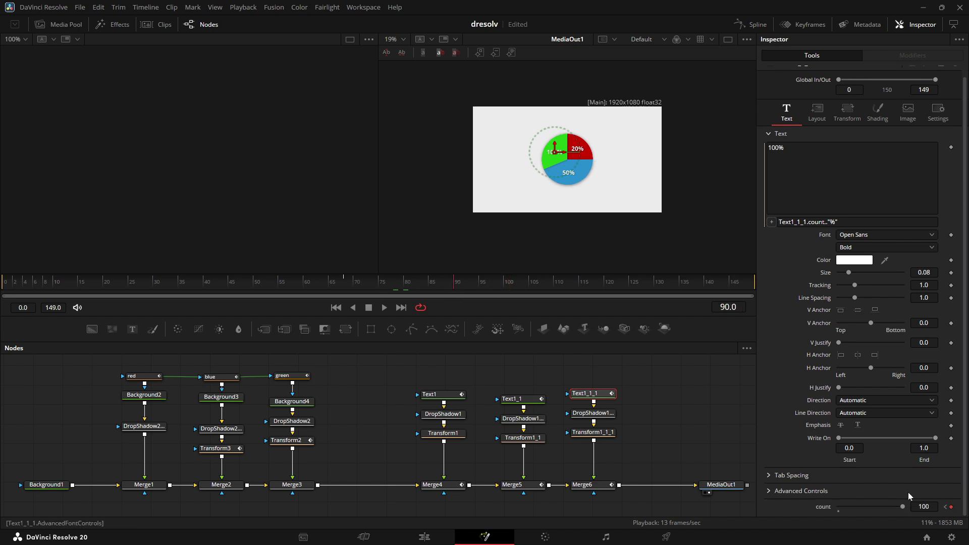
click(399, 281)
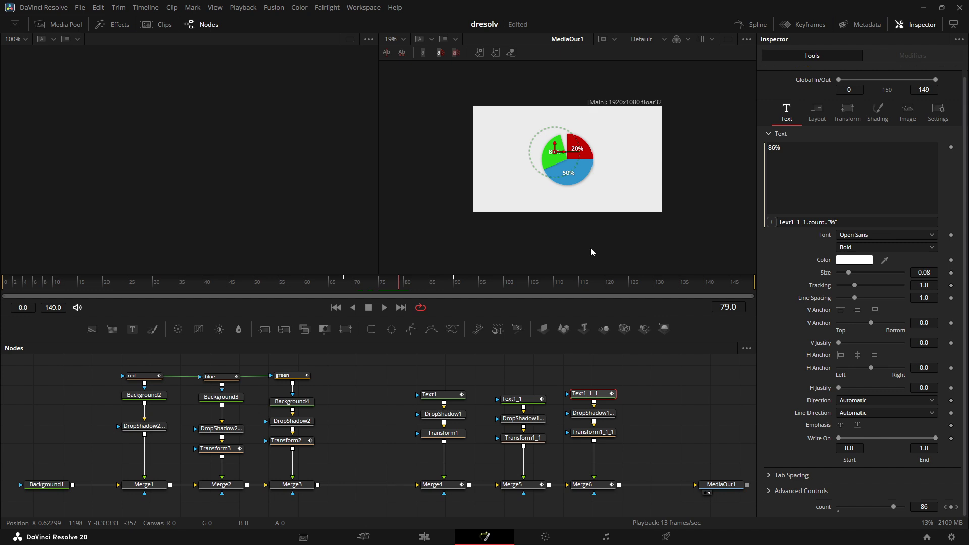
click(346, 281)
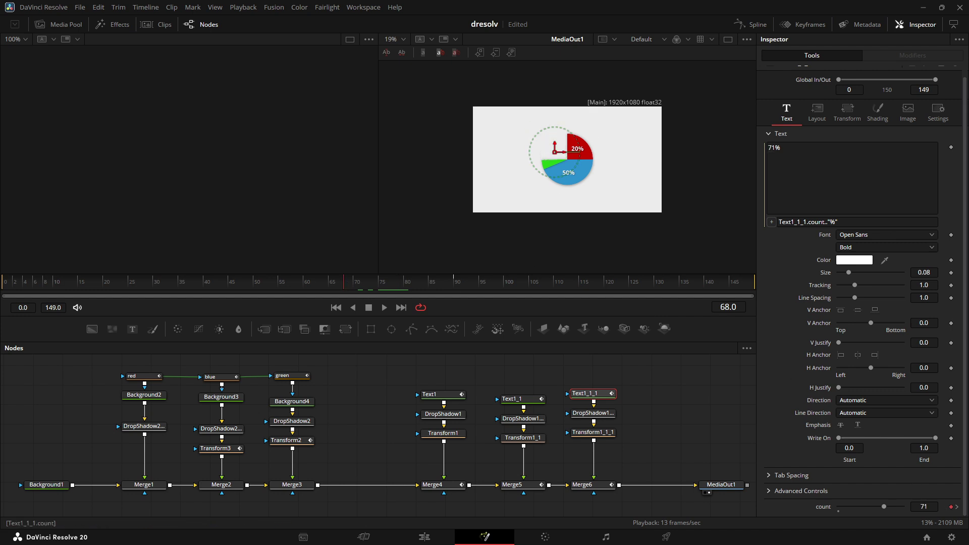
click(454, 281)
click(924, 506)
text(30)
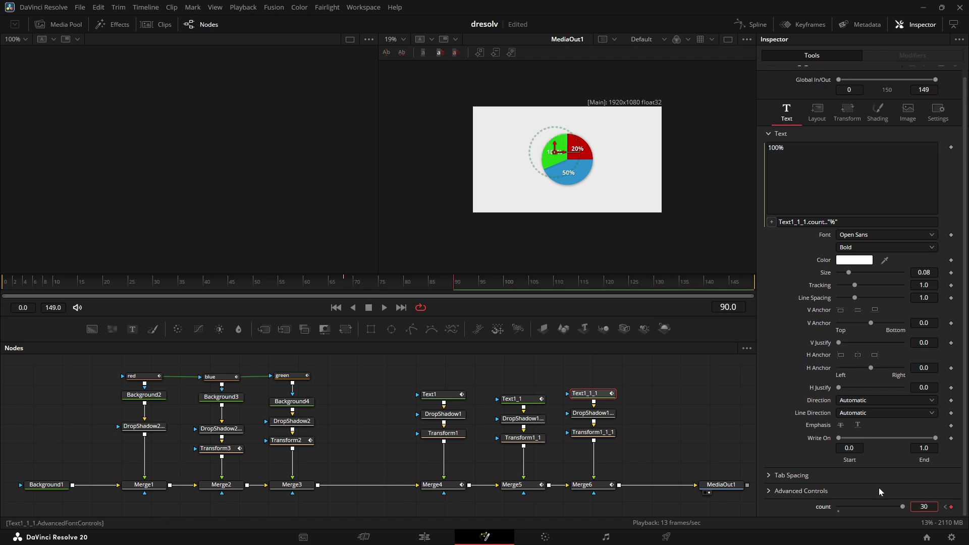
key(Return)
- Play back and scrub through the green slice's growth to check its count, and save the project
click(376, 290)
key(space)
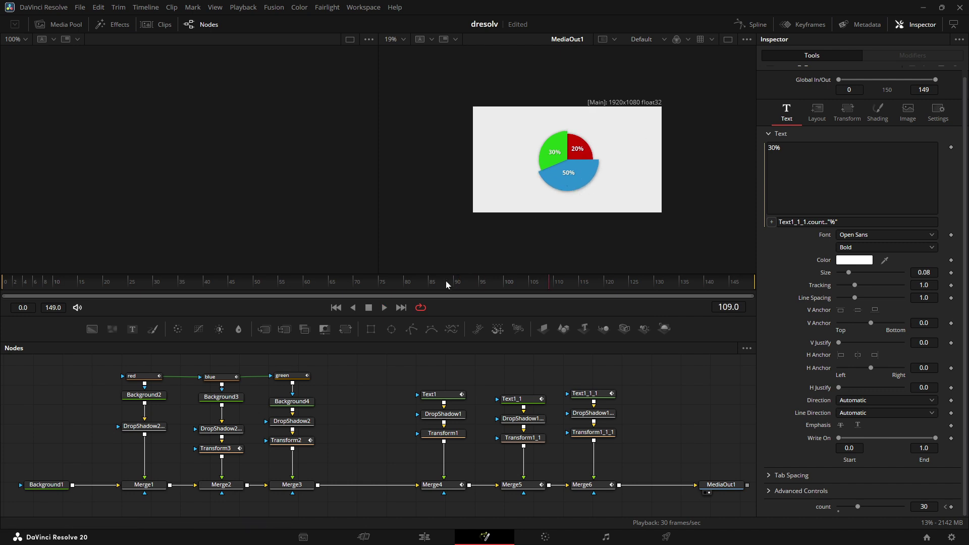
mouse_move(289, 286)
mouse_down()
mouse_move(242, 294)
mouse_move(280, 294)
mouse_up()
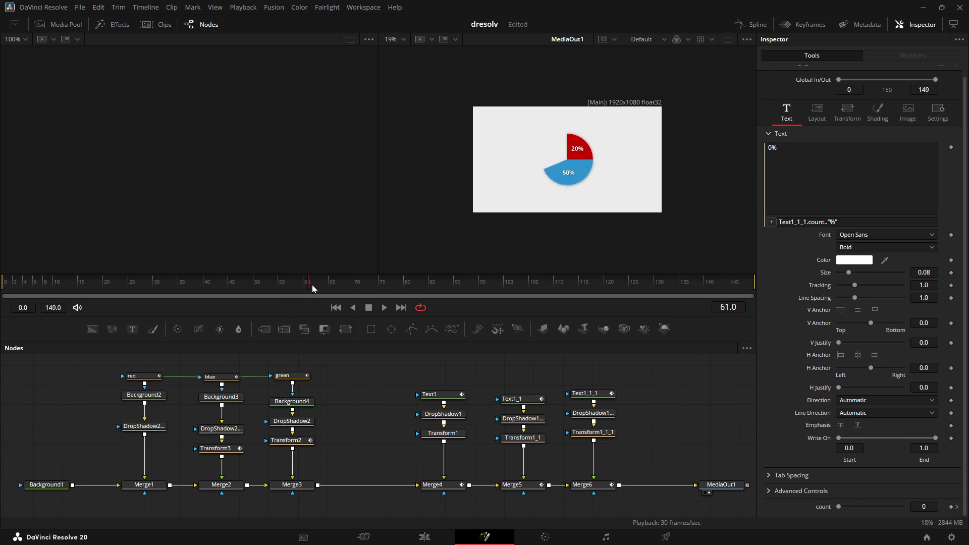
drag(312, 285, 418, 286)
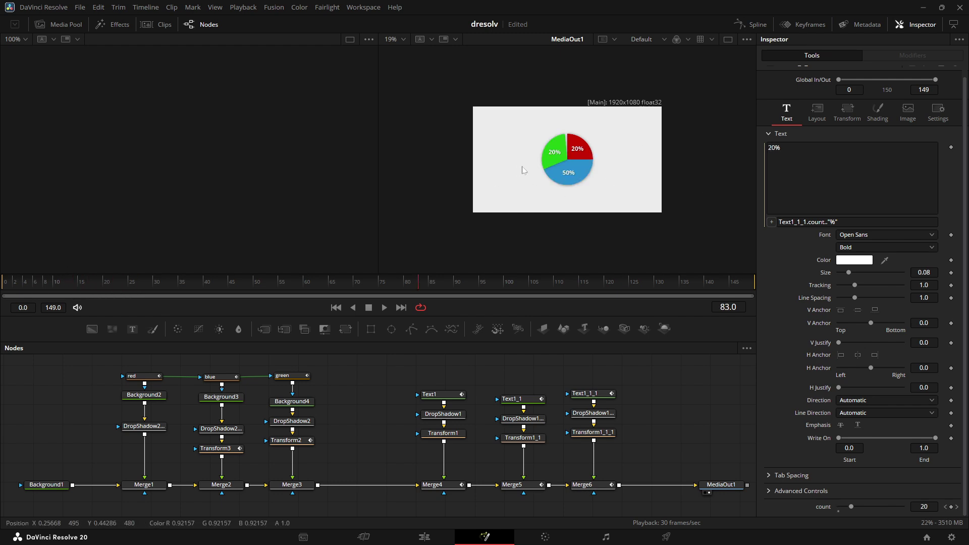
key(ctrl+s)
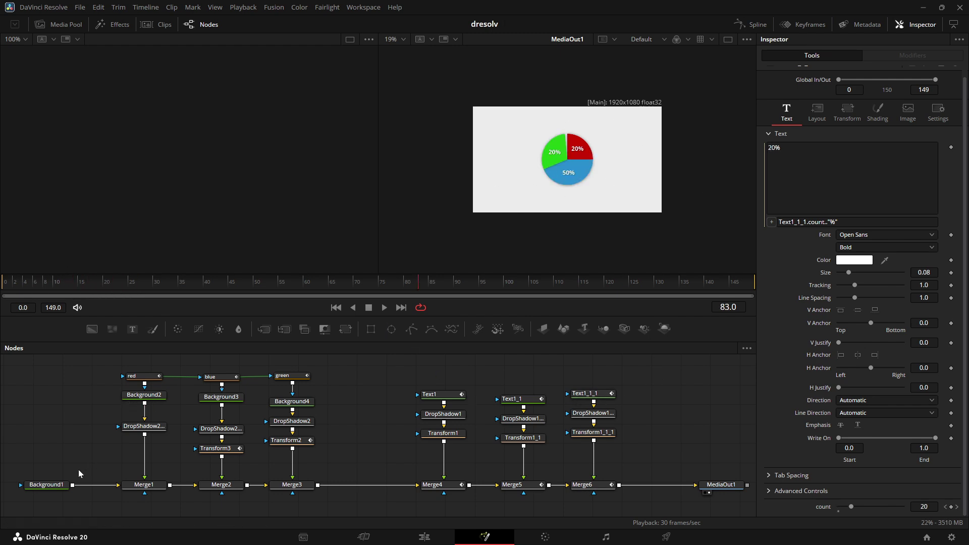
- Set Background1's color to black (#000000) and its alpha to 0 for a transparent backdrop
drag(42, 486, 44, 486)
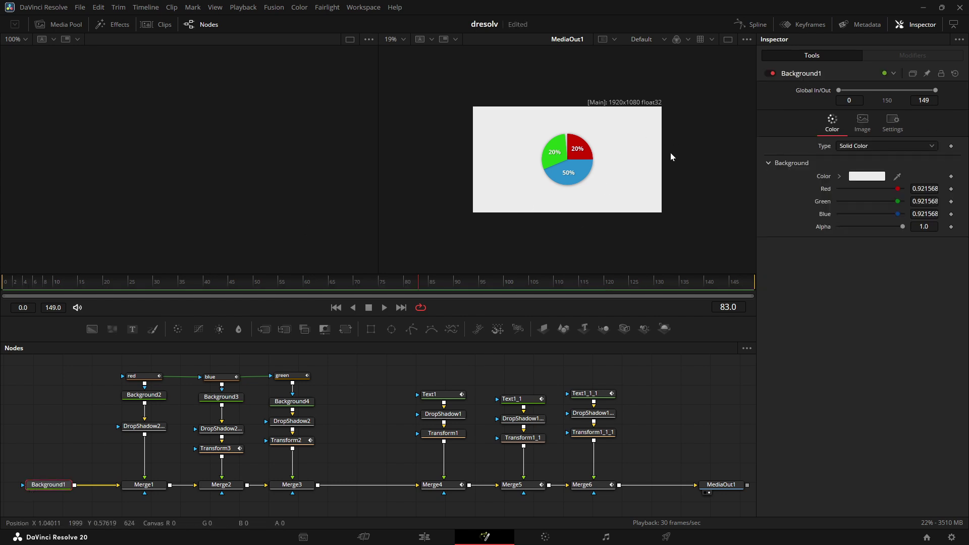
click(878, 178)
click(358, 207)
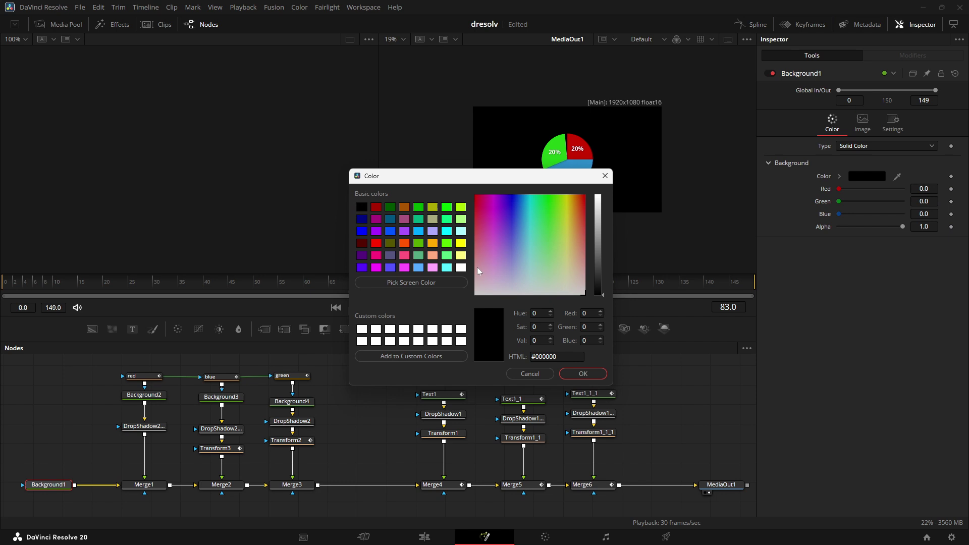
click(582, 374)
drag(905, 226, 748, 226)
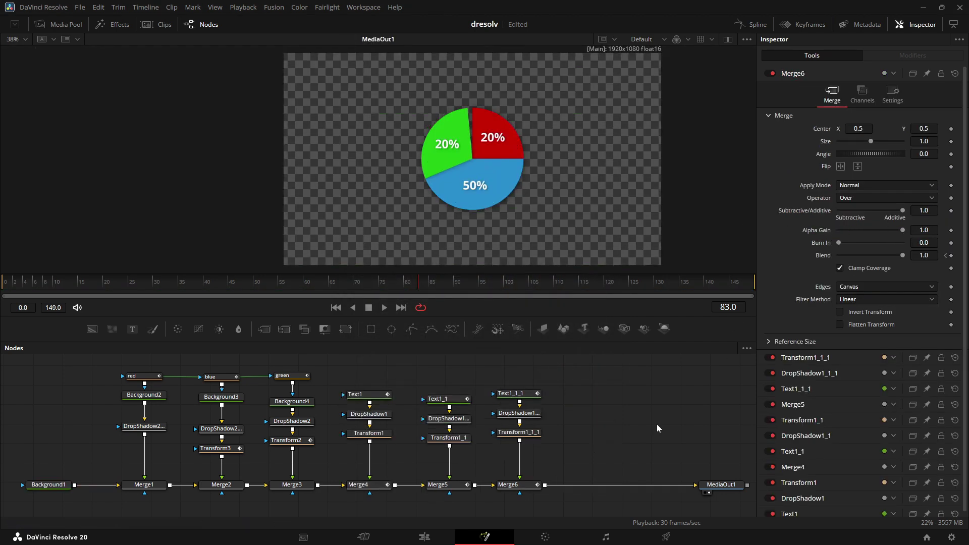
- Insert a DVE node between Merge6 and MediaOut1 and set its X rotation to -46 to tilt the pie chart
key(shift+space)
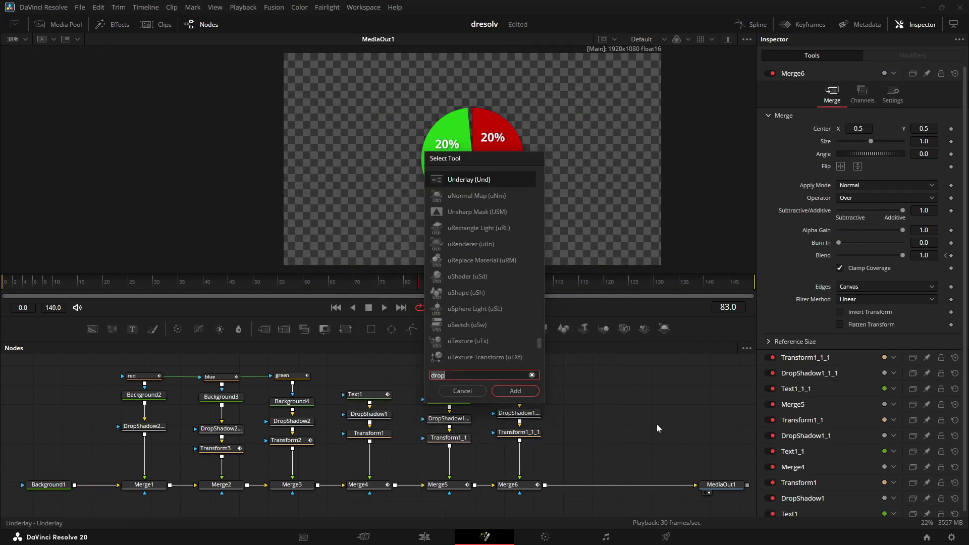
text(dve)
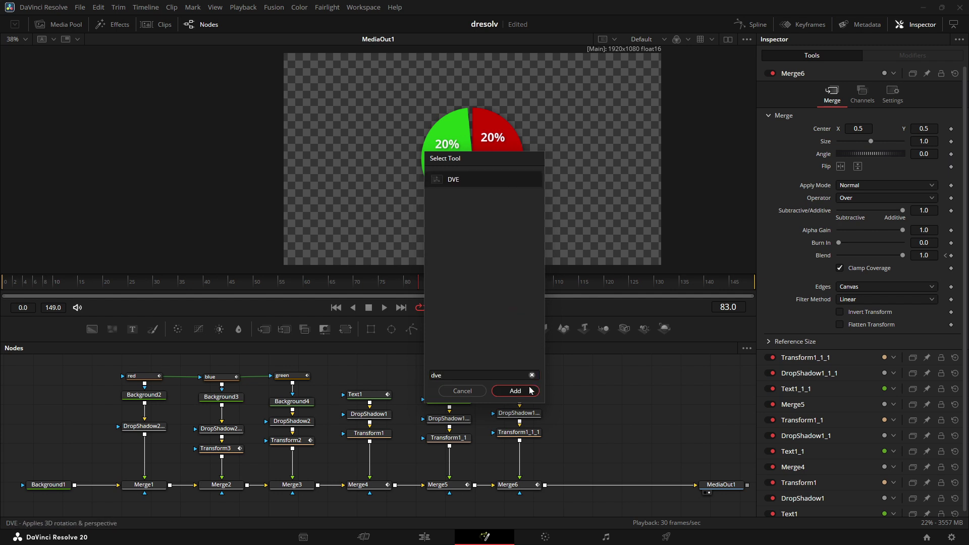
click(515, 391)
drag(621, 452, 638, 492)
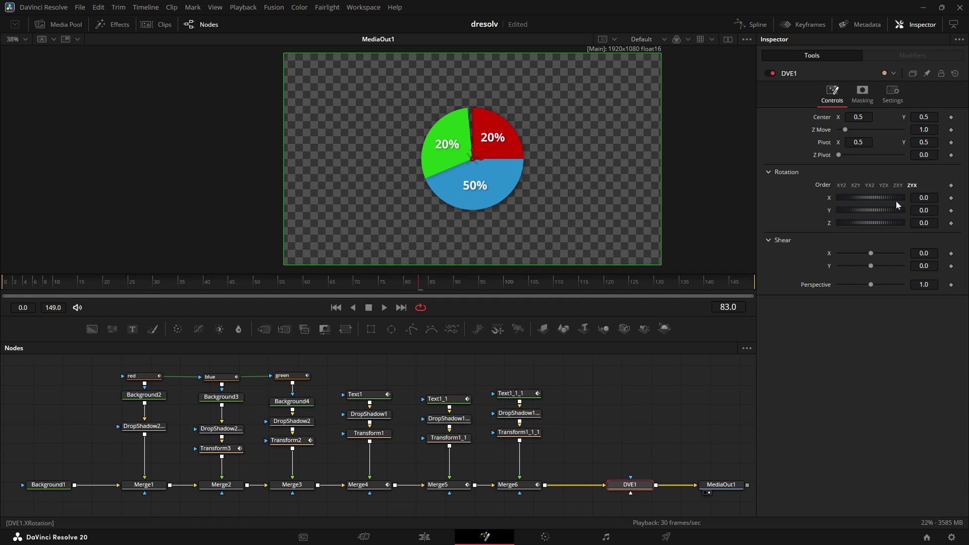
drag(871, 197, 851, 198)
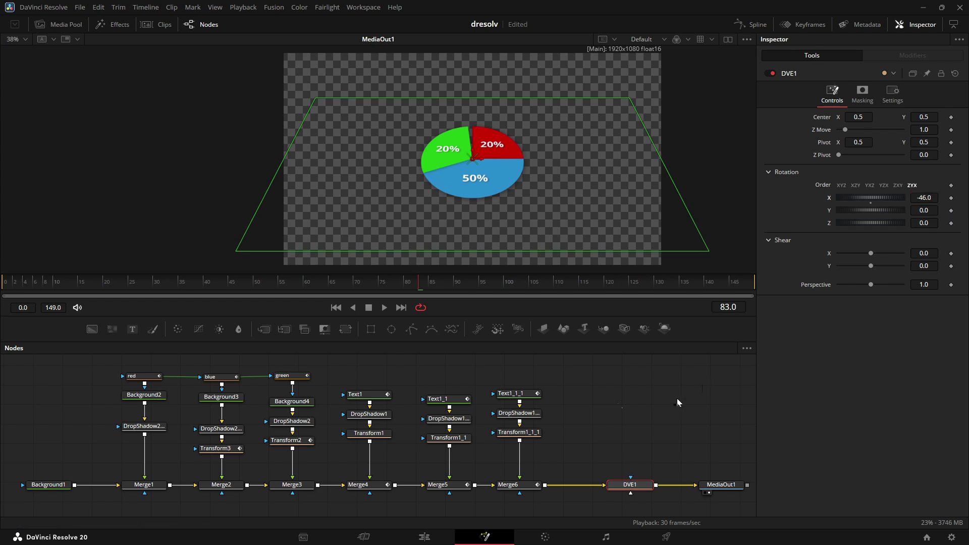
click(677, 402)
- On the edit timeline, move the piechart clip up to track V2 and place a Solid Color generator beneath it on V1
click(423, 539)
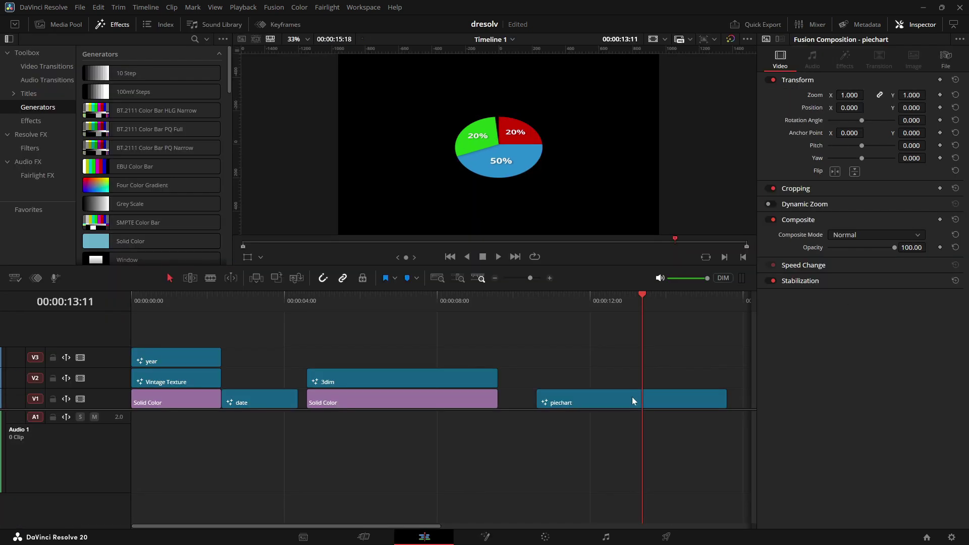
drag(632, 396, 629, 368)
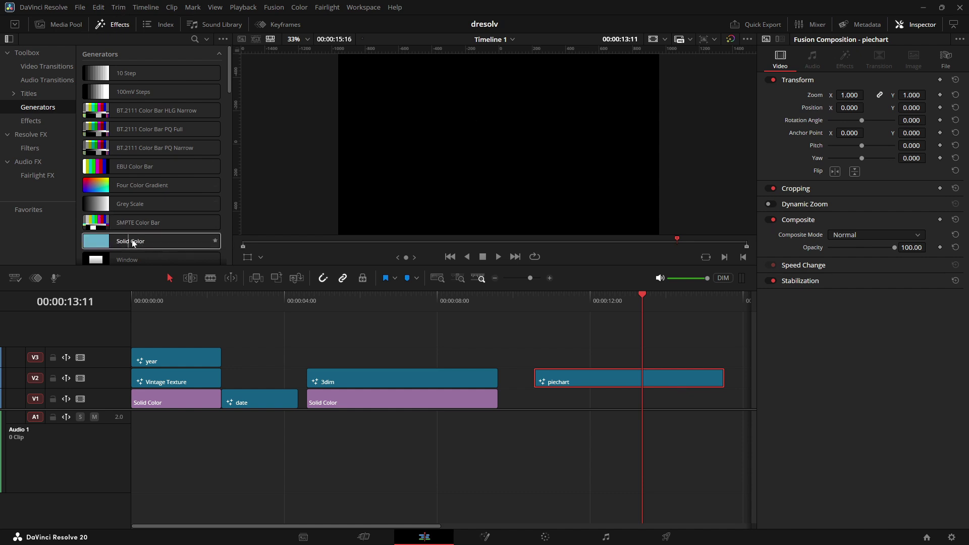
drag(130, 243, 596, 401)
- Change the color of the Solid Color clip under the piechart to a very light grey
click(596, 401)
click(838, 117)
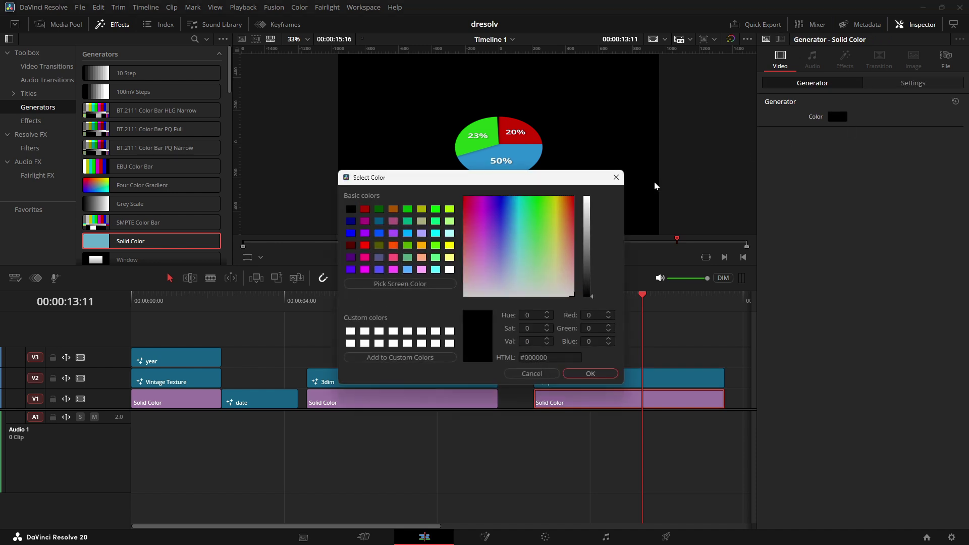
drag(589, 244, 590, 207)
key(Return)
- Play the tilted pie chart animation in full screen from the start of the piechart clip
click(536, 297)
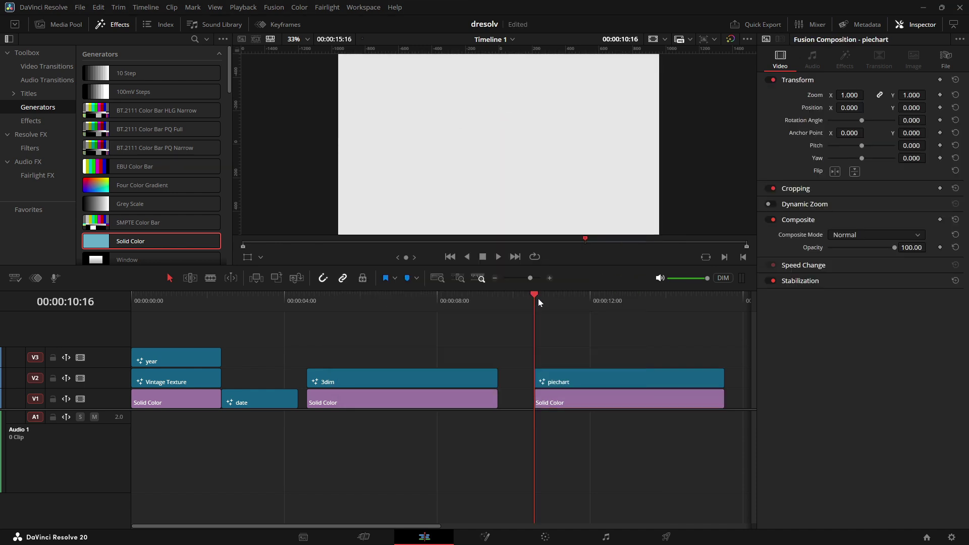
key(ctrl+f)
key(space)
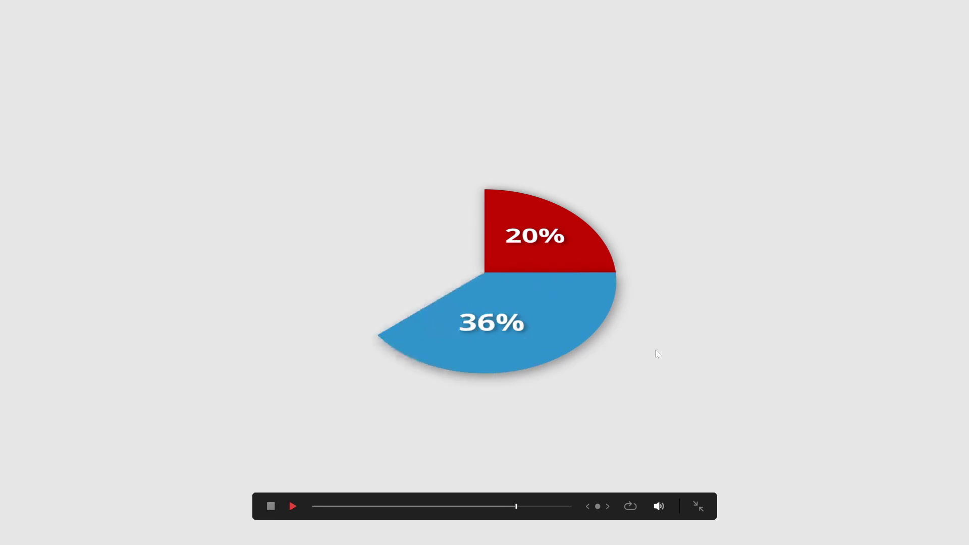